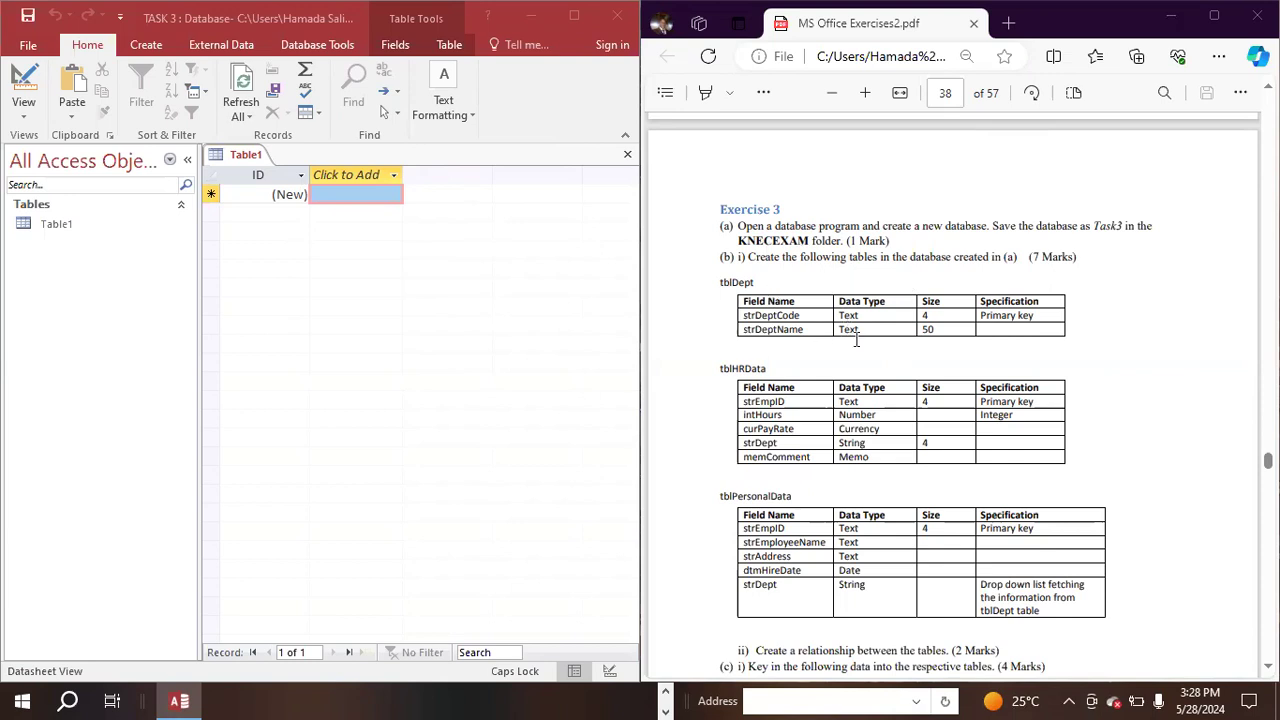
- Review the table specifications and sample data for Exercise 3 in the exercises PDF
{"action": "scroll", "coordinate": [884, 318], "scroll_direction": "down", "scroll_amount": 3}
{"action": "scroll", "coordinate": [884, 318], "scroll_direction": "up", "scroll_amount": 4}
{"action": "scroll", "coordinate": [880, 297], "scroll_direction": "down", "scroll_amount": 3}
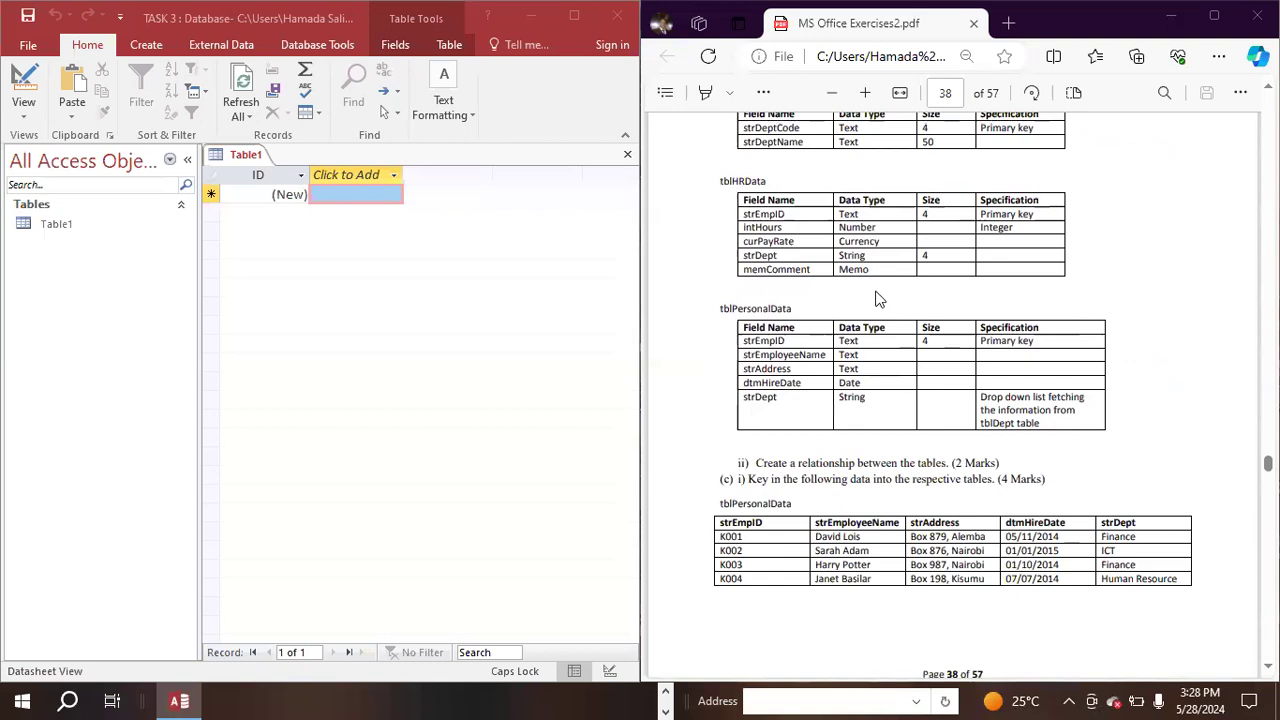
{"action": "scroll", "coordinate": [876, 300], "scroll_direction": "up", "scroll_amount": 5}
{"action": "scroll", "coordinate": [871, 306], "scroll_direction": "down", "scroll_amount": 4}
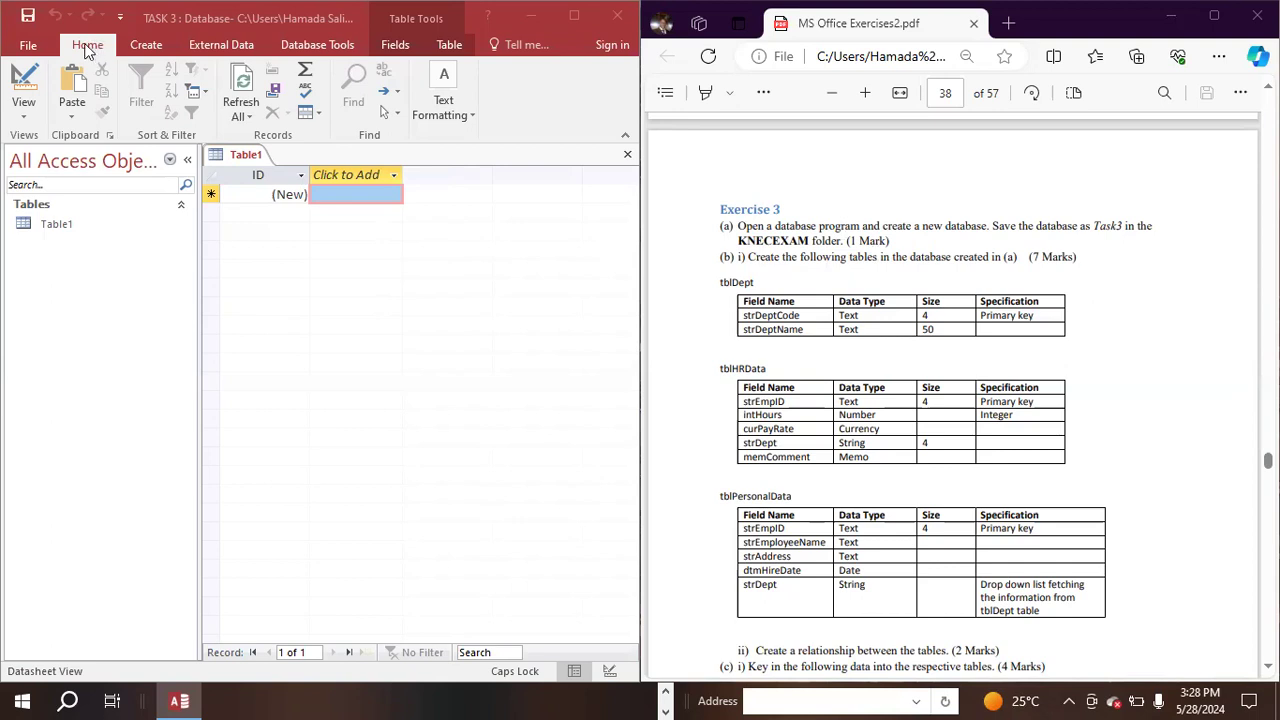
- Switch Table1 to Design View, saving the table under the name TBLDept
{"action": "left_click", "coordinate": [24, 118]}
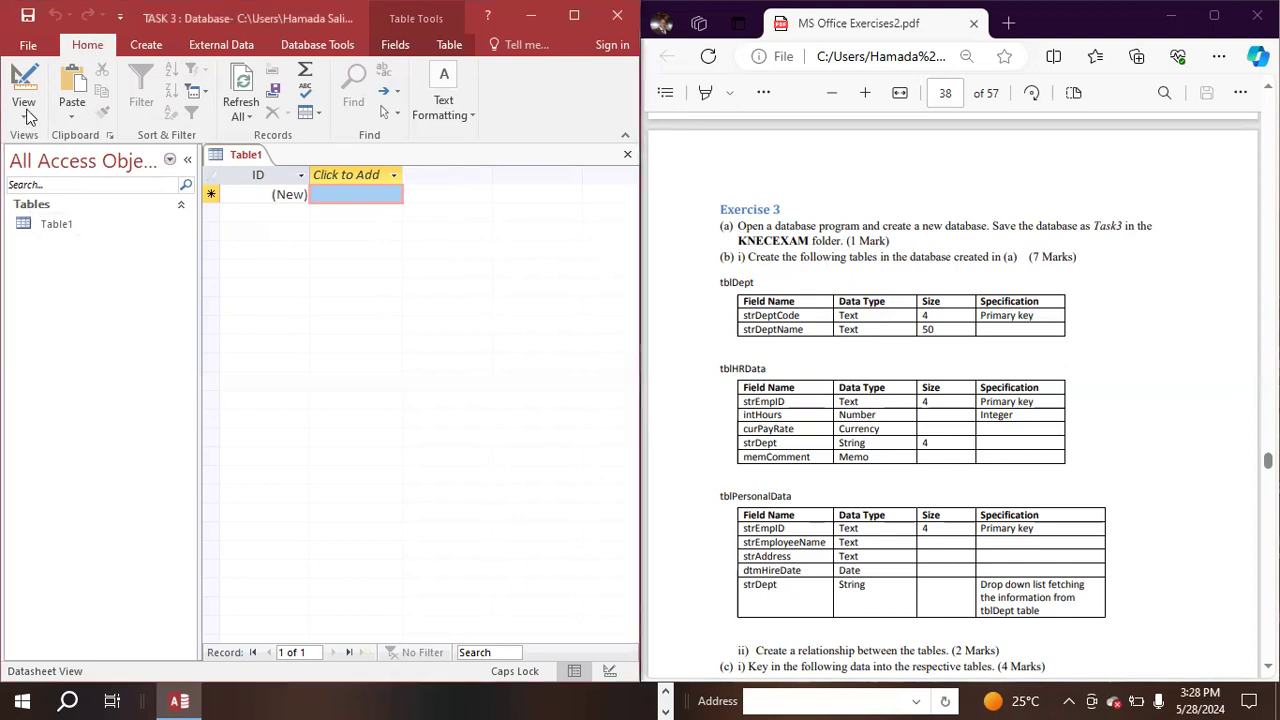
{"action": "left_click", "coordinate": [22, 120]}
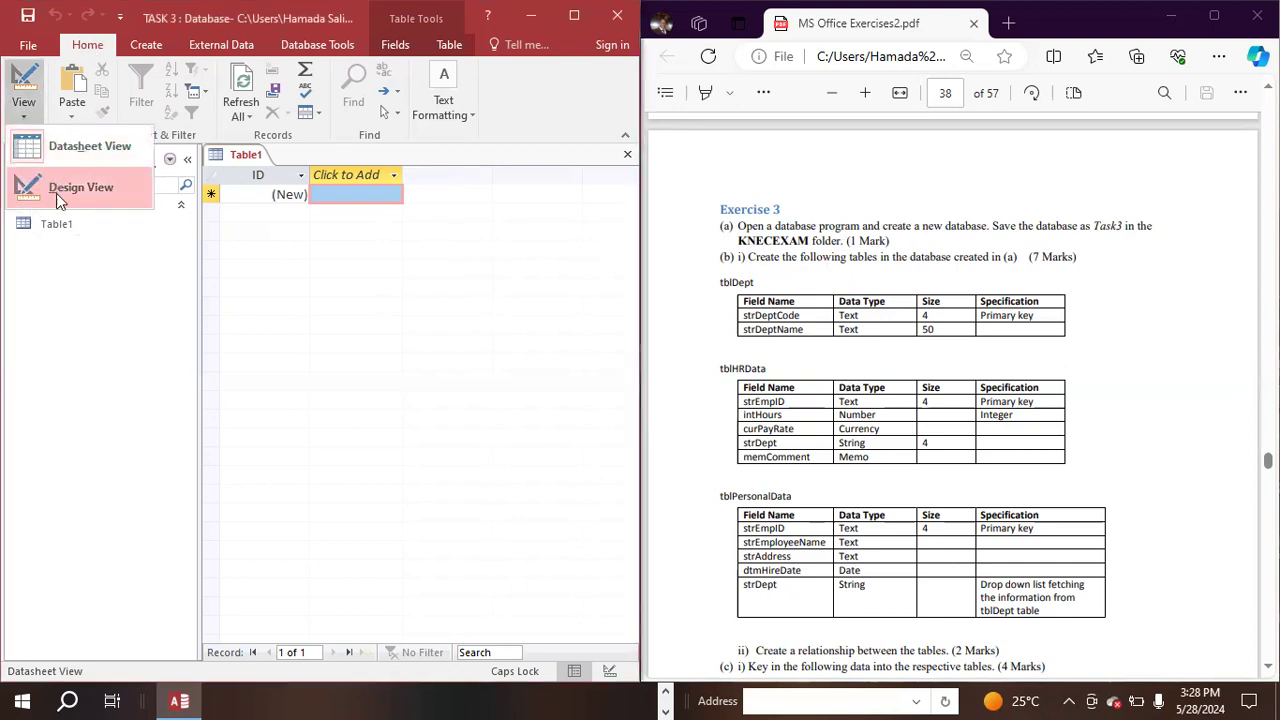
{"action": "left_click", "coordinate": [56, 193]}
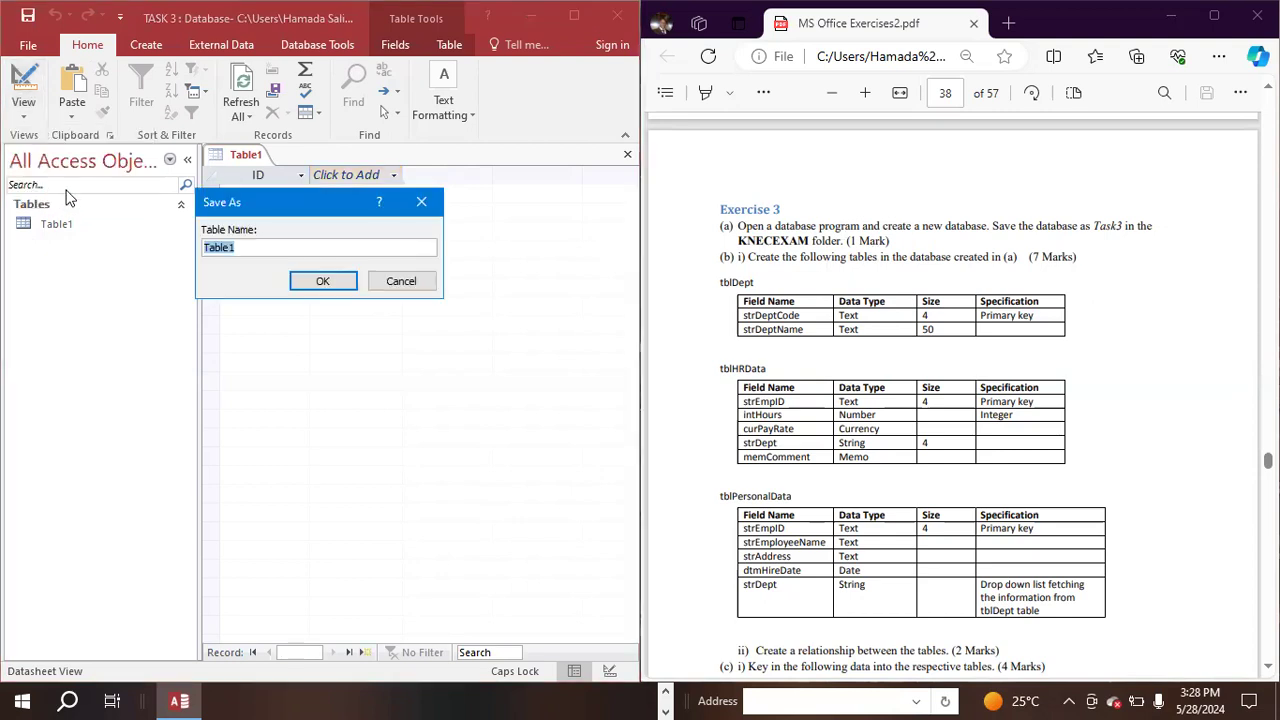
{"action": "left_click", "coordinate": [253, 252]}
{"action": "double_click", "coordinate": [260, 247]}
{"action": "type", "text": "TBLD"}
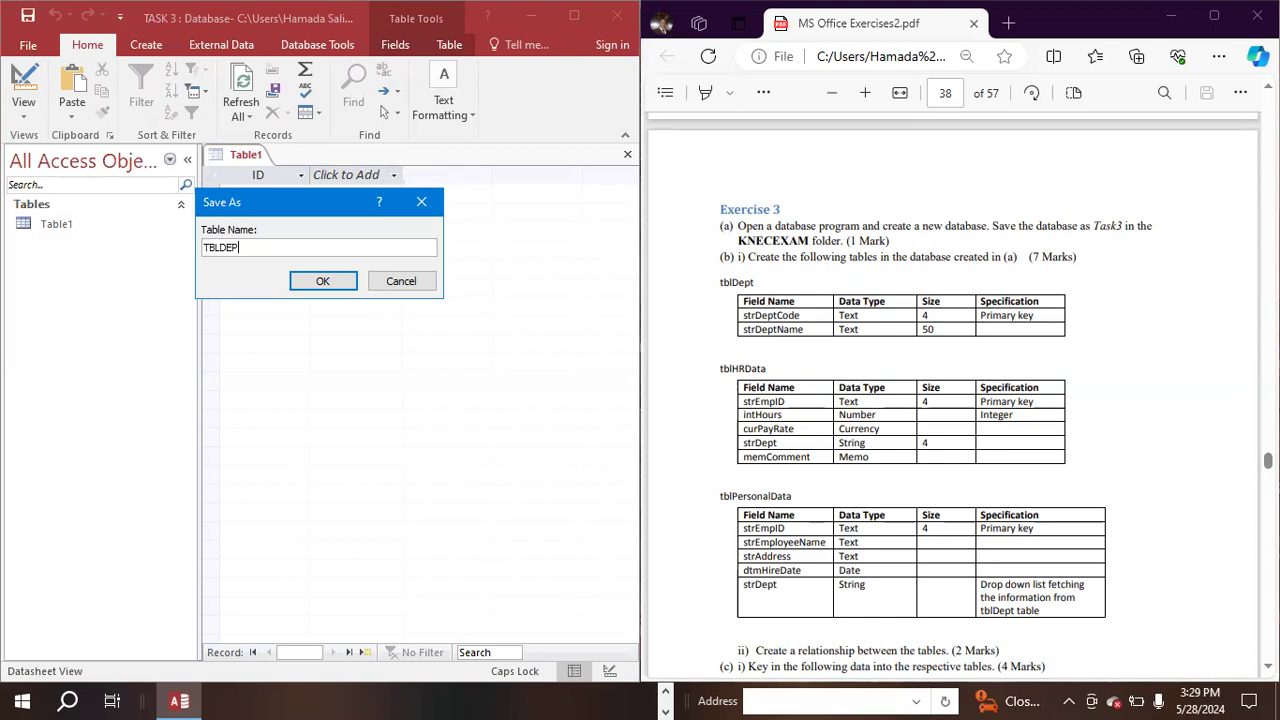
{"action": "key", "text": "Caps_Lock"}
{"action": "type", "text": "ept"}
{"action": "left_click", "coordinate": [323, 281]}
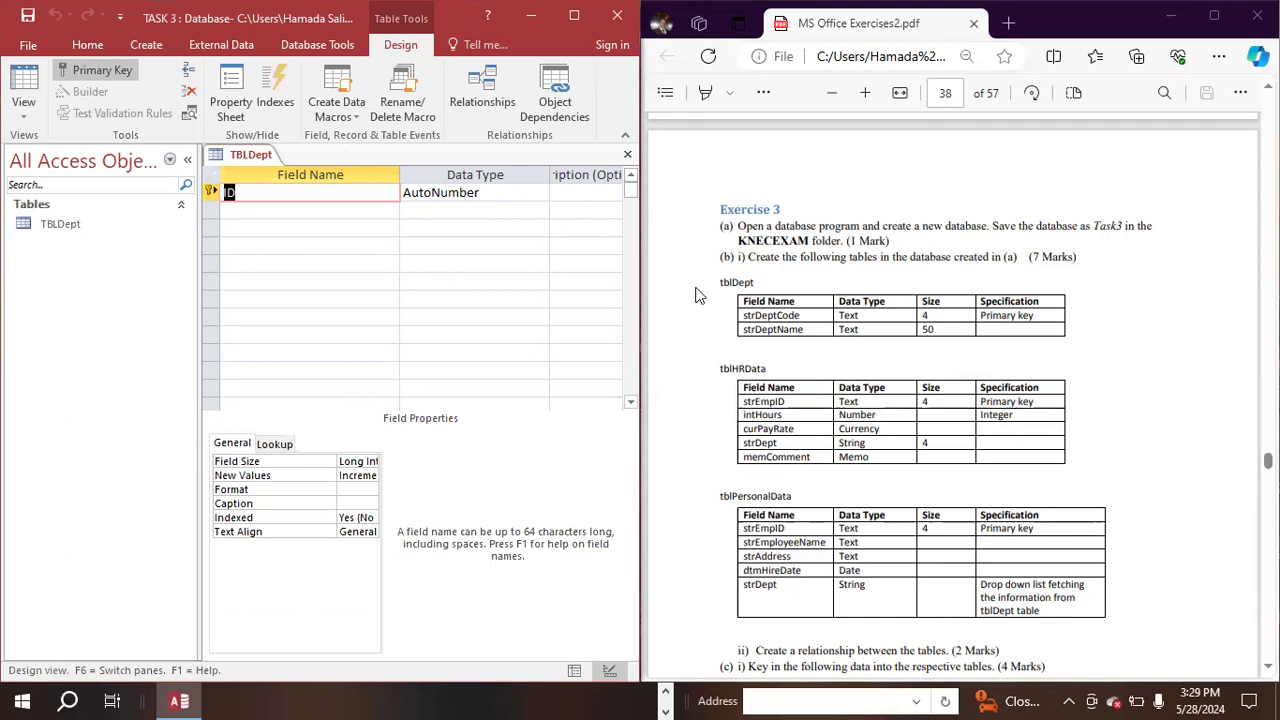
- Replace the ID field name with strDeptCode copied from the PDF's tblDept specification, and set its data type to Short Text
{"action": "left_click", "coordinate": [810, 318]}
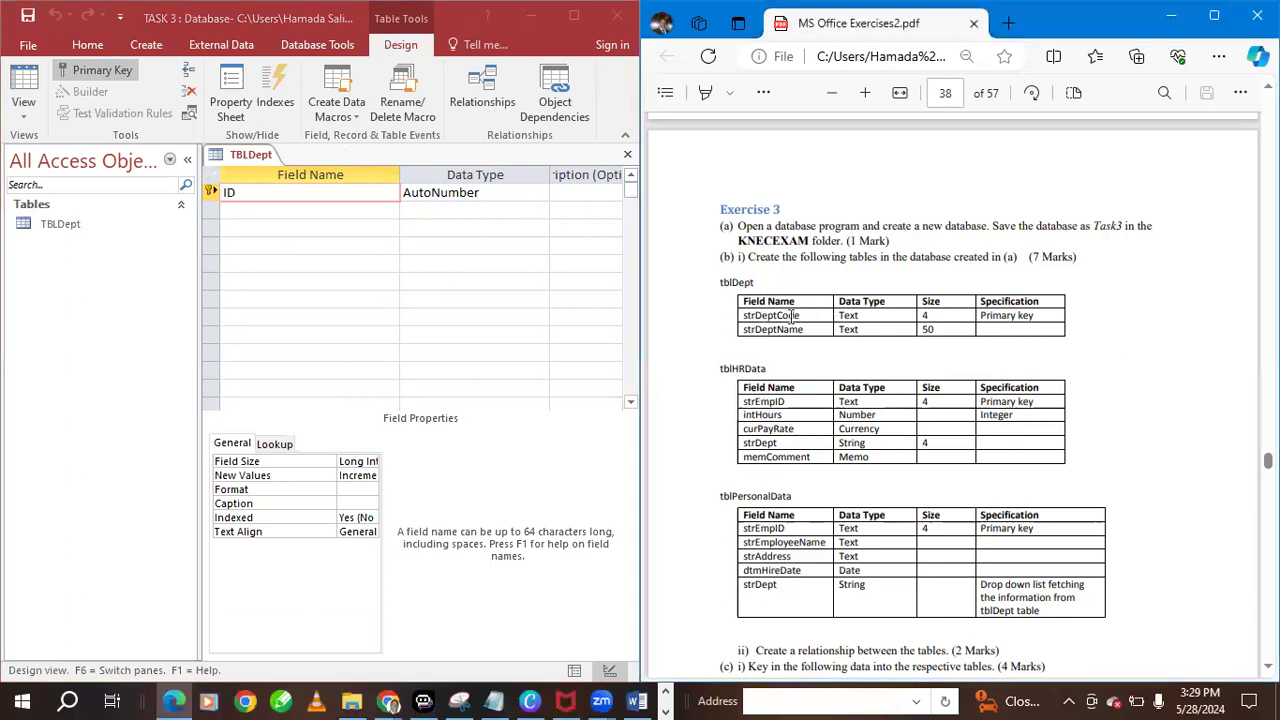
{"action": "double_click", "coordinate": [757, 313]}
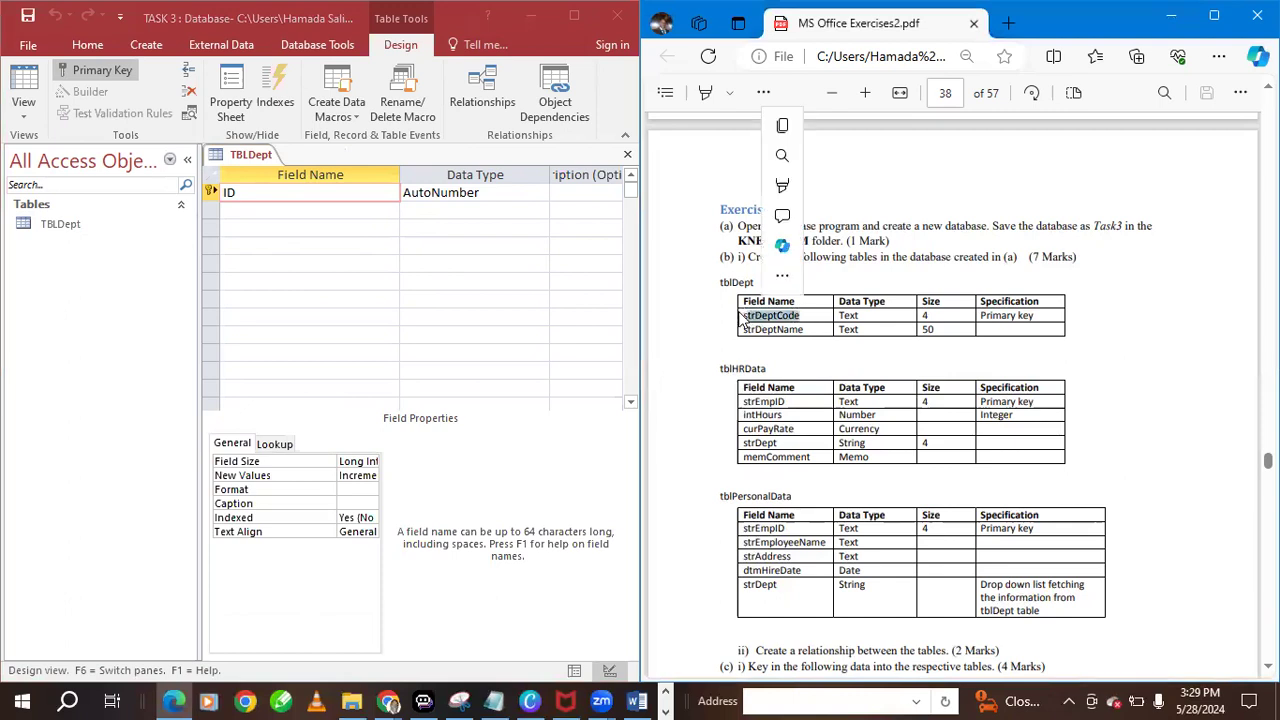
{"action": "left_click", "coordinate": [804, 315]}
{"action": "double_click", "coordinate": [772, 315]}
{"action": "key", "text": "super+c"}
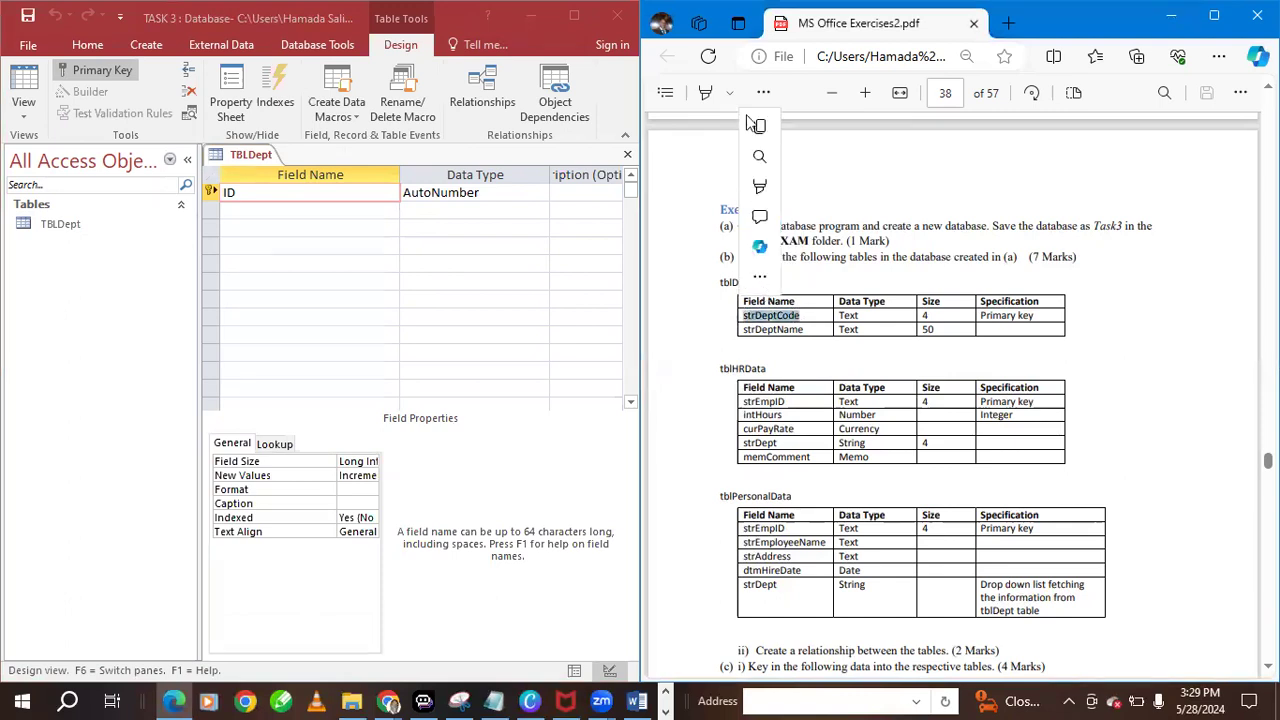
{"action": "left_click", "coordinate": [290, 195]}
{"action": "double_click", "coordinate": [230, 192]}
{"action": "right_click", "coordinate": [247, 192]}
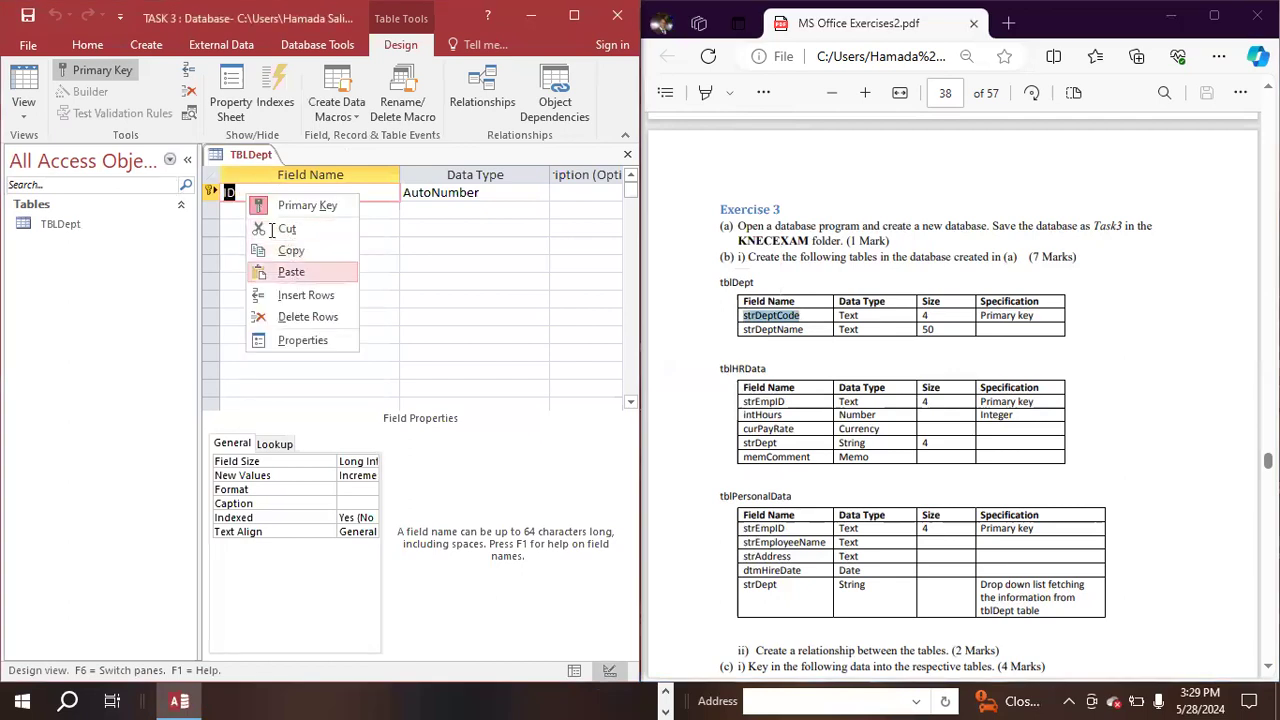
{"action": "left_click", "coordinate": [289, 272]}
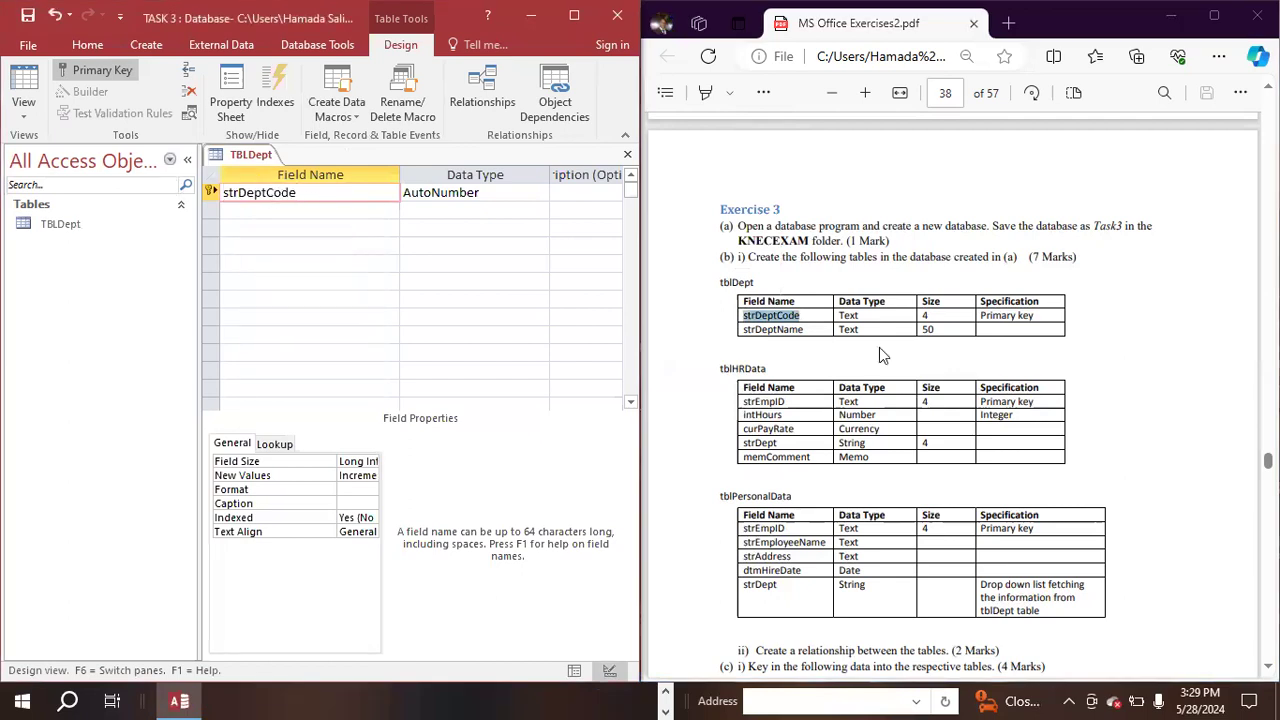
{"action": "left_click", "coordinate": [541, 195]}
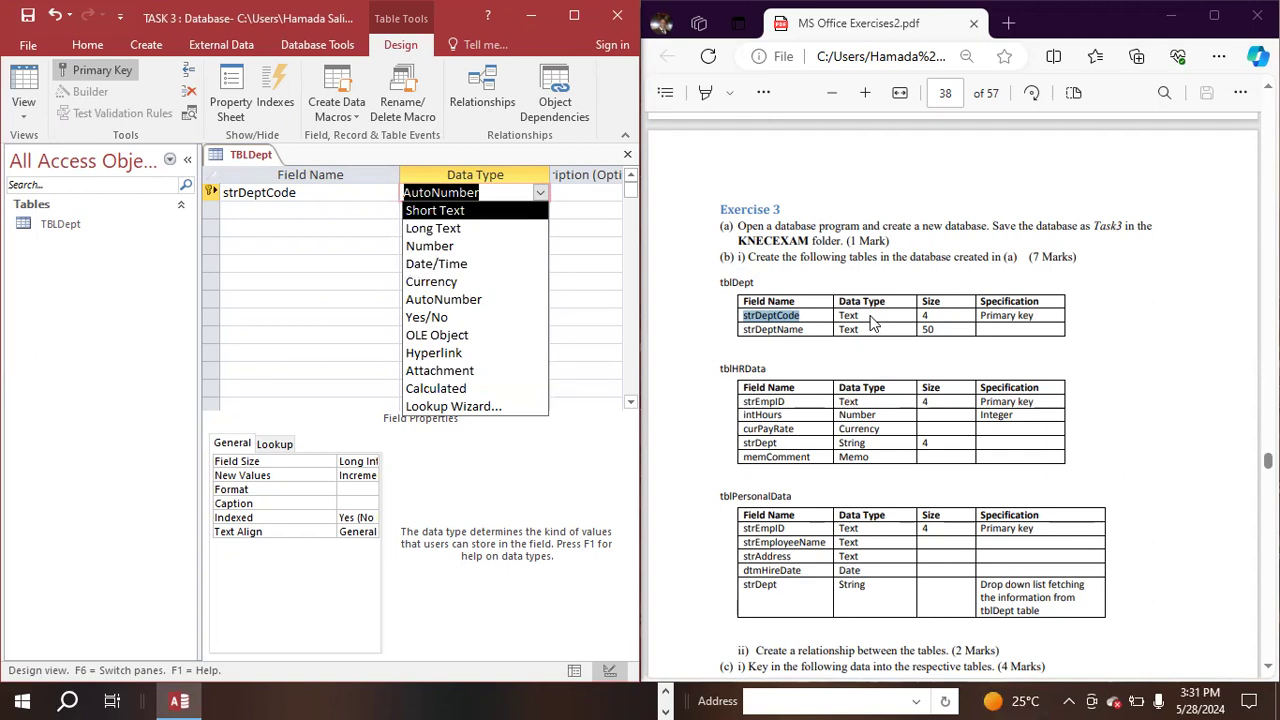
{"action": "left_click", "coordinate": [438, 212]}
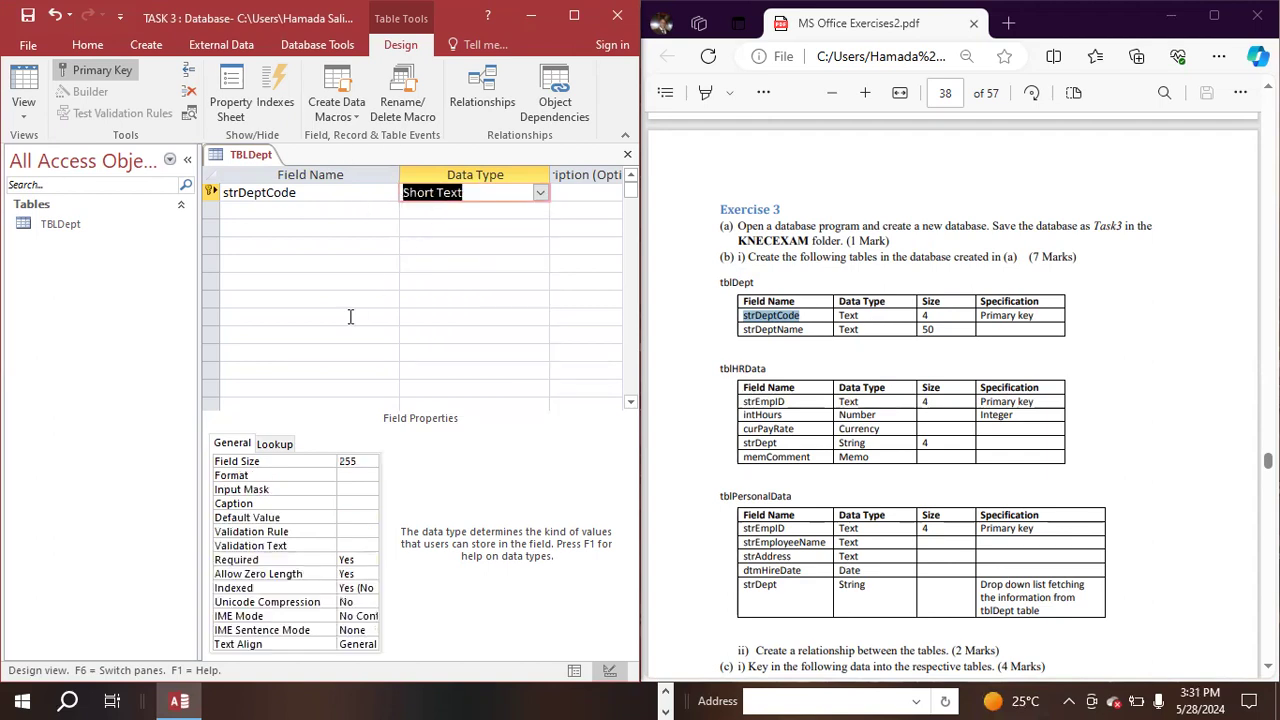
- Add a second field, strDeptName, copied from the PDF's tblDept specification, with the Short Text data type
{"action": "left_click", "coordinate": [261, 210]}
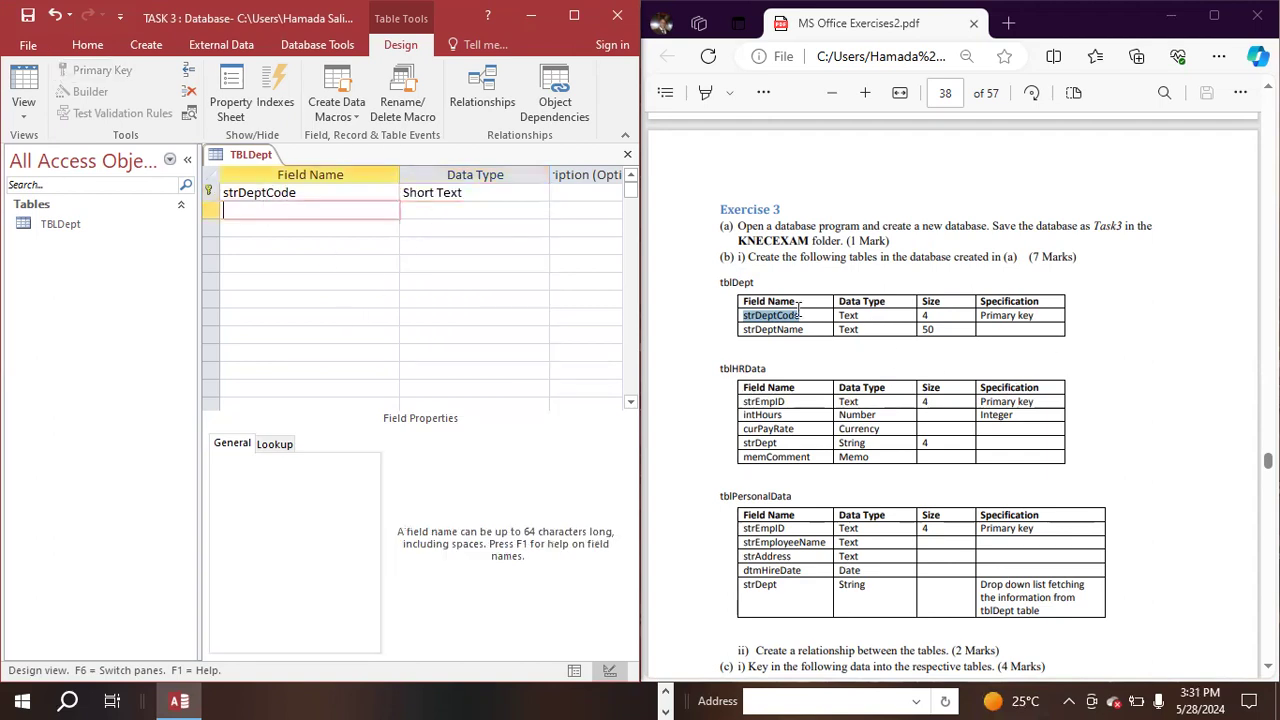
{"action": "left_click", "coordinate": [810, 331]}
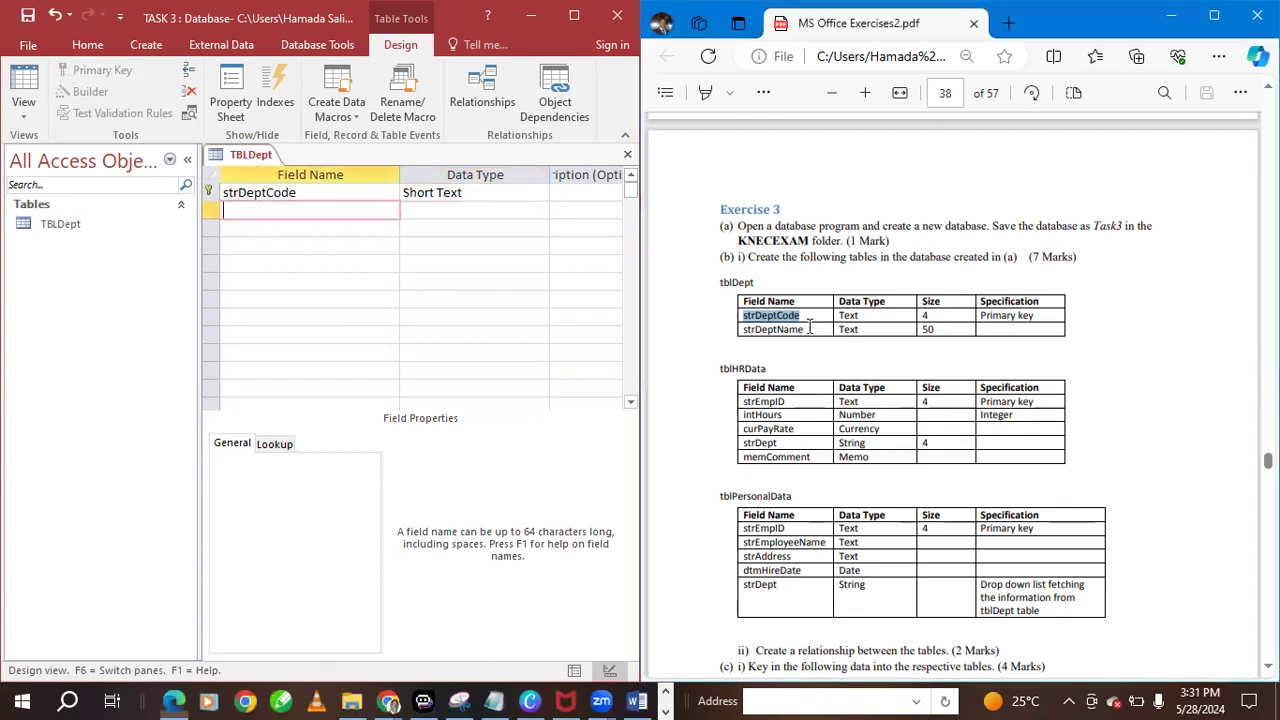
{"action": "left_click_drag", "start_coordinate": [804, 330], "coordinate": [740, 330]}
{"action": "left_click", "coordinate": [751, 141]}
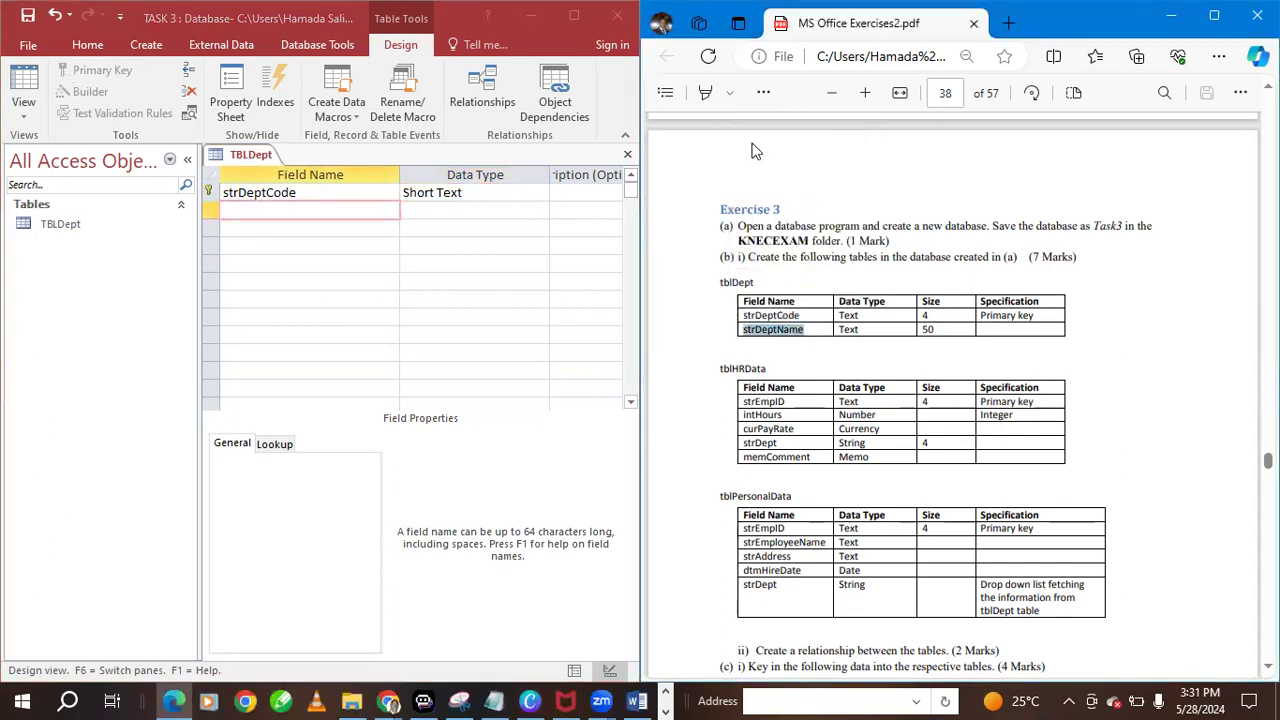
{"action": "left_click", "coordinate": [298, 214]}
{"action": "right_click", "coordinate": [298, 213]}
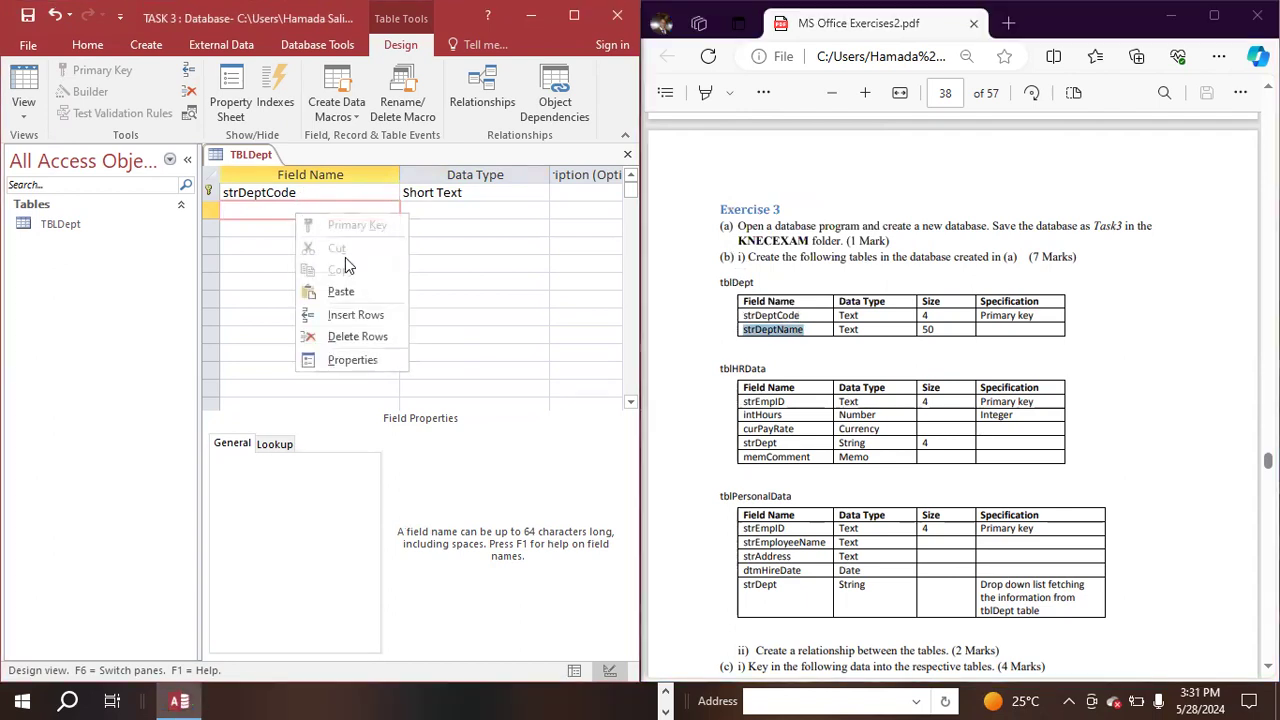
{"action": "left_click", "coordinate": [341, 292]}
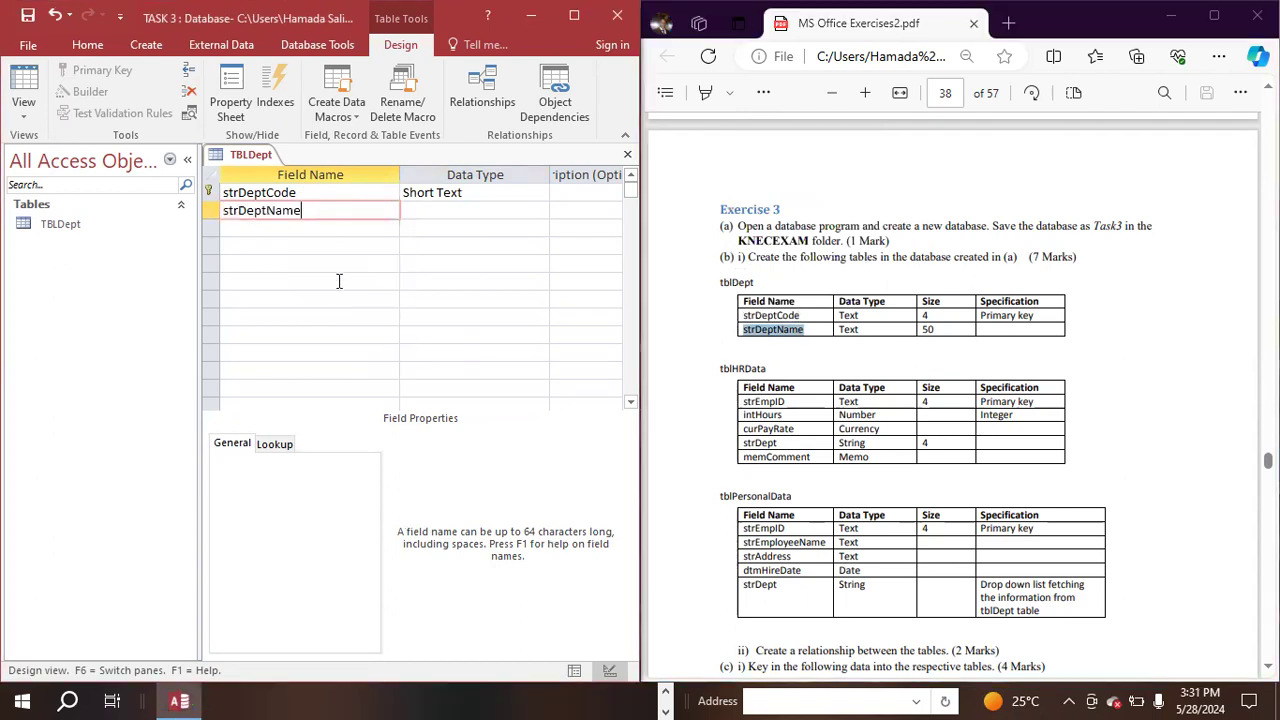
{"action": "left_click", "coordinate": [449, 212]}
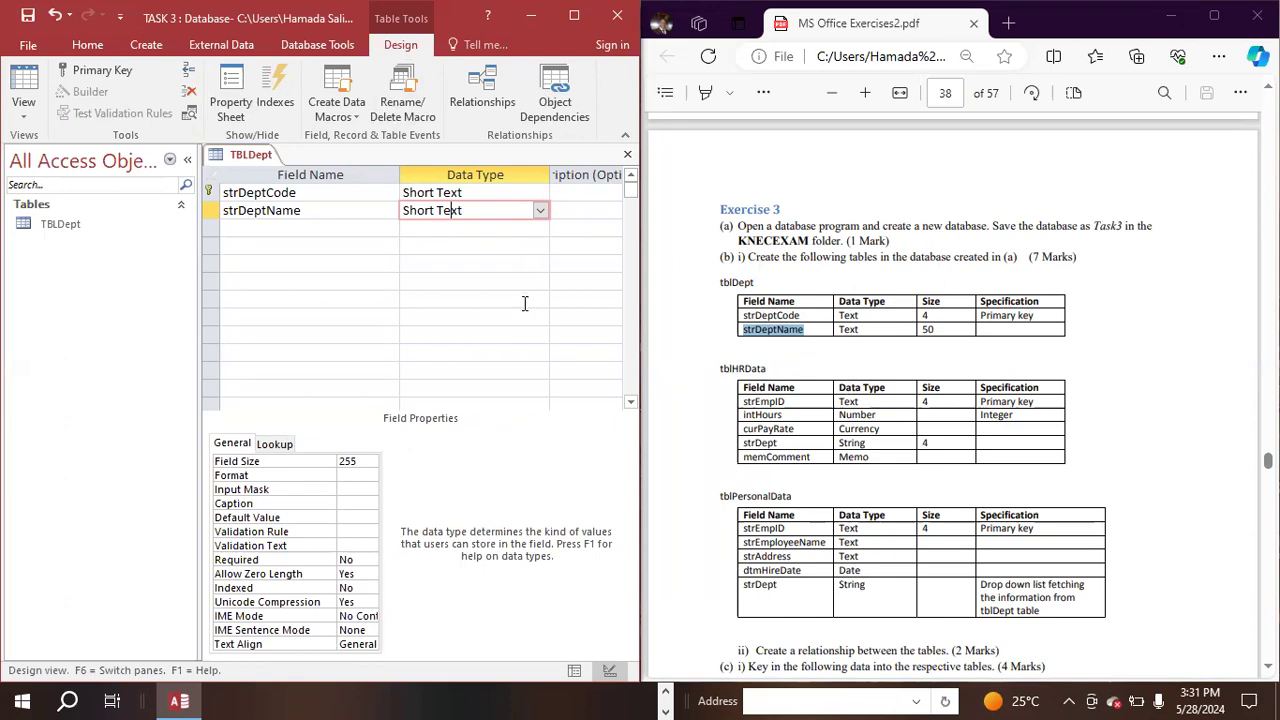
- Set the field size of strDeptCode to 4, as specified in the exercise PDF
{"action": "key", "text": "super+Up"}
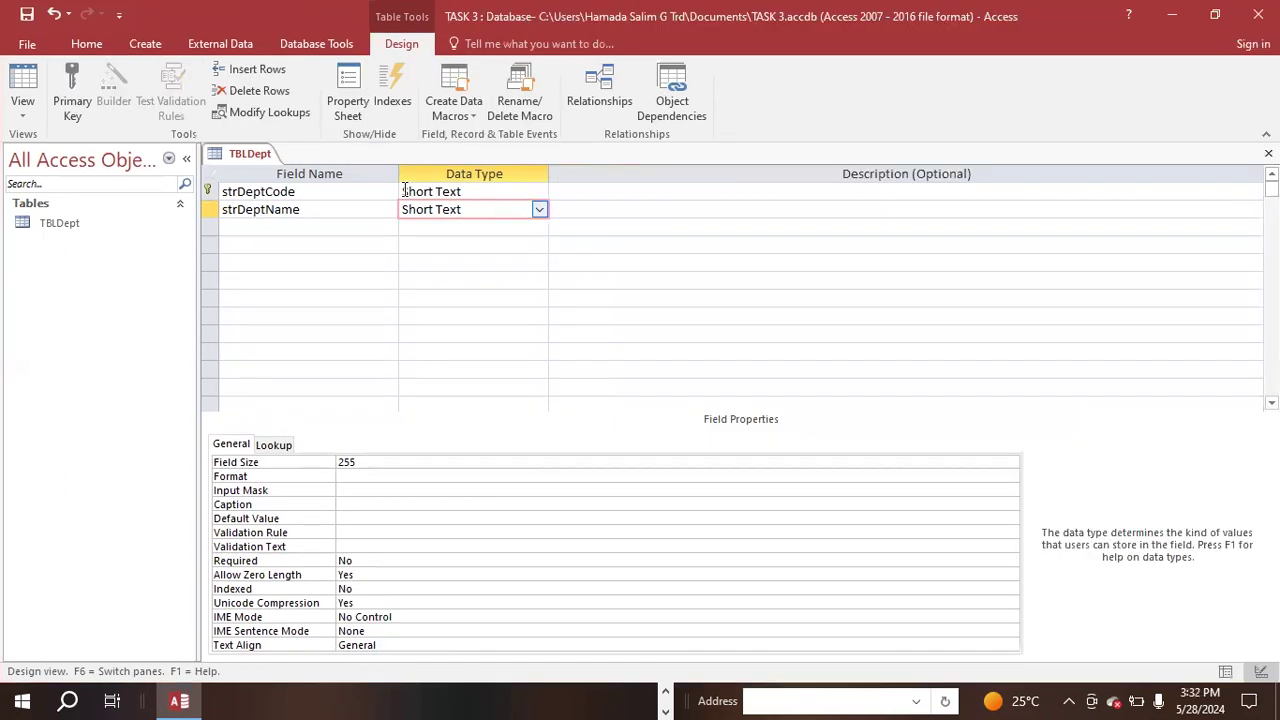
{"action": "left_click", "coordinate": [230, 191]}
{"action": "left_click", "coordinate": [486, 191]}
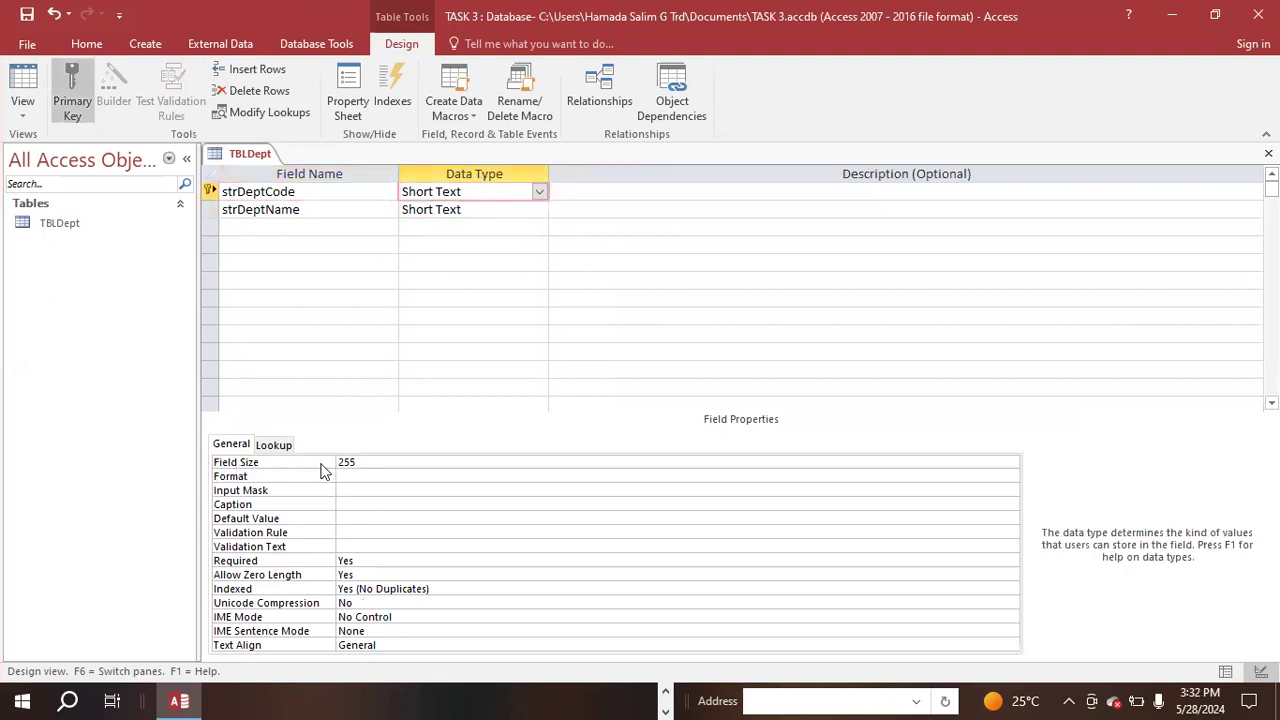
{"action": "left_click_drag", "start_coordinate": [370, 461], "coordinate": [288, 446]}
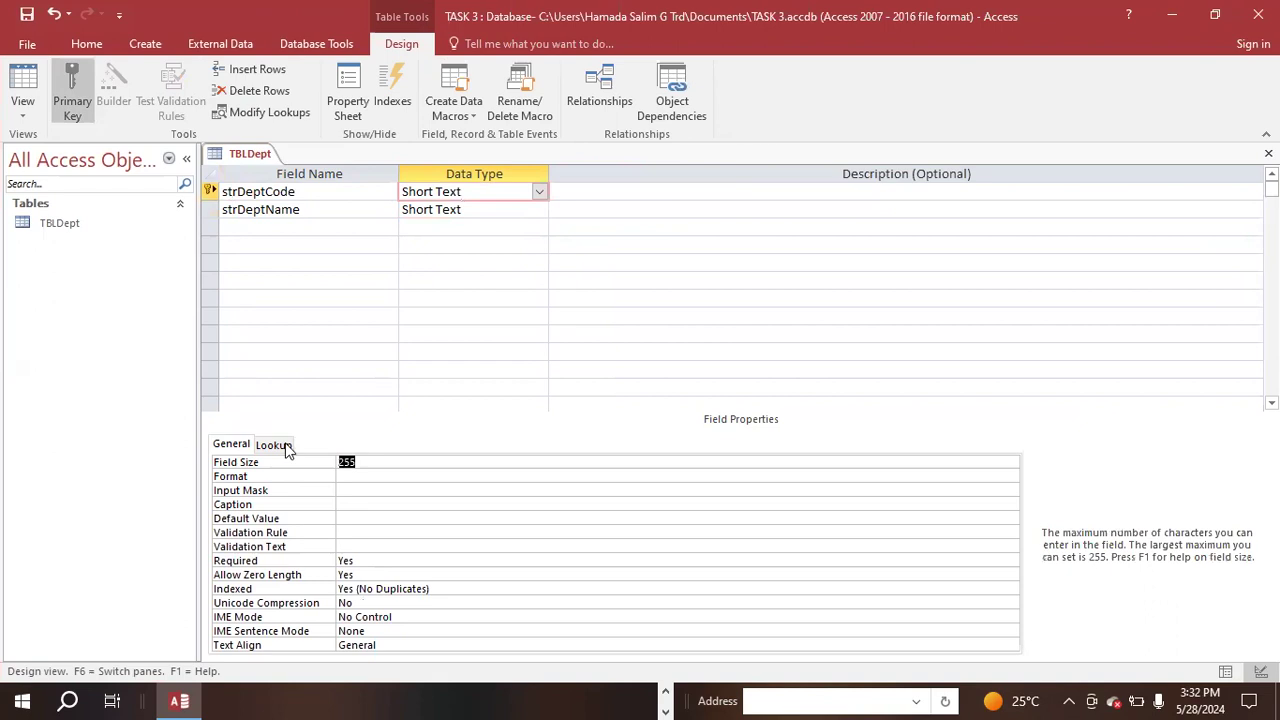
{"action": "key", "text": "BackSpace"}
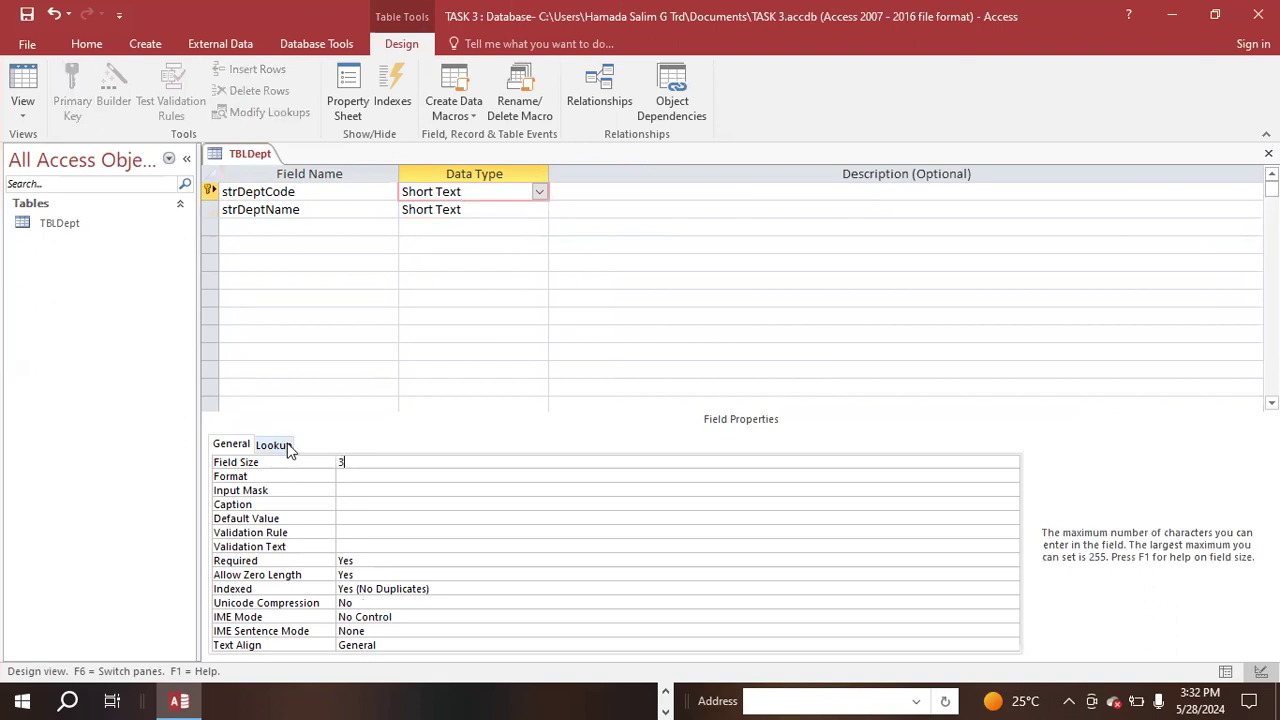
{"action": "key", "text": "BackSpace"}
{"action": "key", "text": "super+Left"}
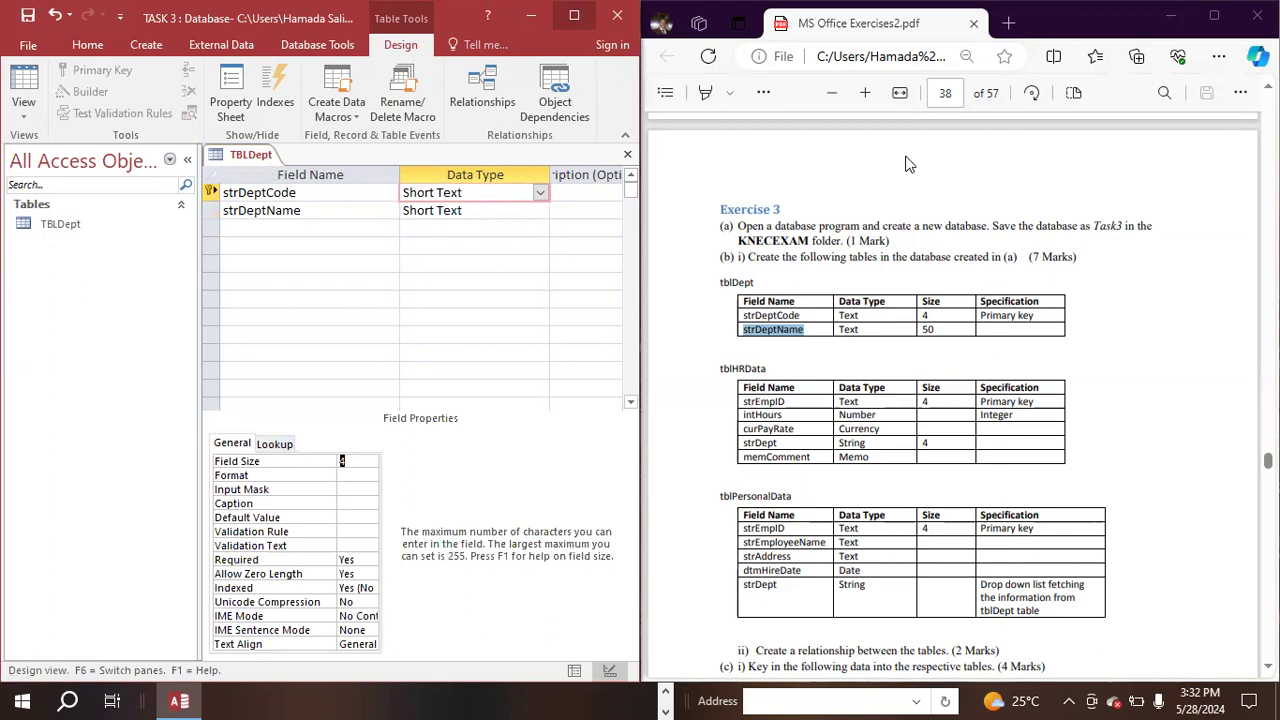
- Remove the primary key from the strDeptCode field and assign it again to the same field
{"action": "key", "text": "super+Up"}
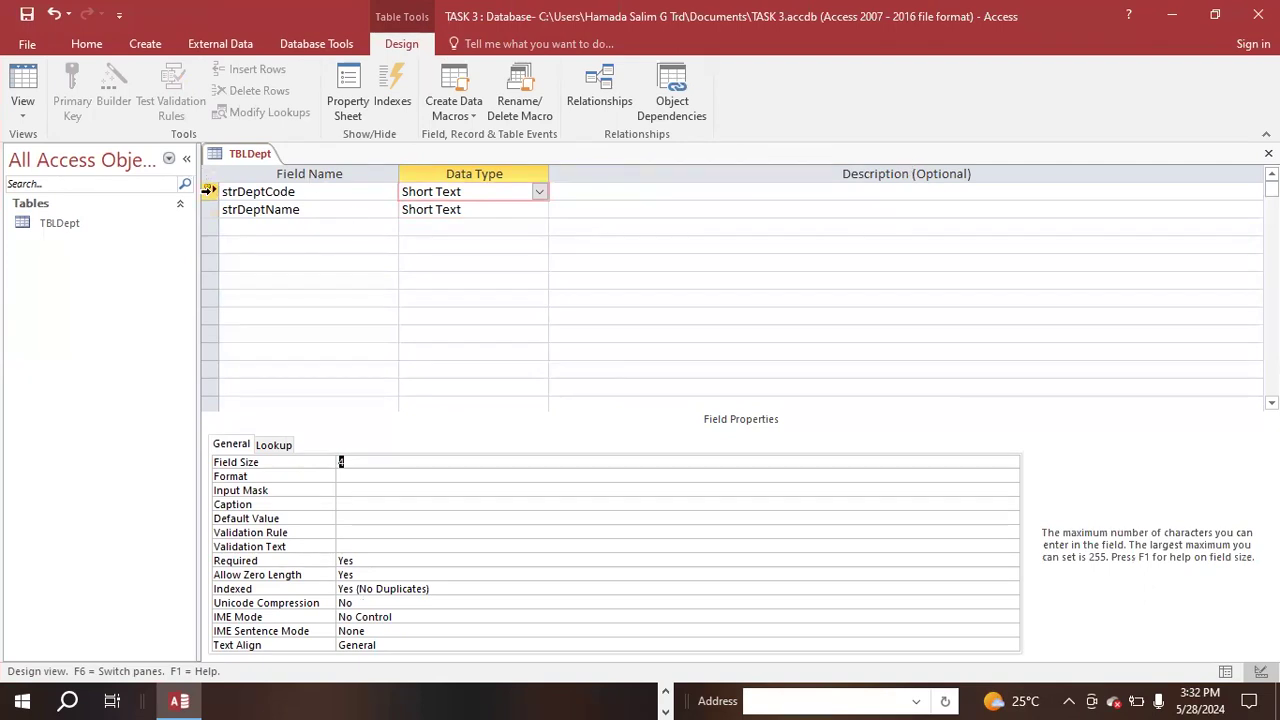
{"action": "left_click", "coordinate": [208, 191]}
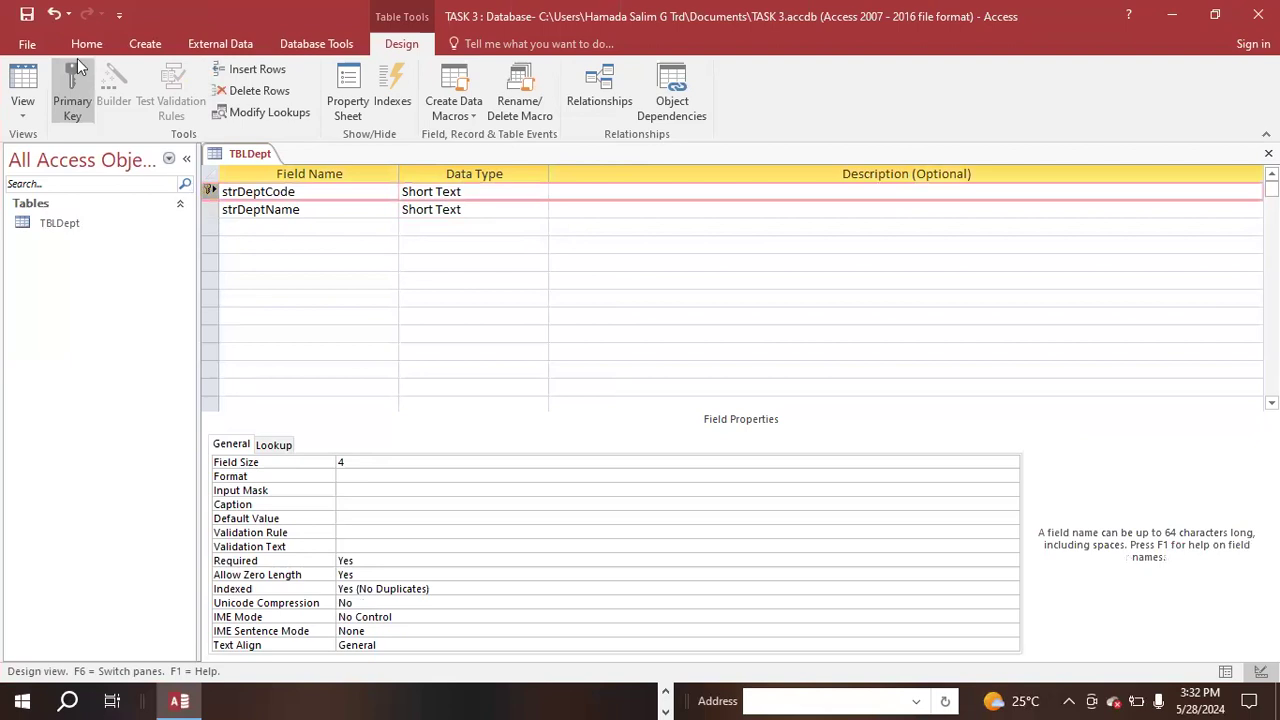
{"action": "left_click", "coordinate": [75, 95]}
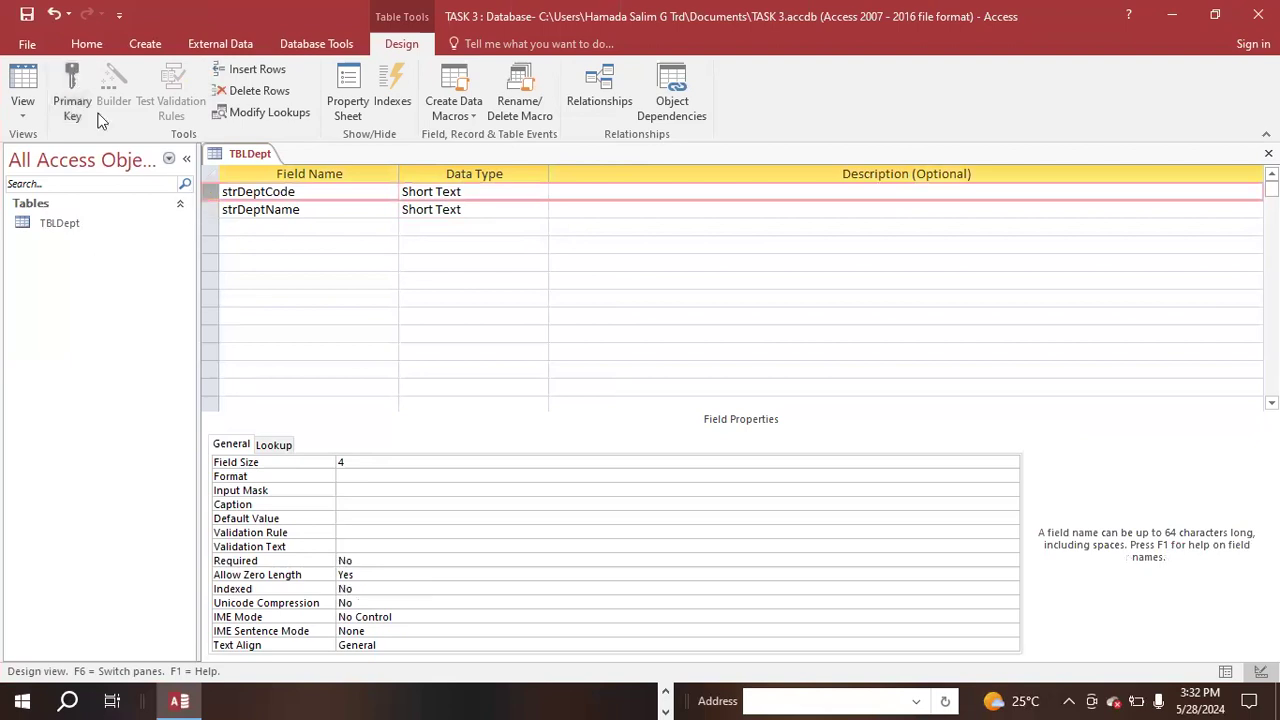
{"action": "left_click", "coordinate": [74, 92]}
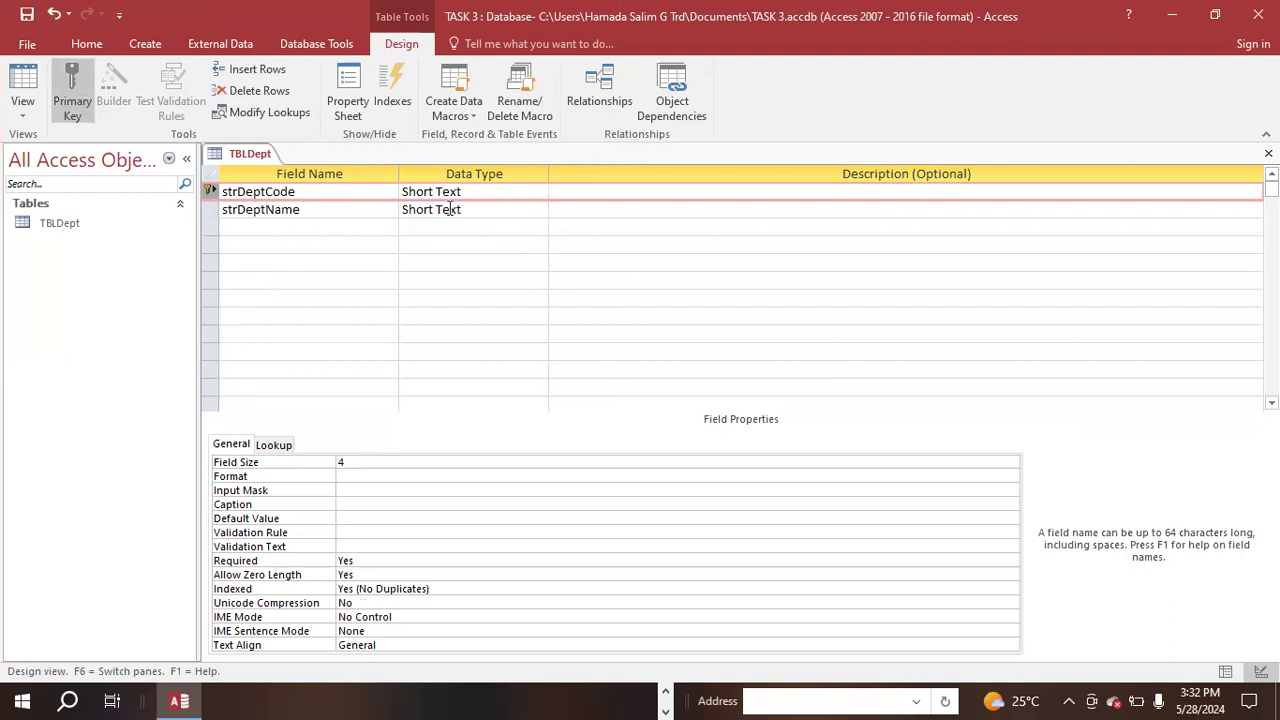
- Check the size specified for strDeptName in the PDF and set that field's size to 50
{"action": "key", "text": "super+Left"}
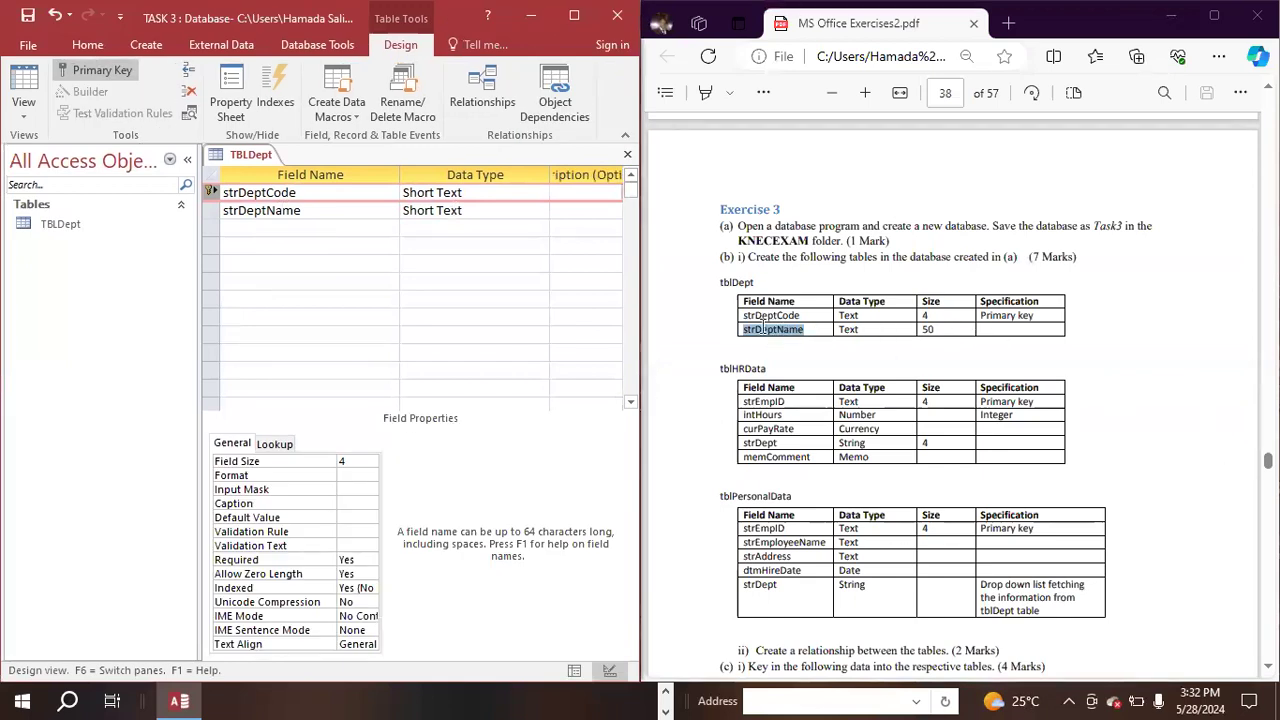
{"action": "left_click_drag", "start_coordinate": [937, 330], "coordinate": [923, 332]}
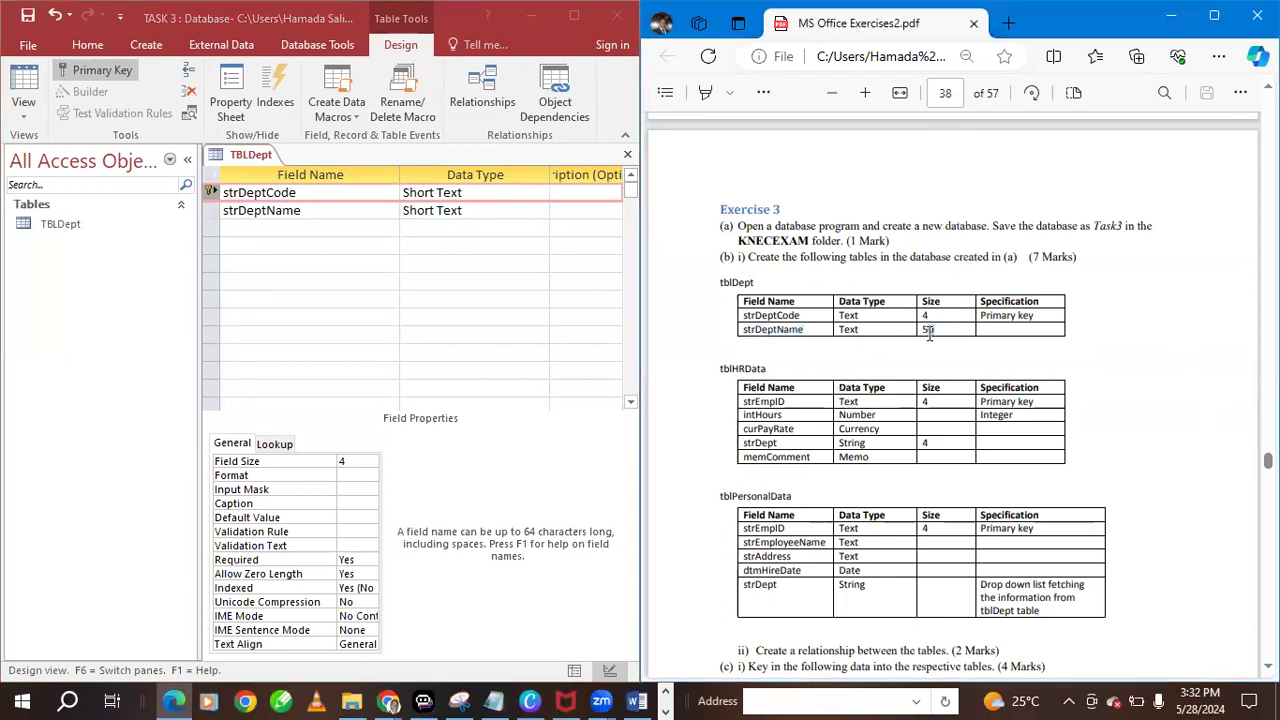
{"action": "left_click", "coordinate": [940, 330]}
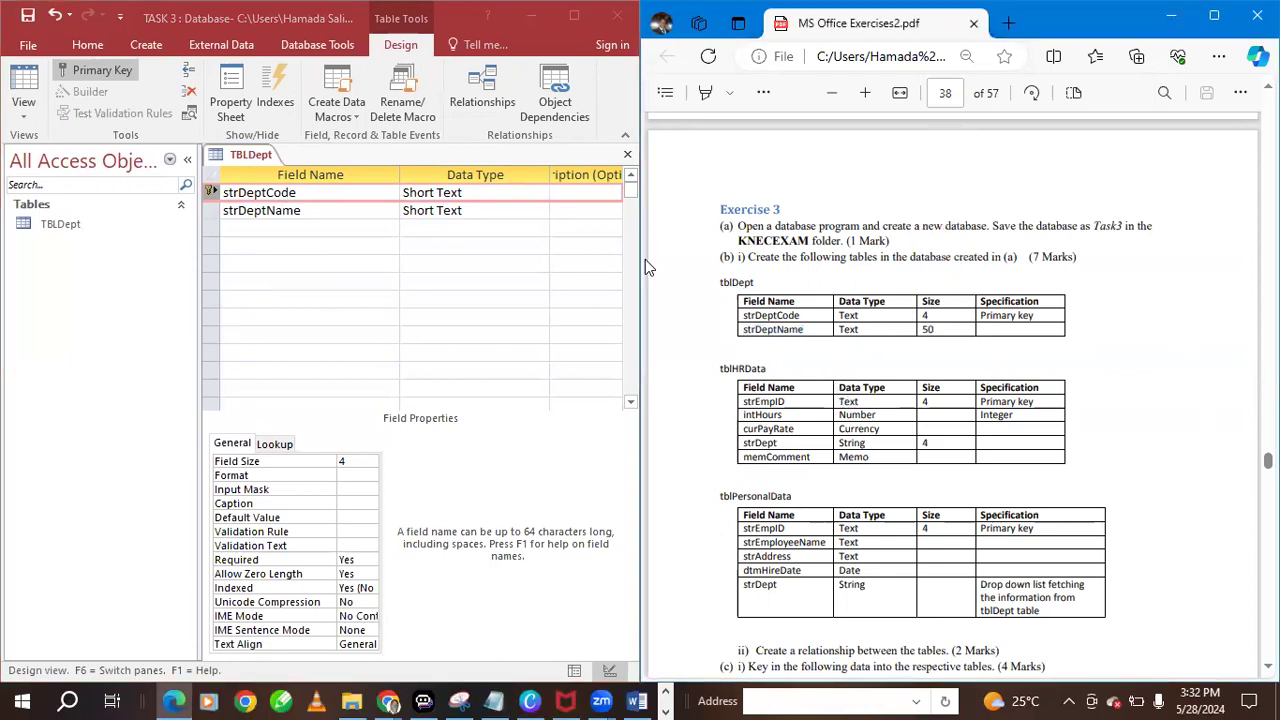
{"action": "left_click", "coordinate": [463, 209]}
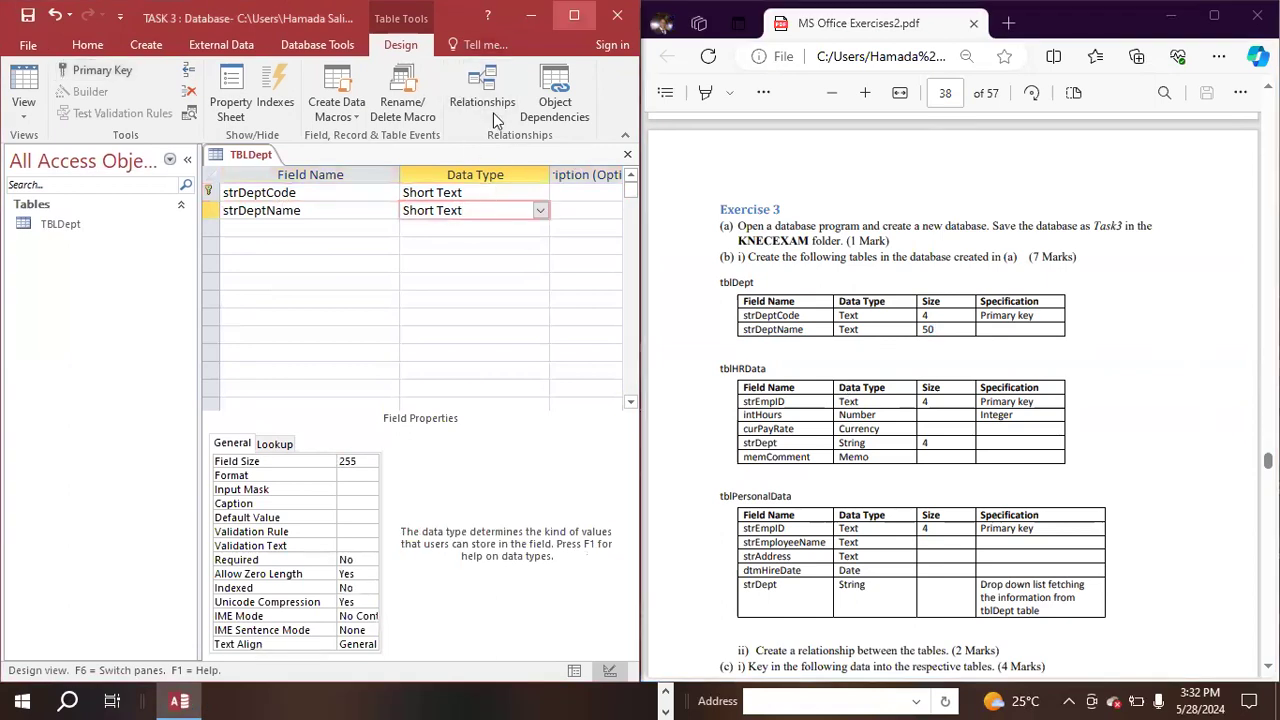
{"action": "left_click", "coordinate": [574, 16]}
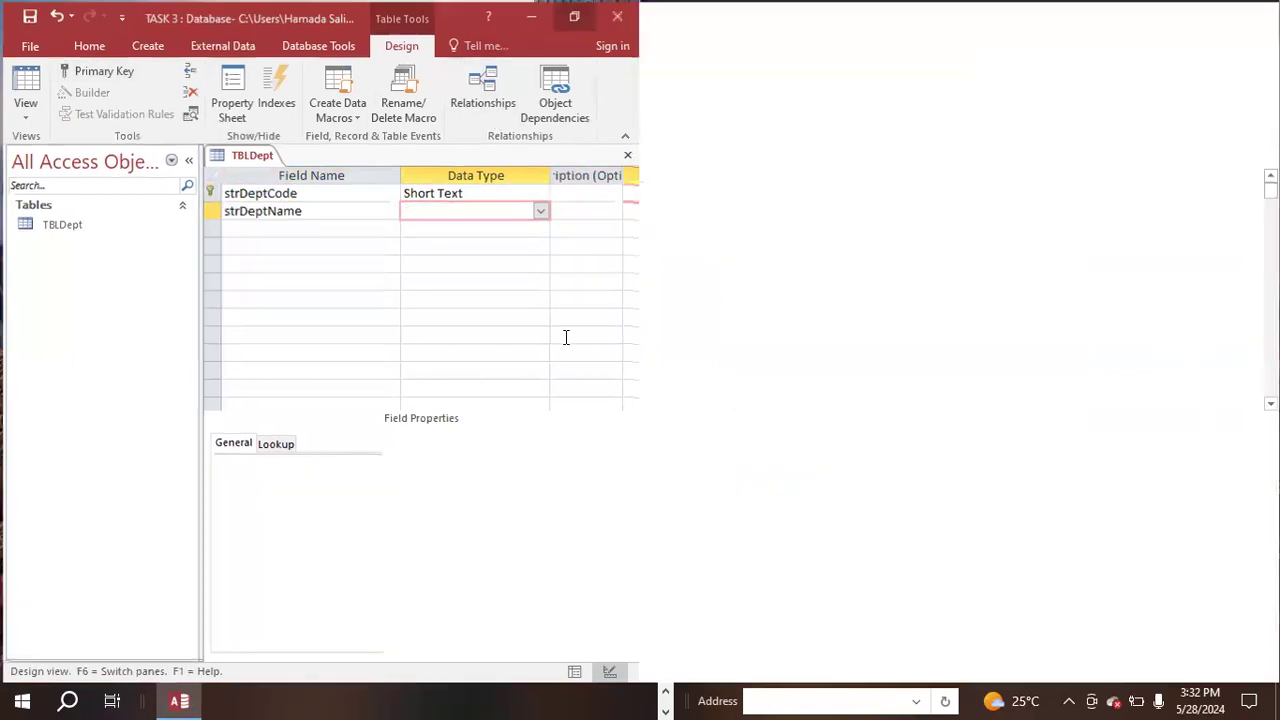
{"action": "left_click_drag", "start_coordinate": [392, 461], "coordinate": [265, 448]}
{"action": "key", "text": "BackSpace"}
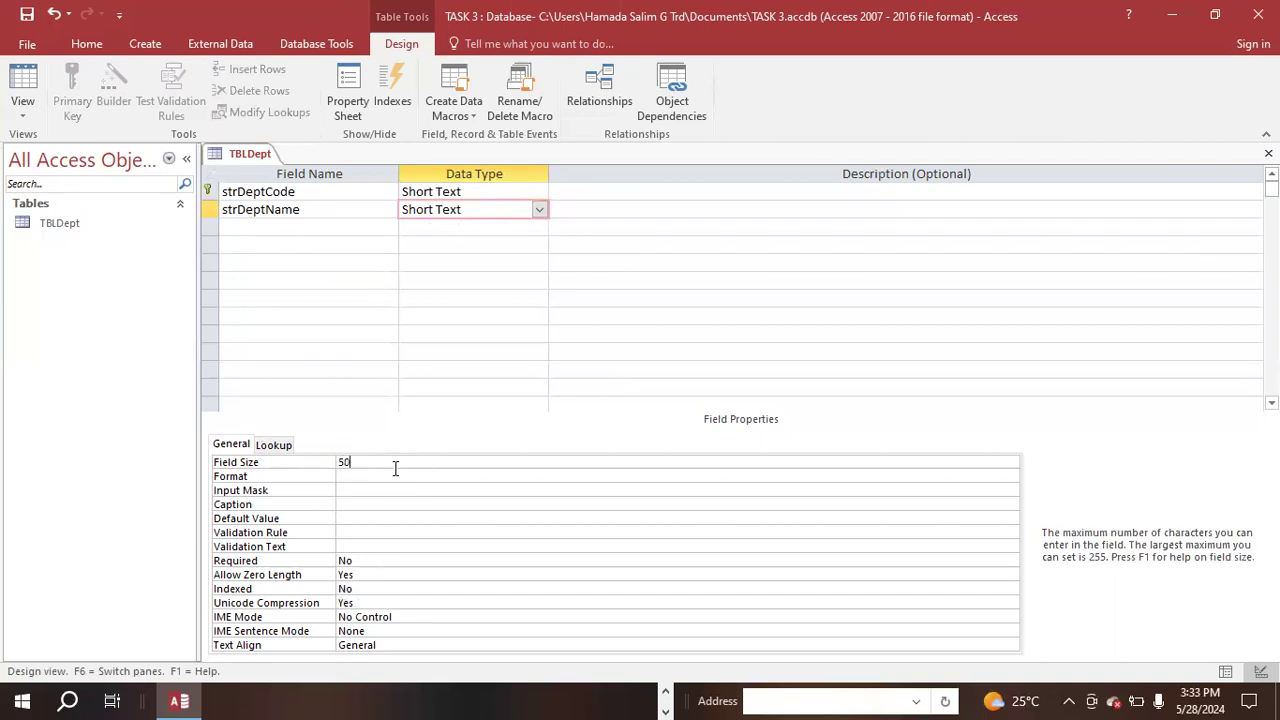
{"action": "type", "text": "50"}
{"action": "key", "text": "super+Left"}
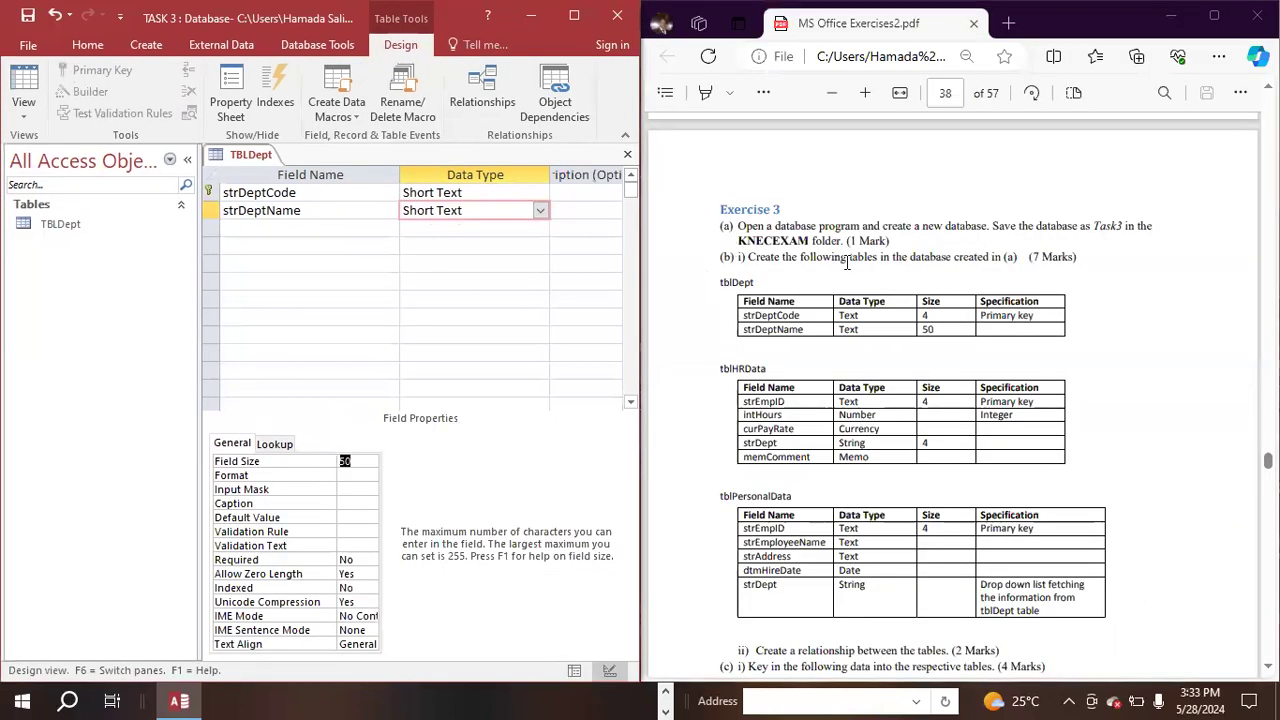
- Switch TBLDept to Datasheet view, saving its design changes, and close the table
{"action": "left_click", "coordinate": [22, 118]}
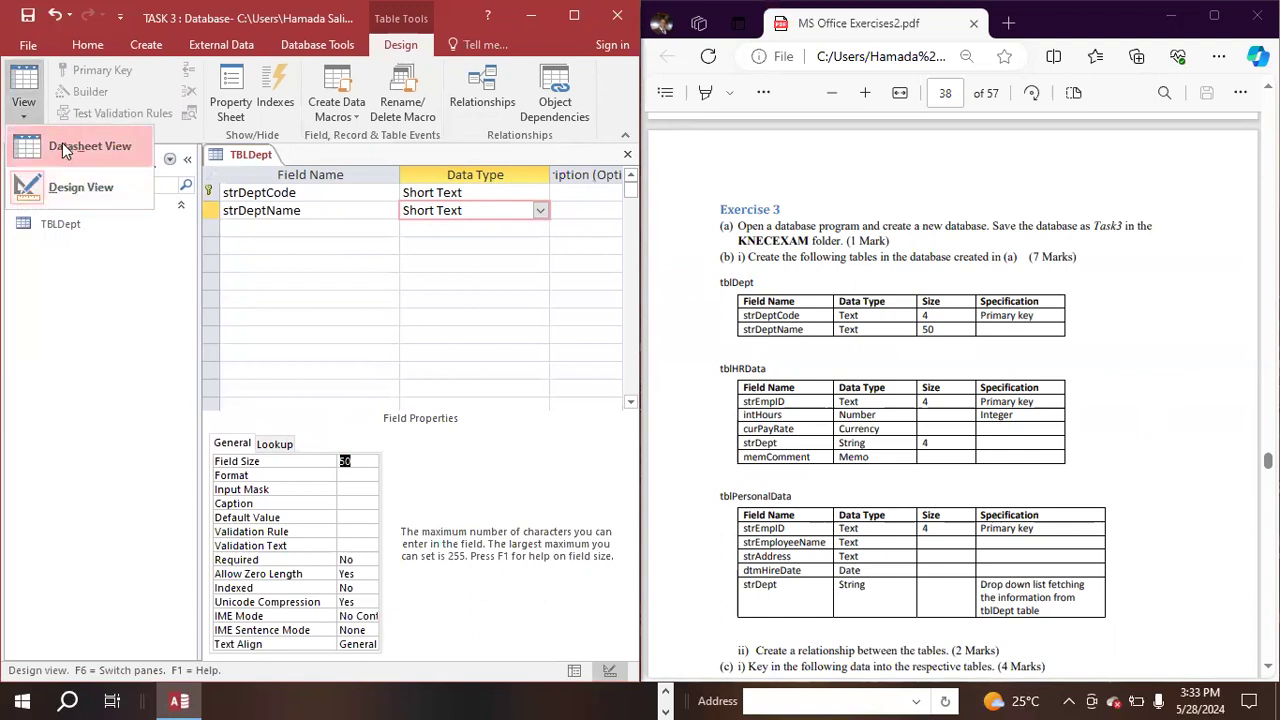
{"action": "left_click", "coordinate": [62, 146]}
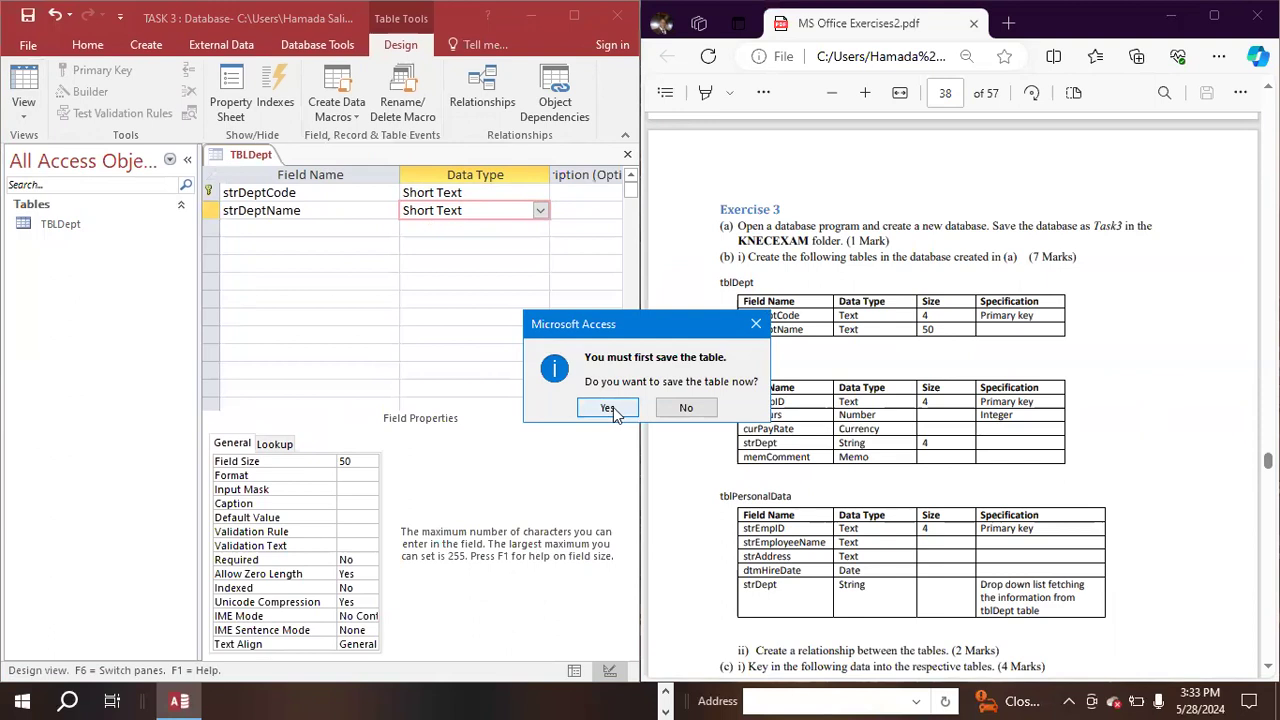
{"action": "left_click", "coordinate": [608, 409]}
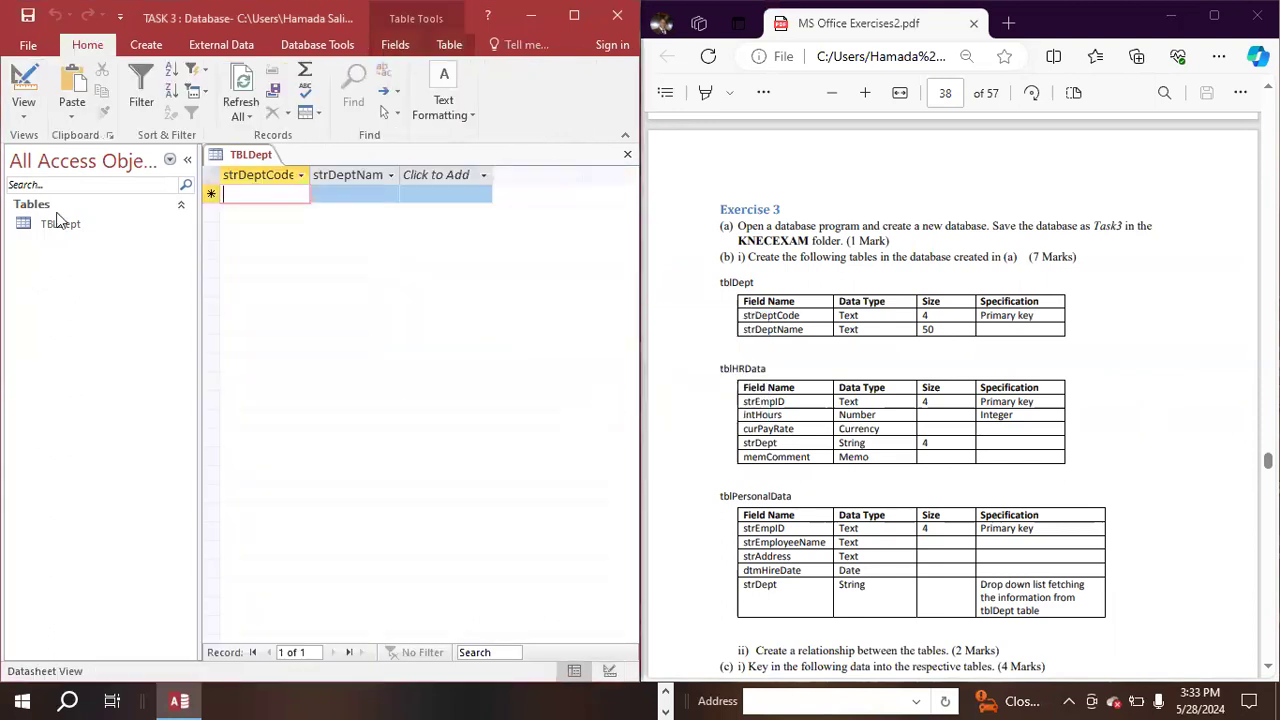
{"action": "right_click", "coordinate": [240, 156]}
{"action": "left_click", "coordinate": [295, 187]}
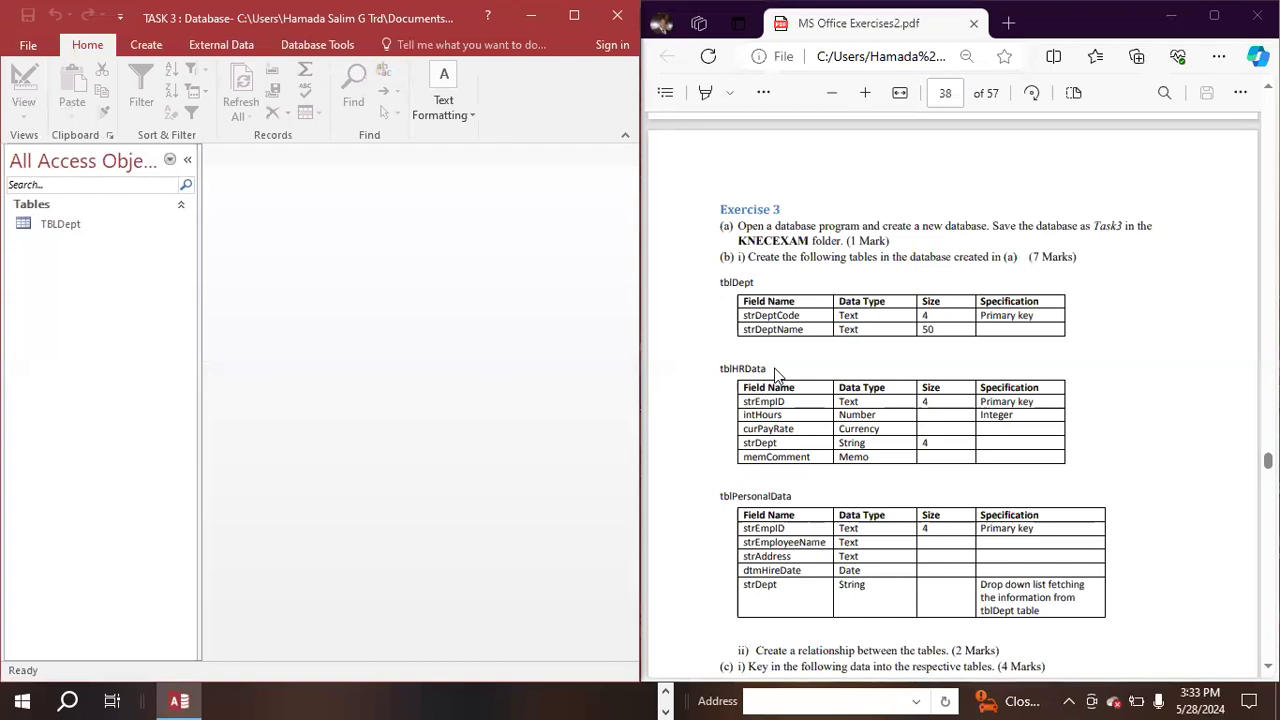
- Copy the table name tblHRData from the exercise PDF
{"action": "left_click_drag", "start_coordinate": [774, 367], "coordinate": [662, 364]}
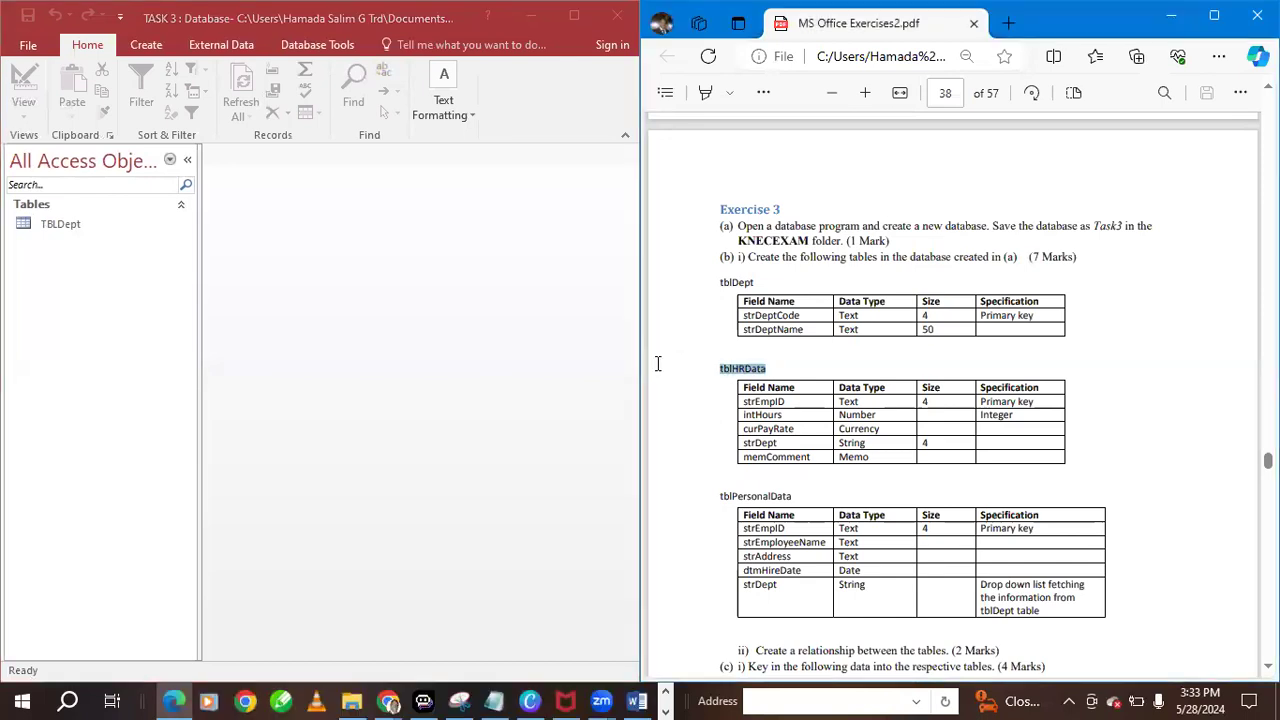
{"action": "right_click", "coordinate": [750, 368]}
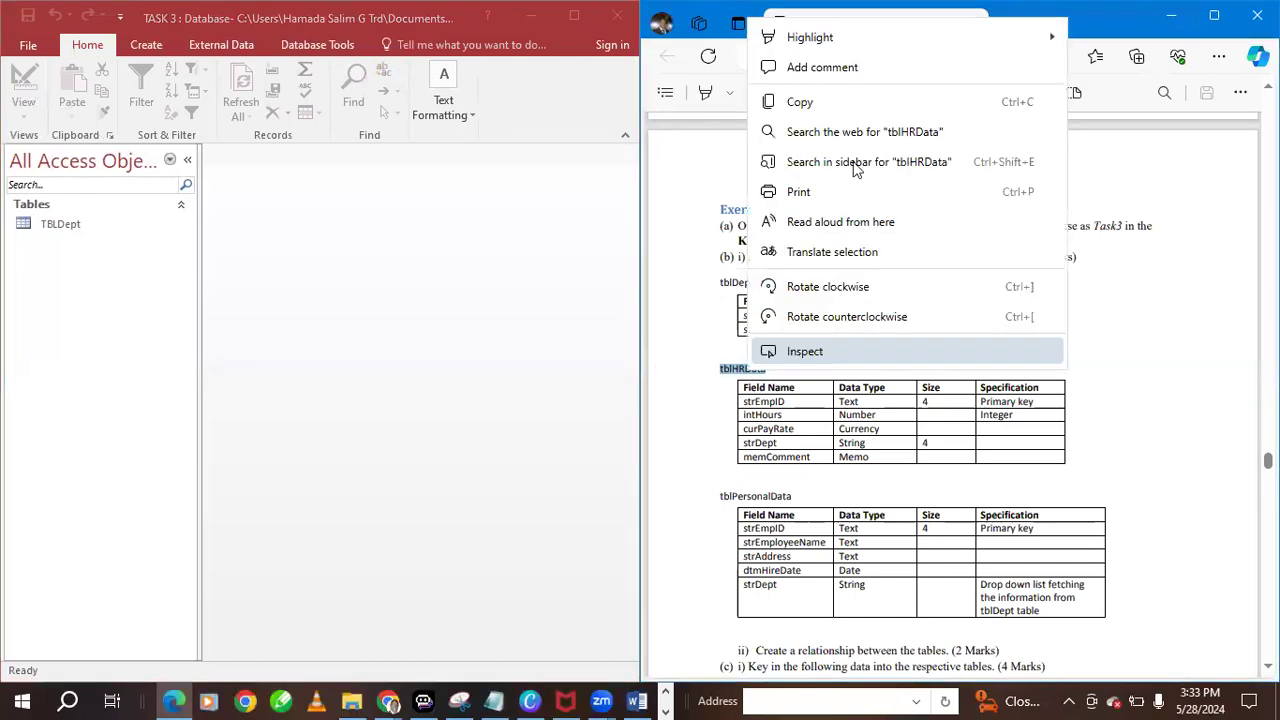
{"action": "left_click", "coordinate": [800, 106]}
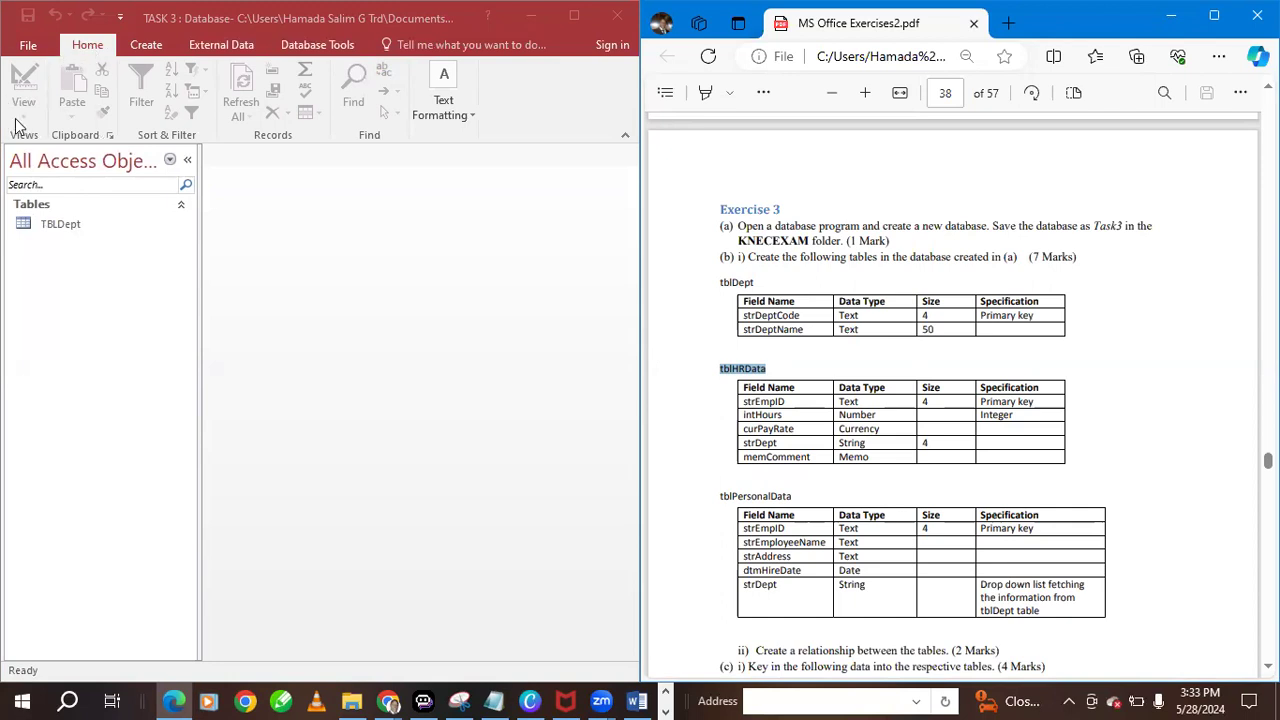
{"action": "left_click", "coordinate": [133, 45]}
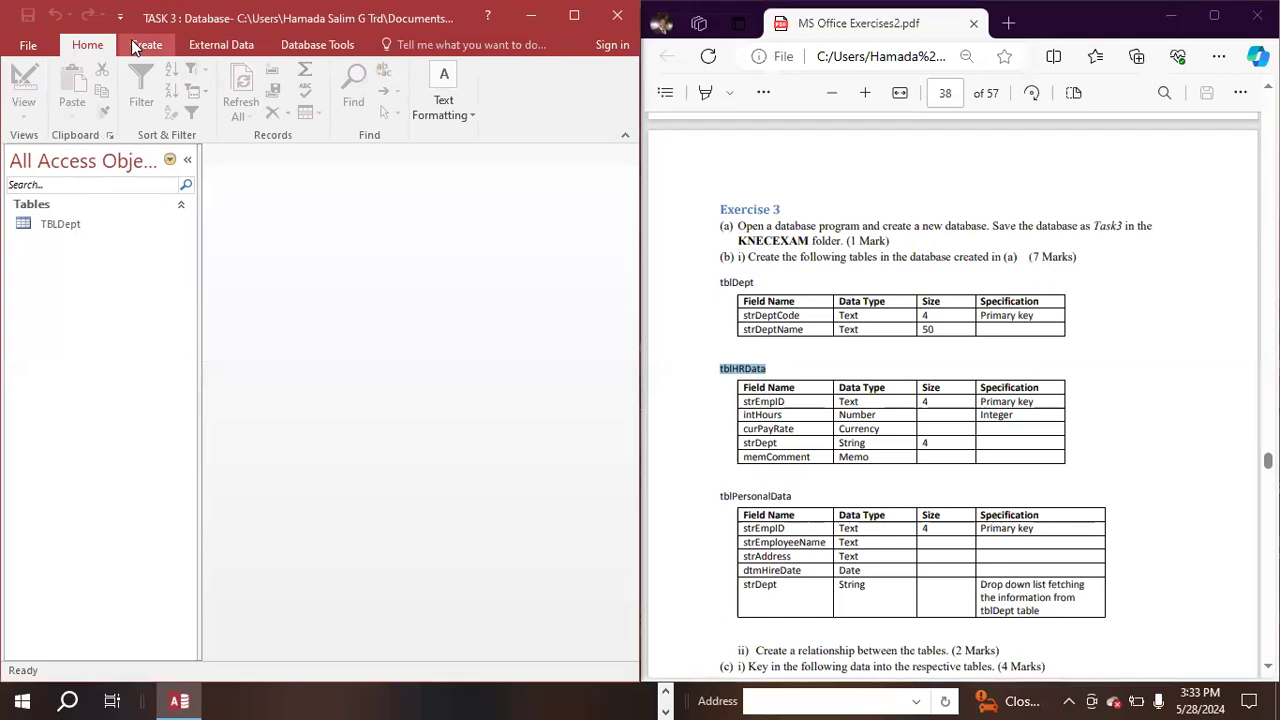
{"action": "left_click", "coordinate": [140, 45]}
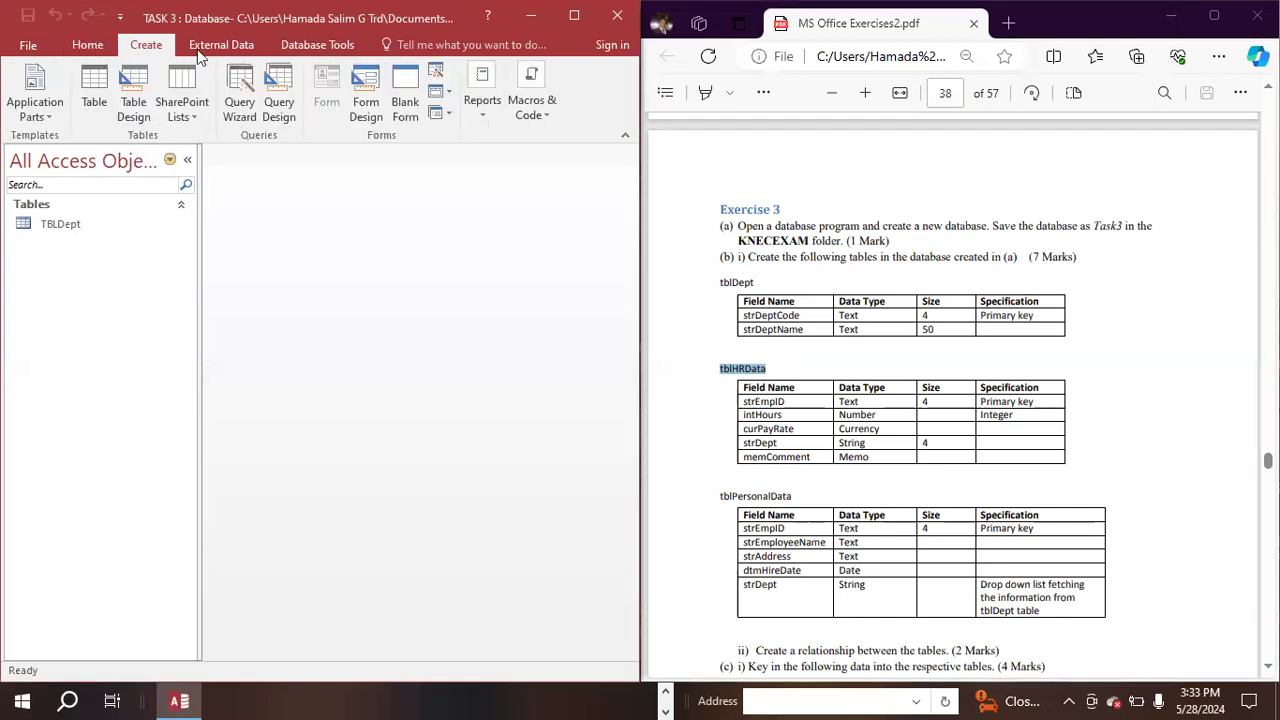
{"action": "left_click", "coordinate": [273, 103]}
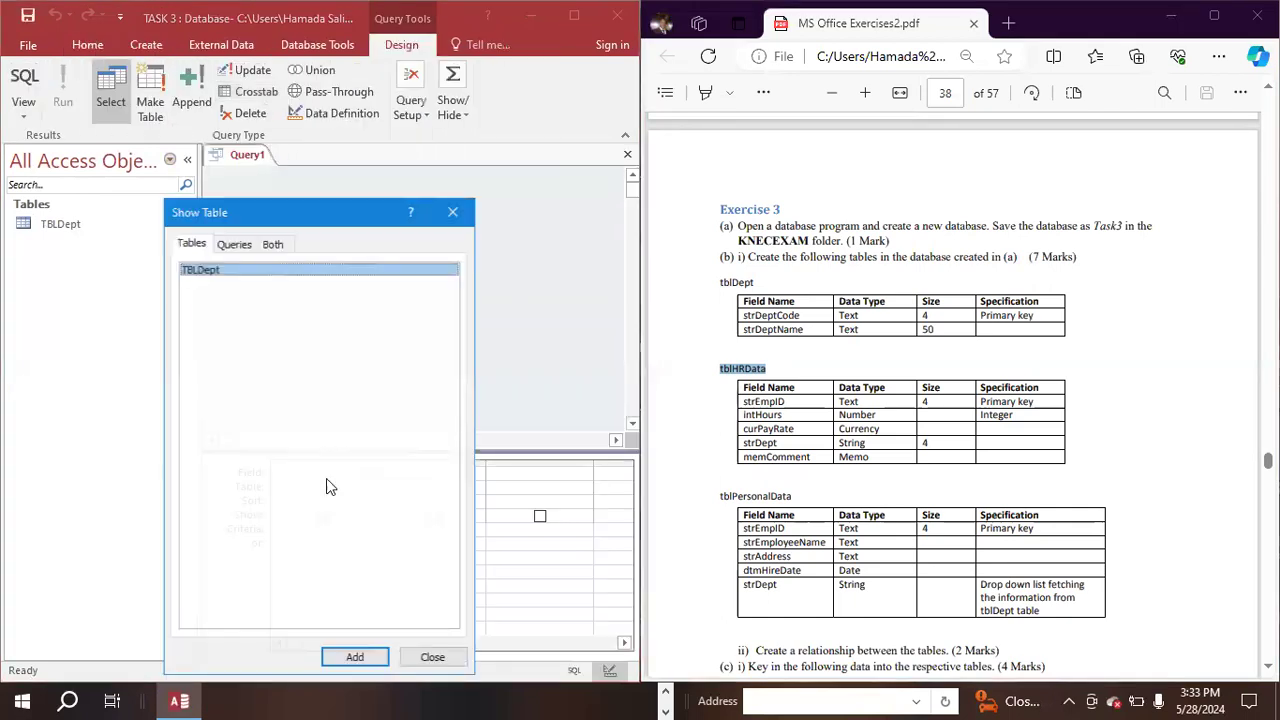
{"action": "left_click", "coordinate": [352, 660]}
{"action": "left_click", "coordinate": [420, 662]}
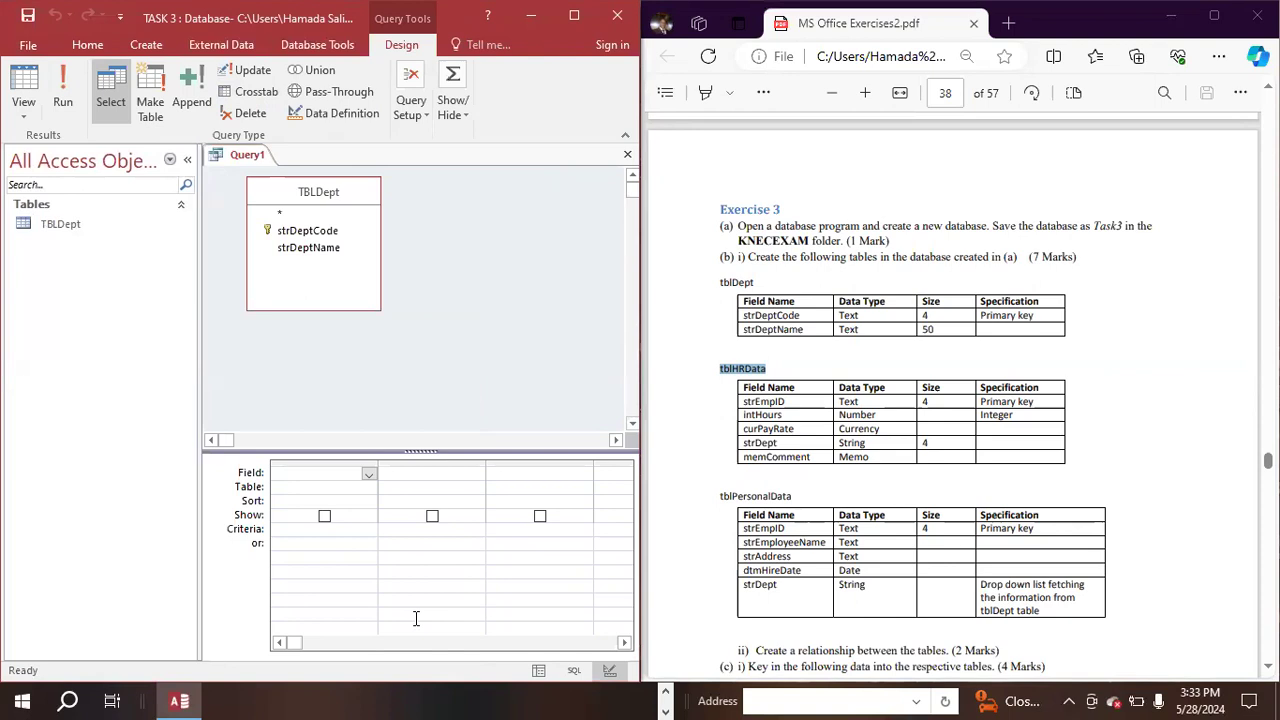
{"action": "right_click", "coordinate": [247, 157]}
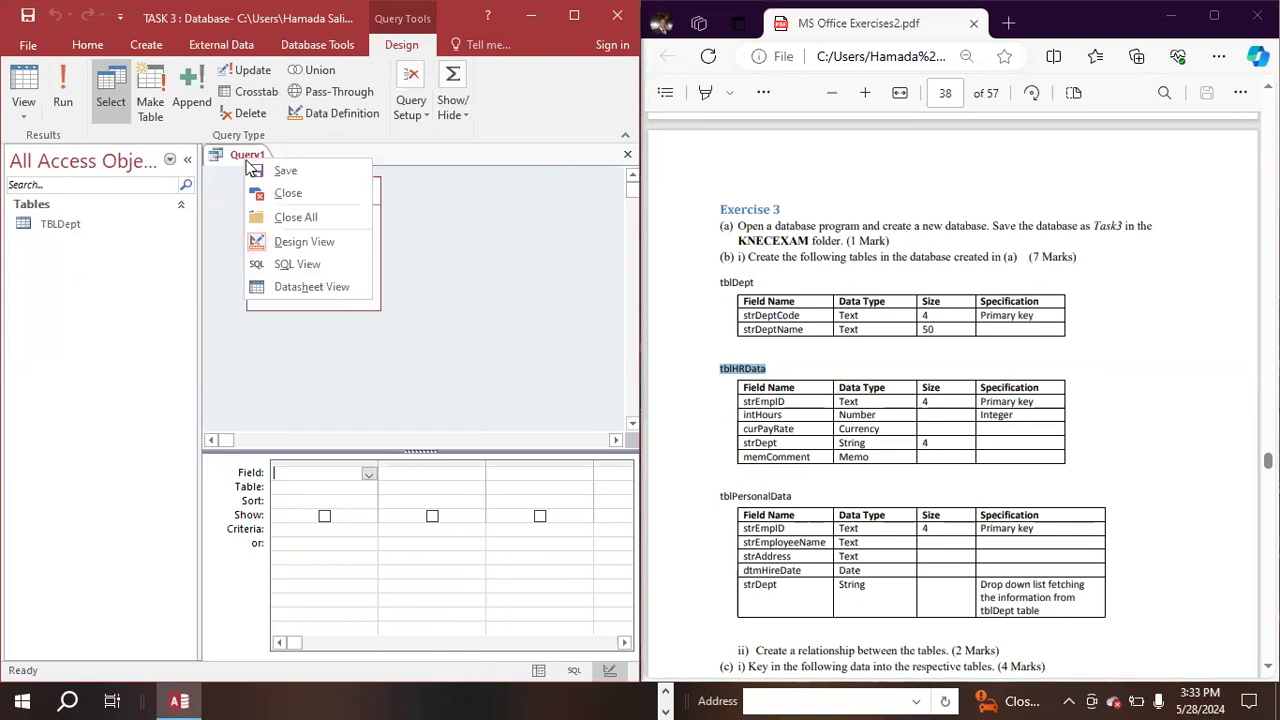
{"action": "left_click", "coordinate": [284, 192]}
{"action": "left_click", "coordinate": [647, 403]}
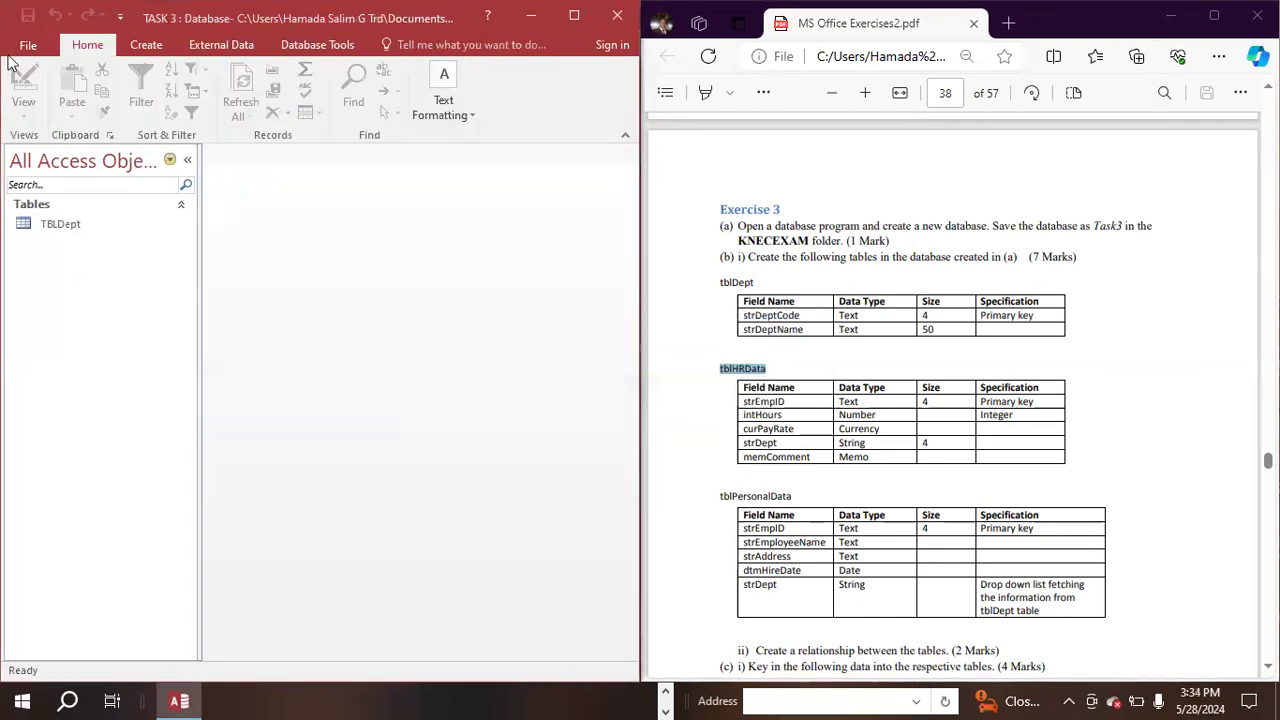
- Create a new table in Design view with a first field, strEmpID, copied from the PDF's tblHRData specification, as Short Text
{"action": "left_click", "coordinate": [138, 45]}
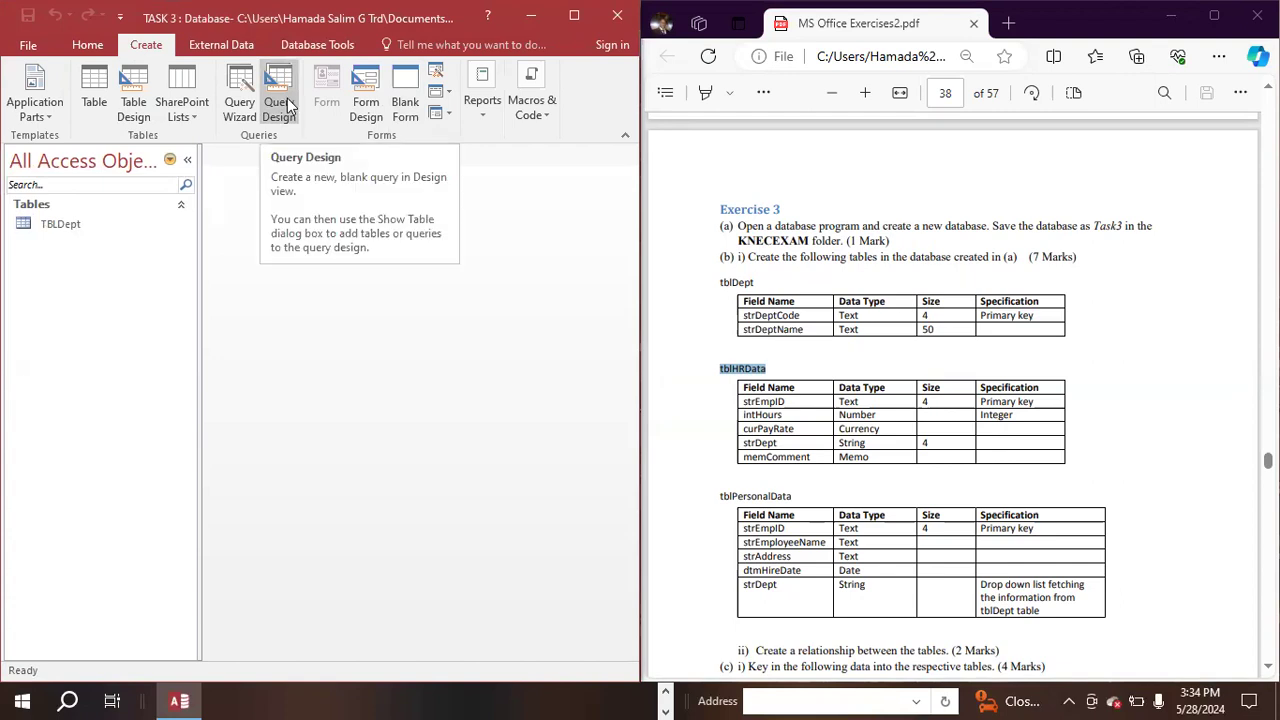
{"action": "left_click", "coordinate": [132, 86]}
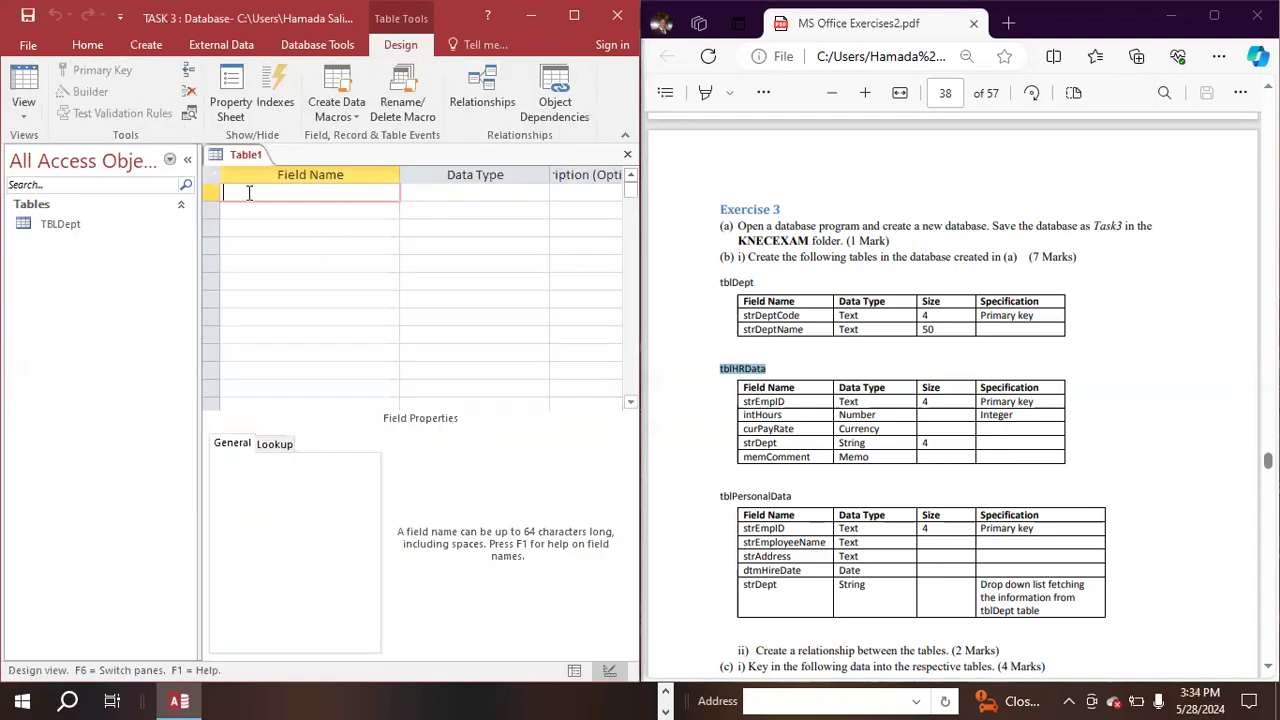
{"action": "left_click", "coordinate": [722, 406]}
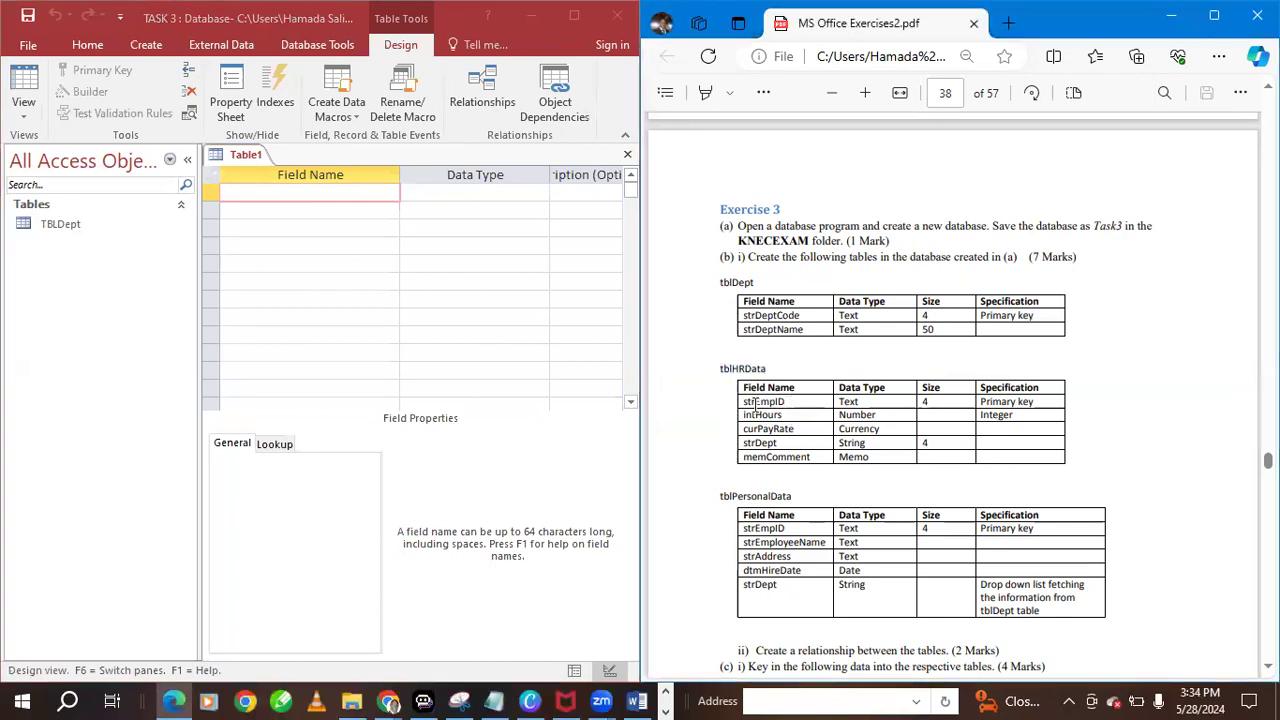
{"action": "left_click_drag", "start_coordinate": [785, 393], "coordinate": [742, 402]}
{"action": "left_click", "coordinate": [788, 403]}
{"action": "left_click", "coordinate": [766, 209]}
{"action": "left_click", "coordinate": [282, 191]}
{"action": "right_click", "coordinate": [282, 191]}
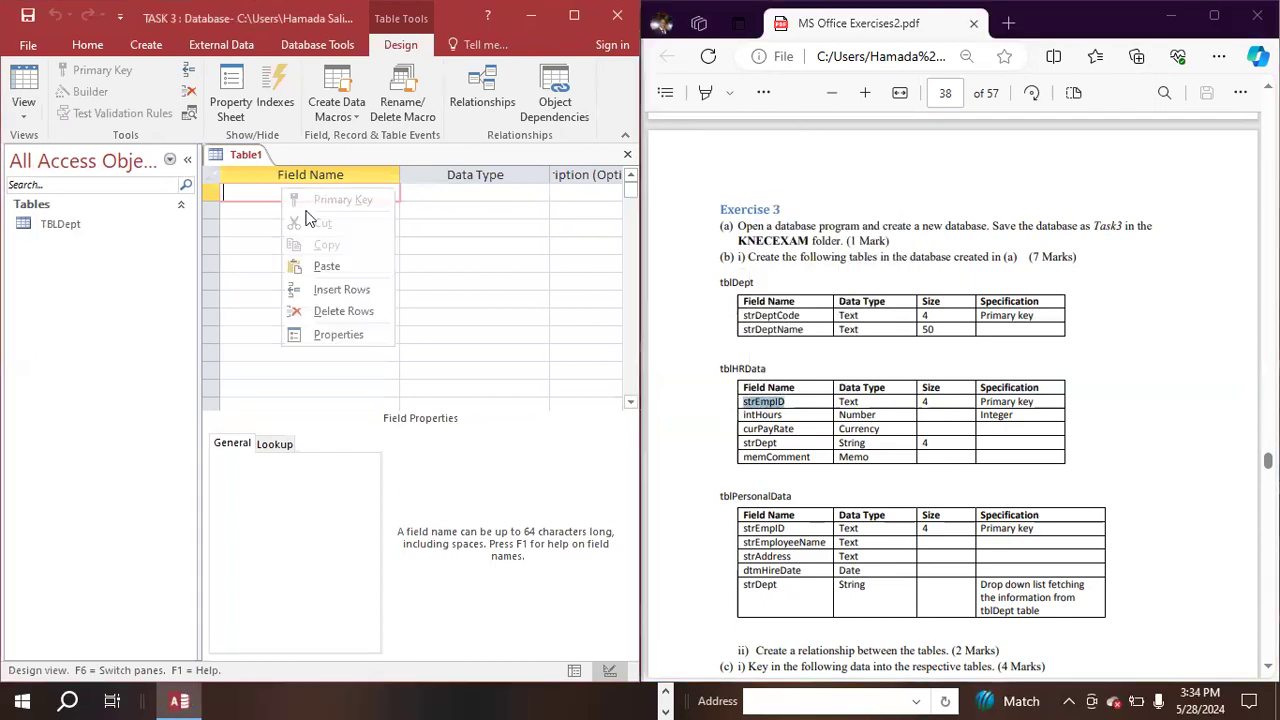
{"action": "left_click", "coordinate": [335, 275]}
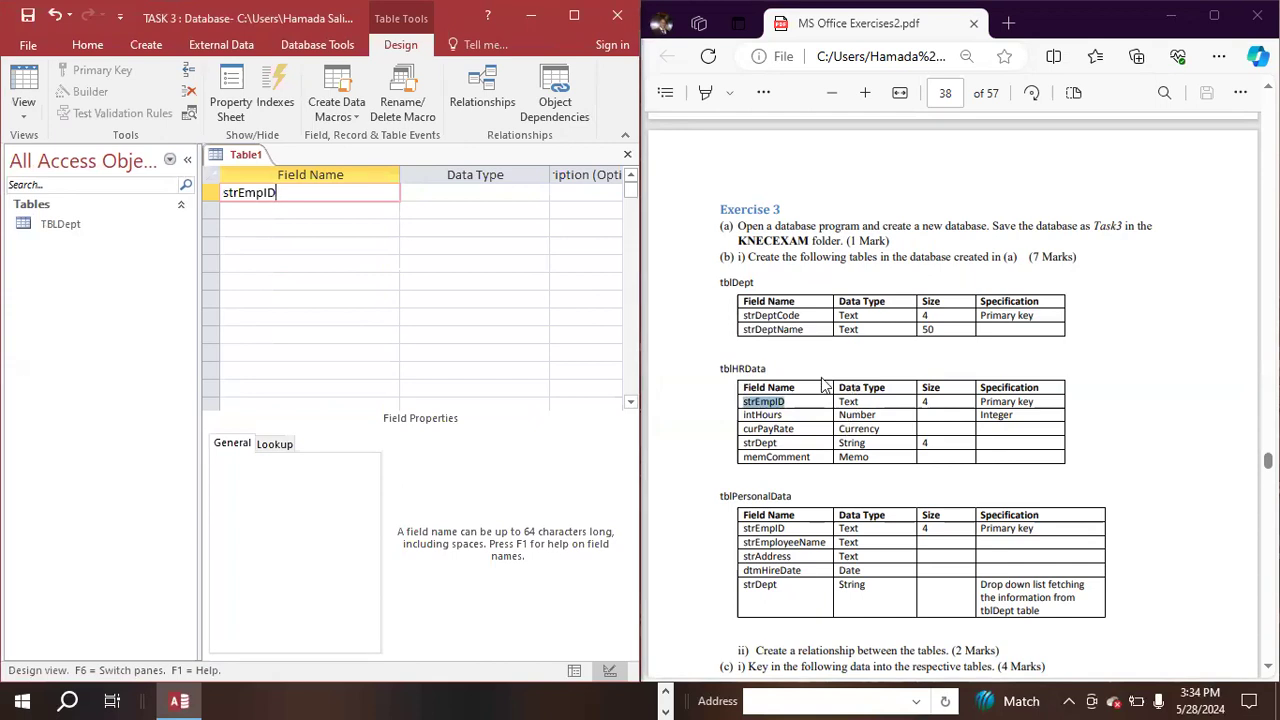
{"action": "left_click", "coordinate": [413, 192]}
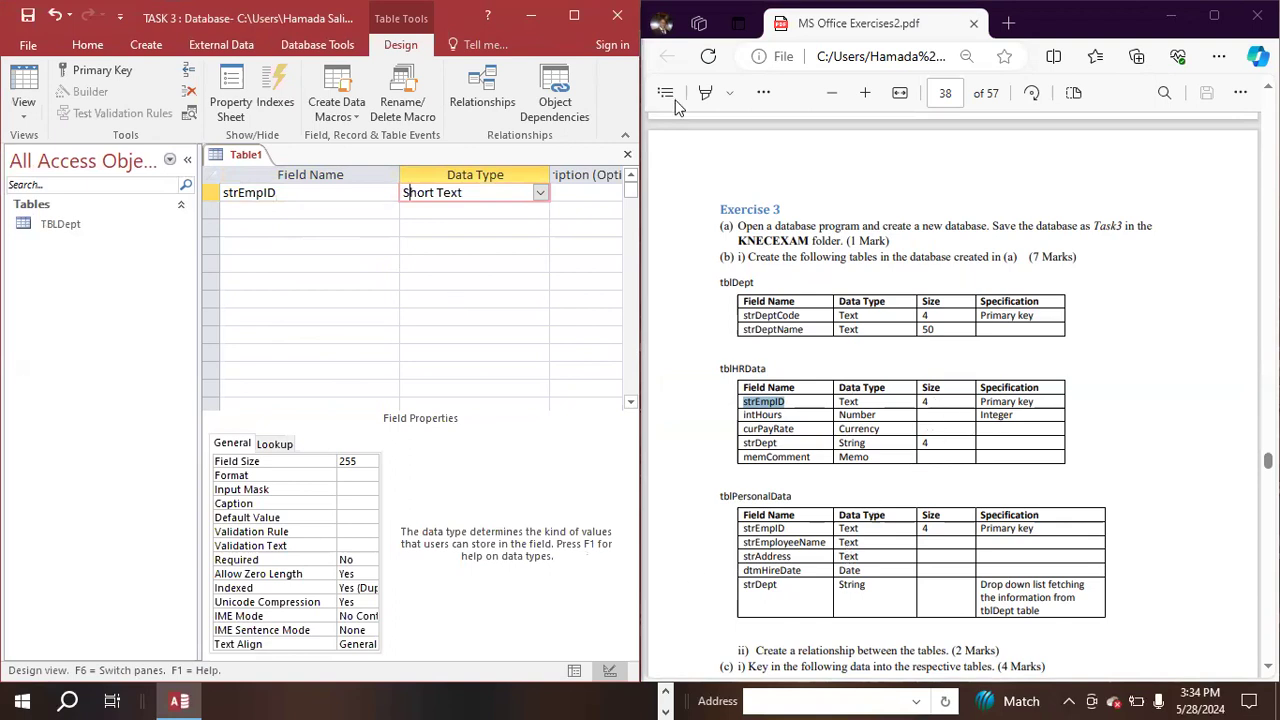
- Set the field size of strEmpID to 4
{"action": "key", "text": "super+Up"}
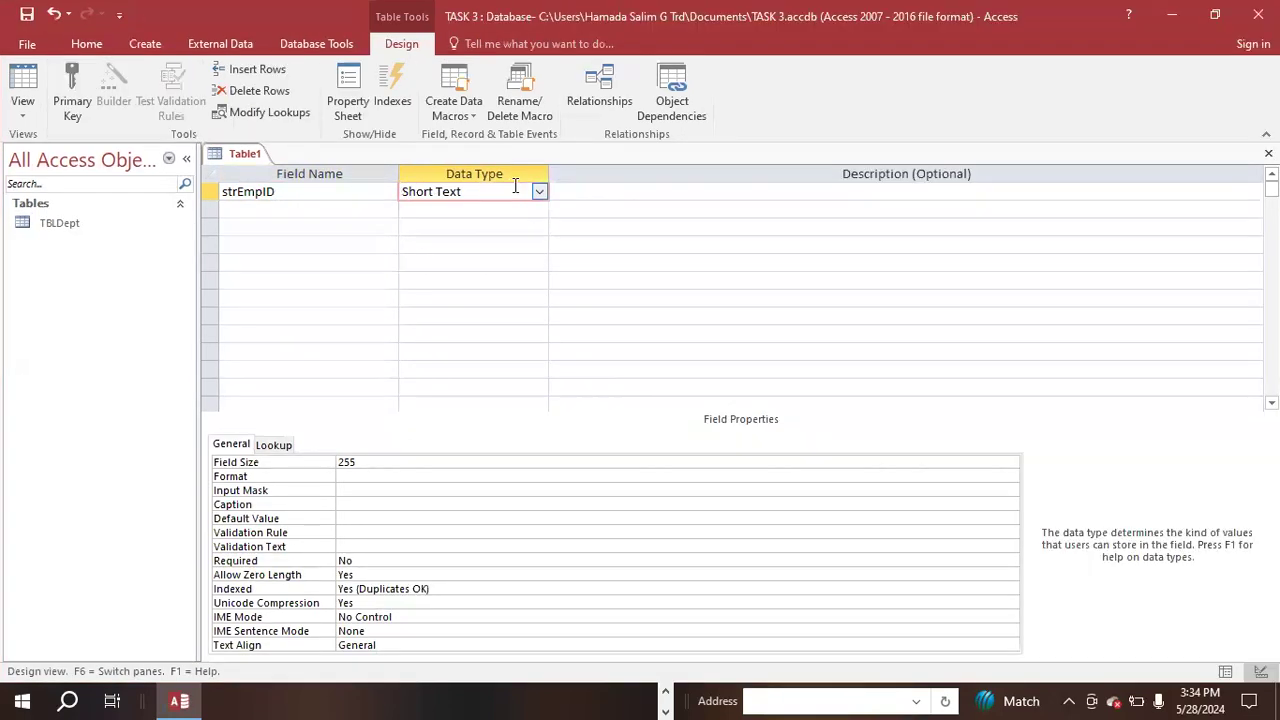
{"action": "double_click", "coordinate": [367, 460]}
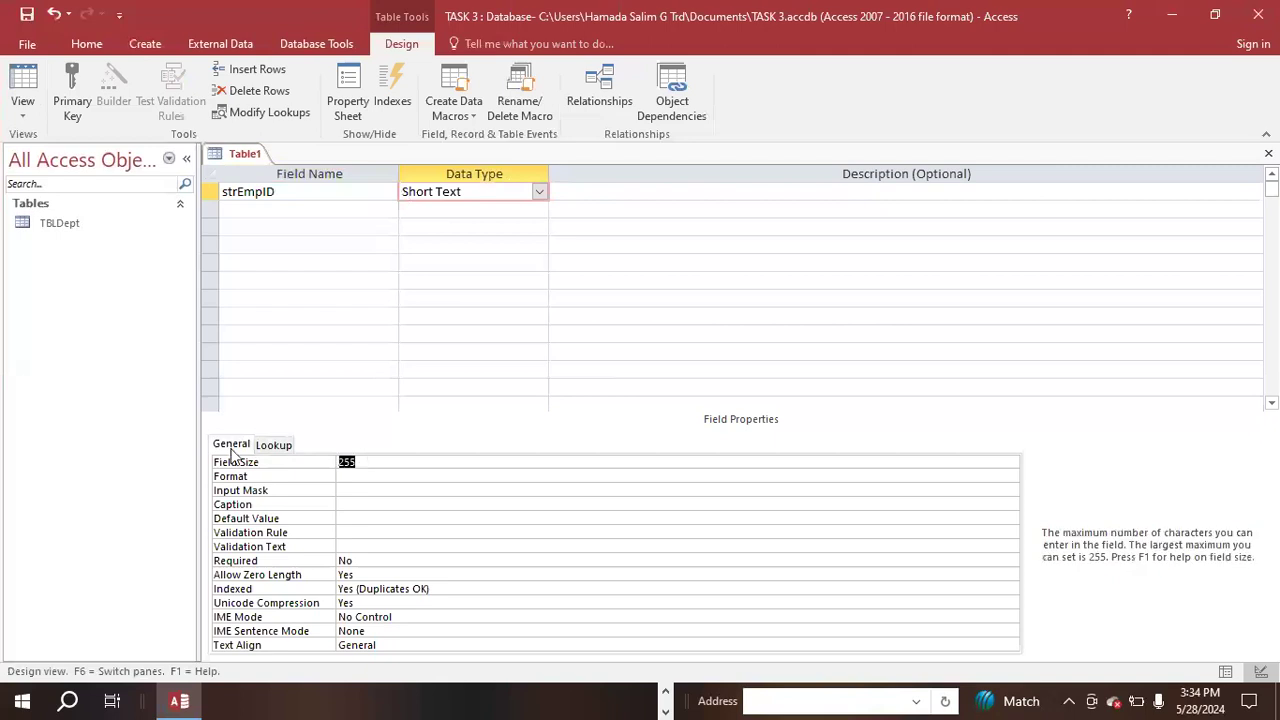
{"action": "key", "text": "Delete"}
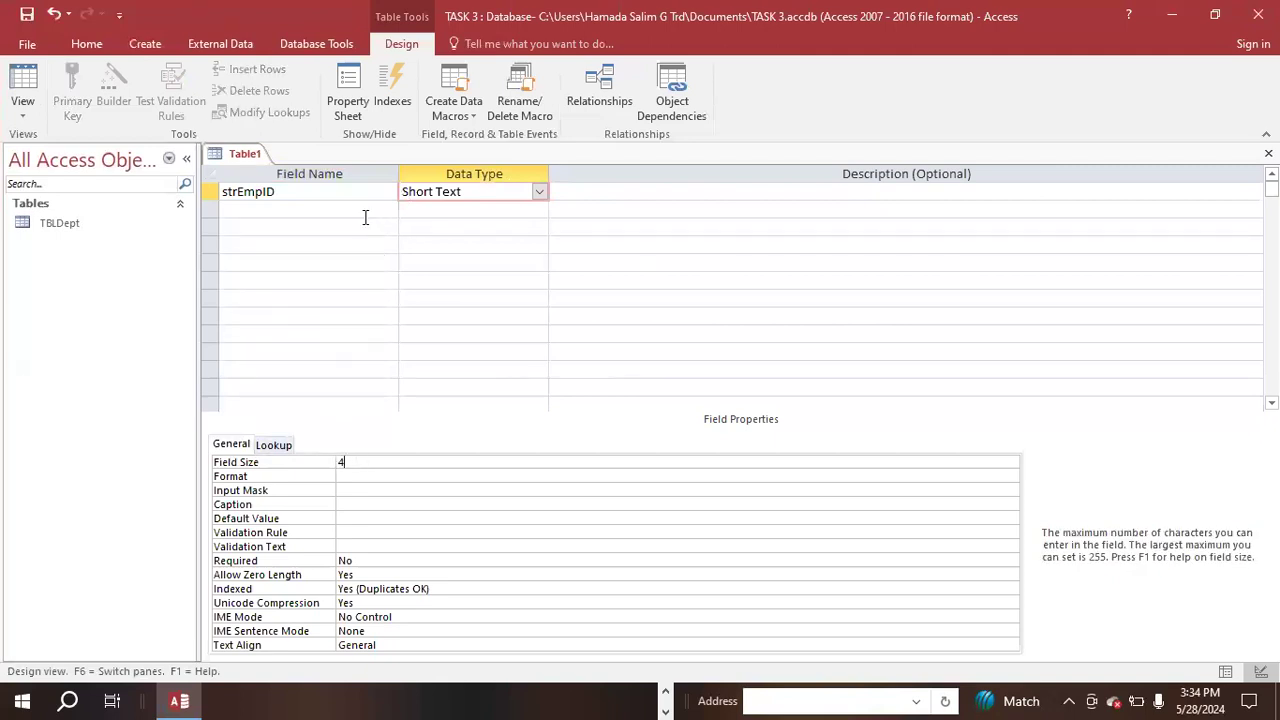
{"action": "key", "text": "super+Left"}
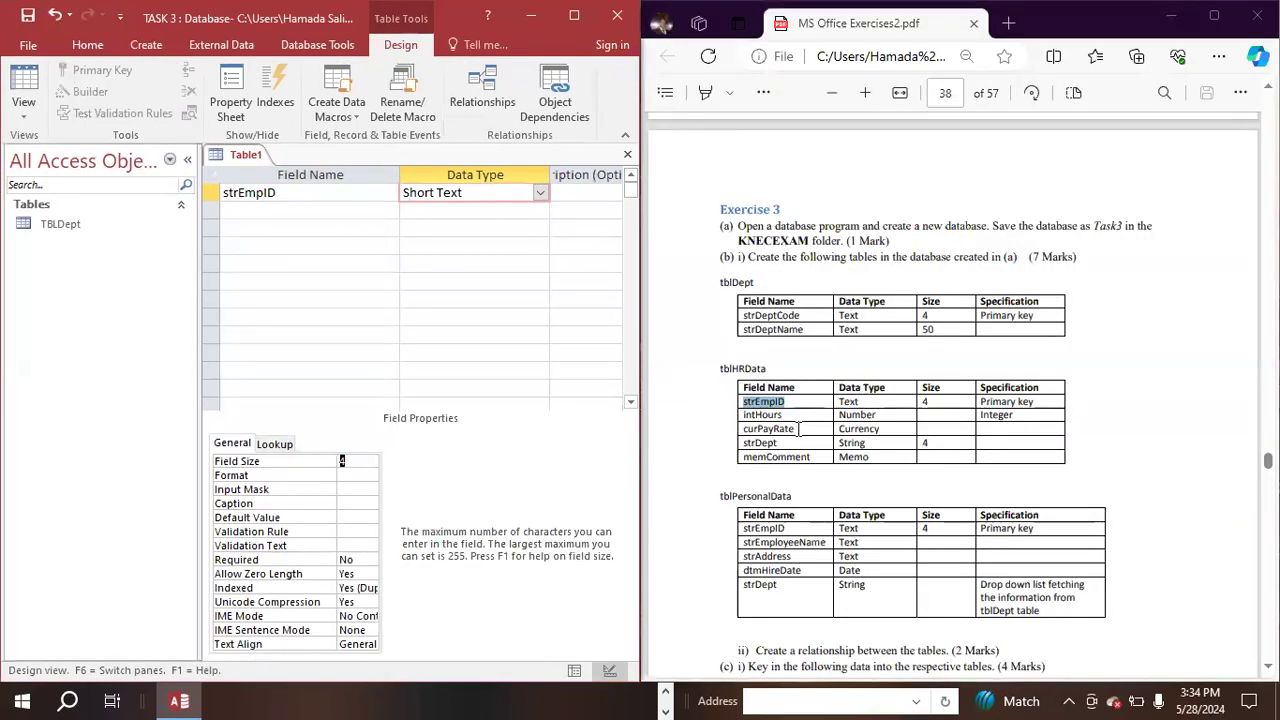
- Add a second field, intHours, copied from the PDF's tblHRData specification, directly below strEmpID
{"action": "left_click_drag", "start_coordinate": [790, 415], "coordinate": [741, 430]}
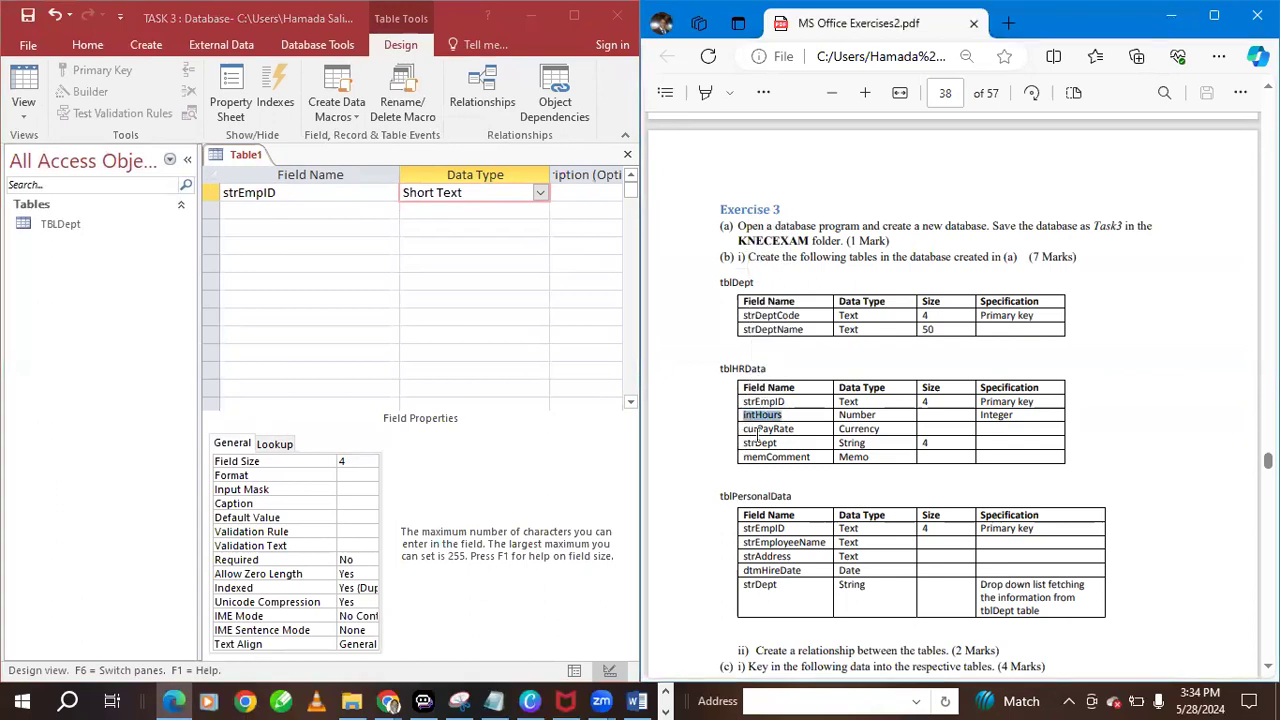
{"action": "left_click", "coordinate": [245, 206]}
{"action": "left_click", "coordinate": [238, 244]}
{"action": "key", "text": "ctrl+v"}
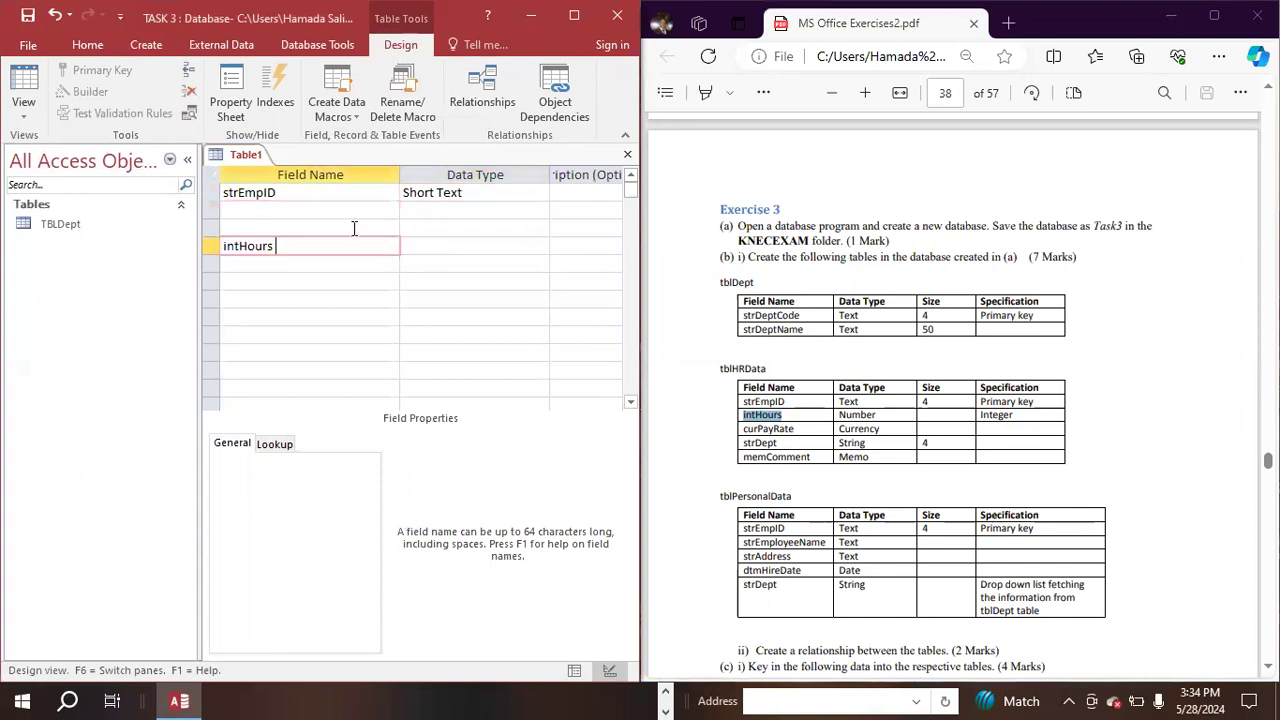
{"action": "key", "text": "BackSpace"}
{"action": "key", "text": "BackSpace"}
{"action": "key", "text": "BackSpace"}
{"action": "key", "text": "BackSpace"}
{"action": "key", "text": "BackSpace"}
{"action": "key", "text": "BackSpace"}
{"action": "key", "text": "BackSpace"}
{"action": "key", "text": "BackSpace"}
{"action": "key", "text": "BackSpace"}
{"action": "left_click", "coordinate": [275, 207]}
{"action": "right_click", "coordinate": [262, 213]}
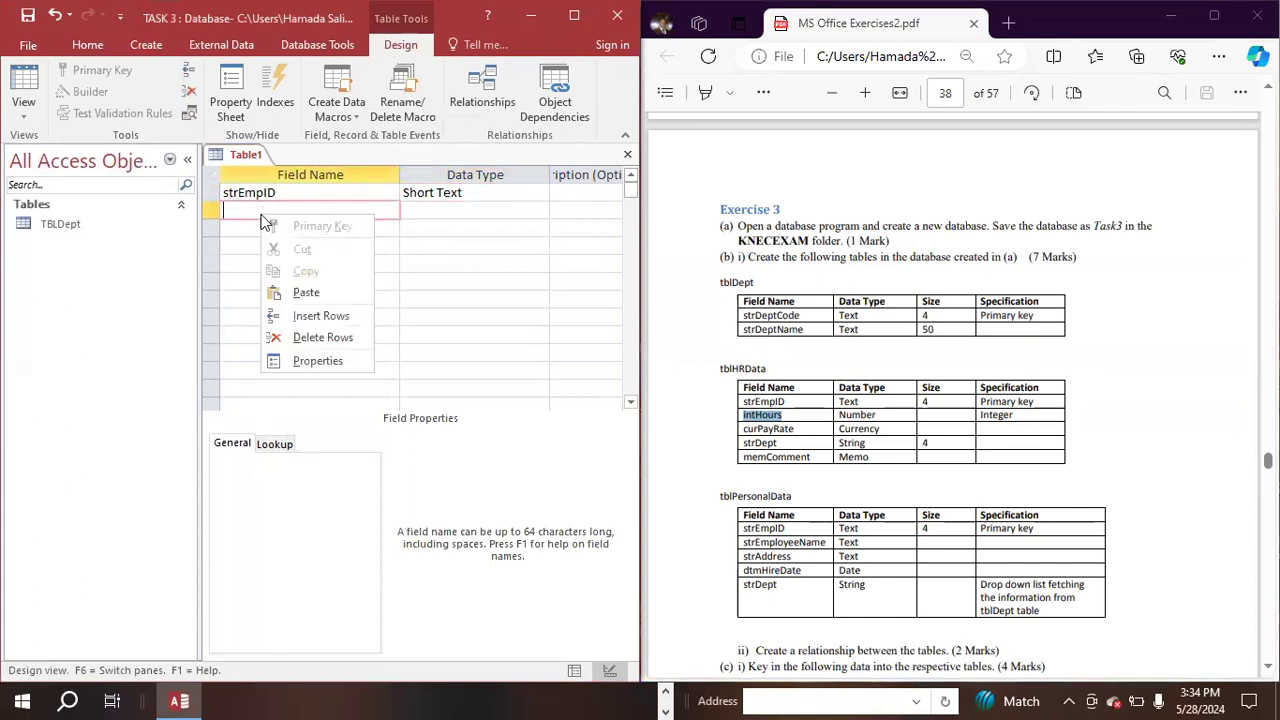
{"action": "left_click", "coordinate": [305, 292]}
- Set the data type of intHours to Number
{"action": "left_click", "coordinate": [434, 210]}
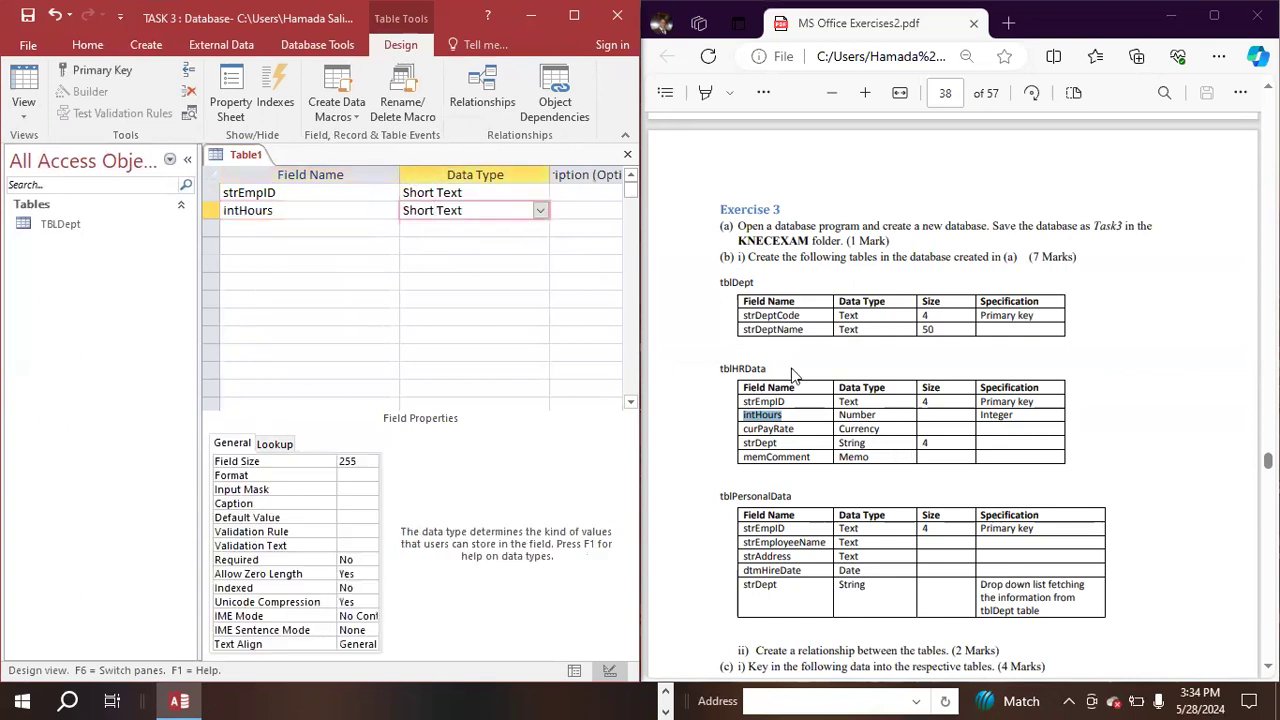
{"action": "left_click", "coordinate": [541, 212]}
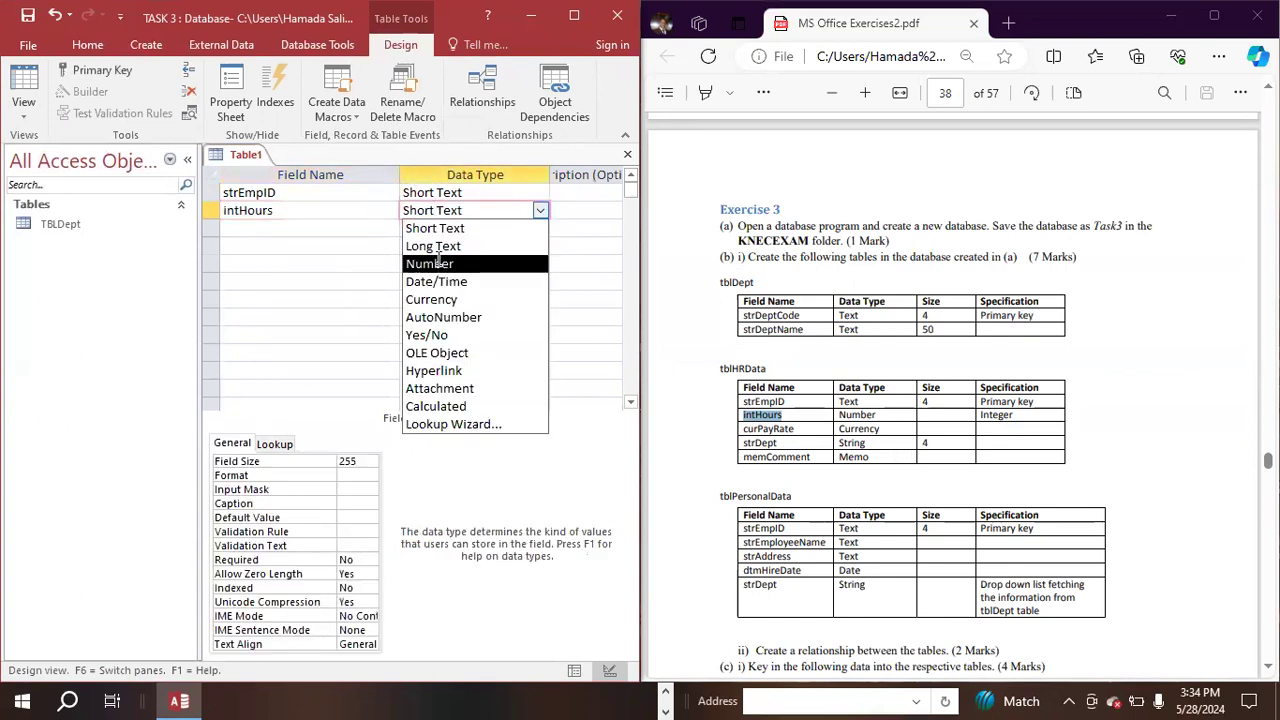
{"action": "left_click", "coordinate": [440, 262]}
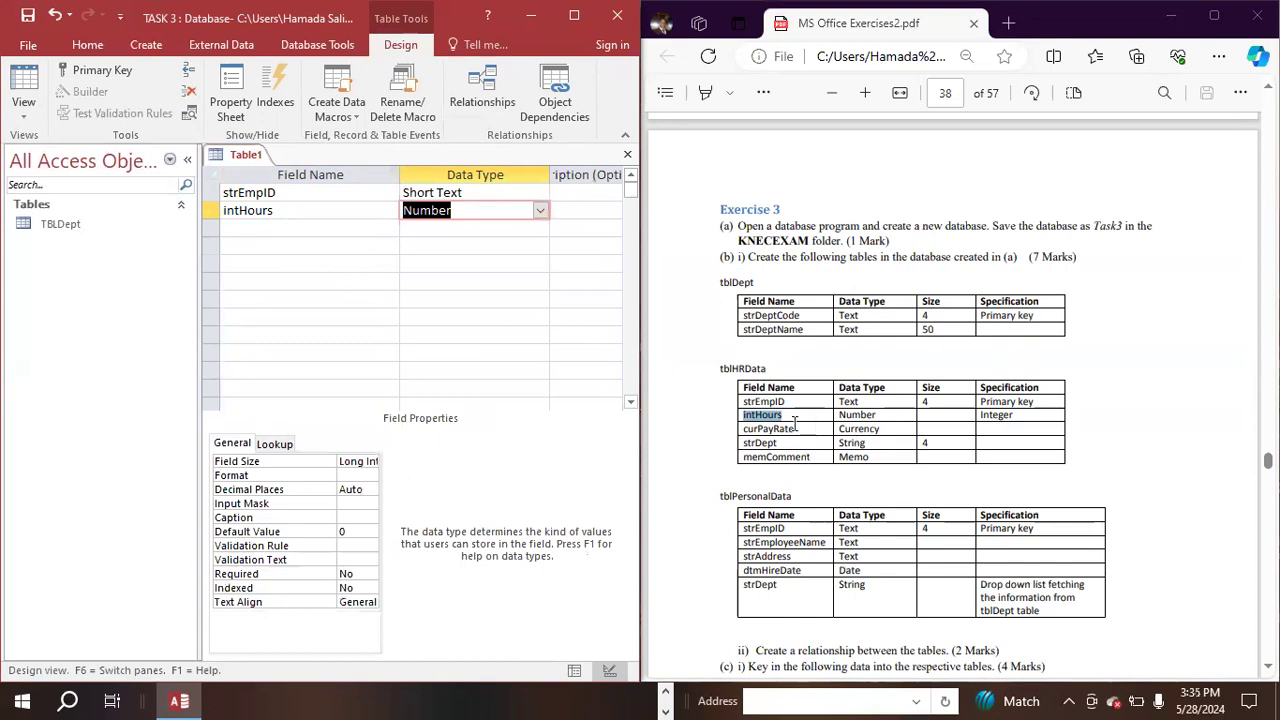
- Add a third field, curPayRate, copied from the PDF's tblHRData specification, with the Currency data type
{"action": "left_click_drag", "start_coordinate": [800, 428], "coordinate": [691, 429]}
{"action": "key", "text": "super+c"}
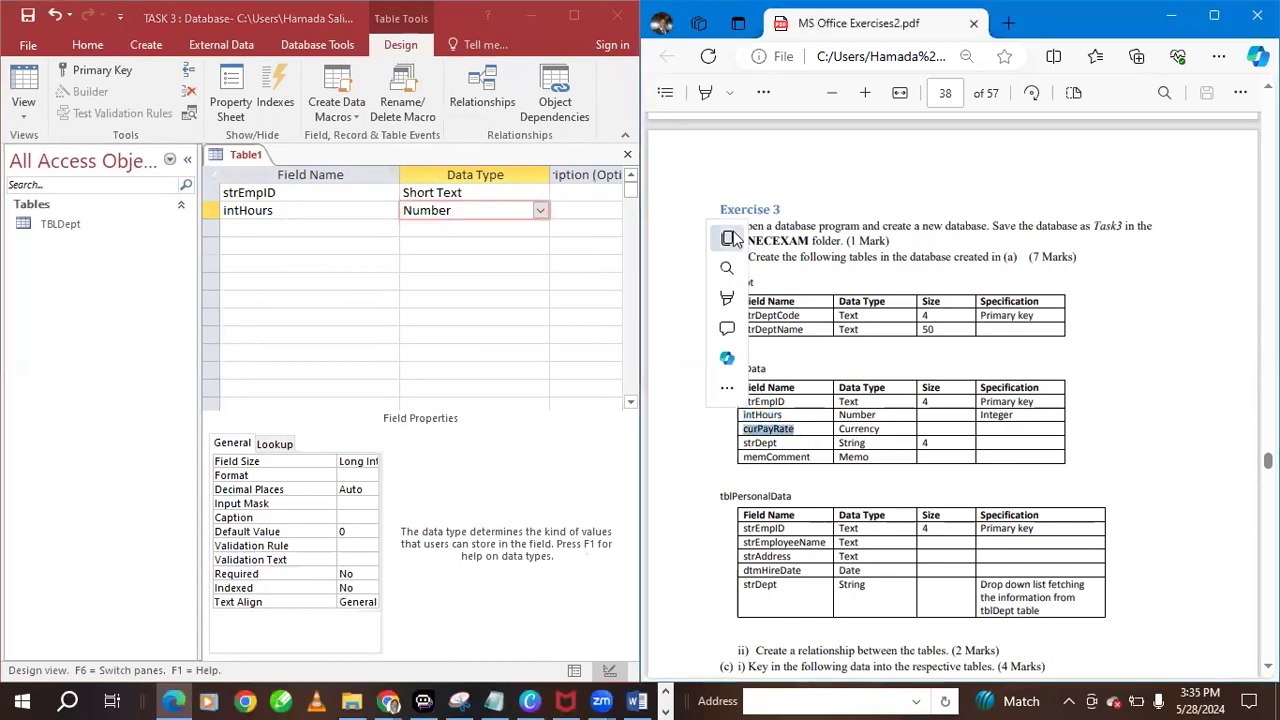
{"action": "left_click", "coordinate": [288, 229]}
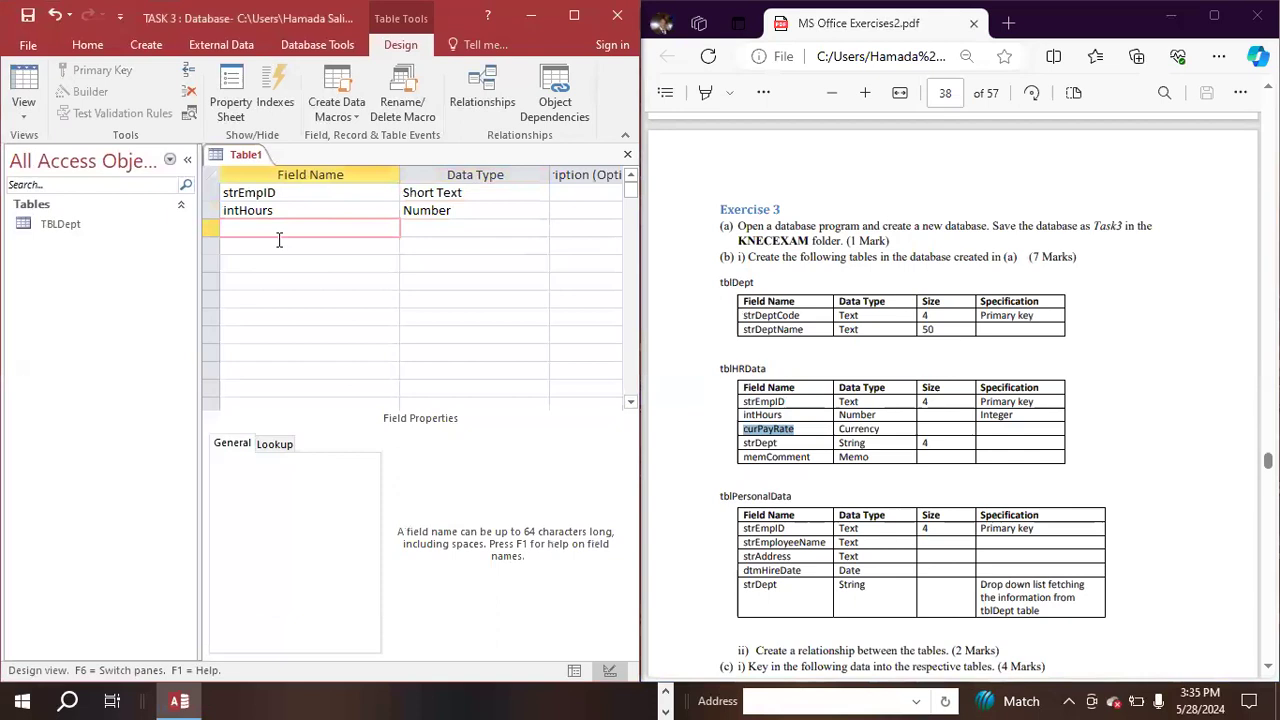
{"action": "right_click", "coordinate": [279, 231]}
{"action": "left_click", "coordinate": [296, 309]}
{"action": "left_click", "coordinate": [466, 232]}
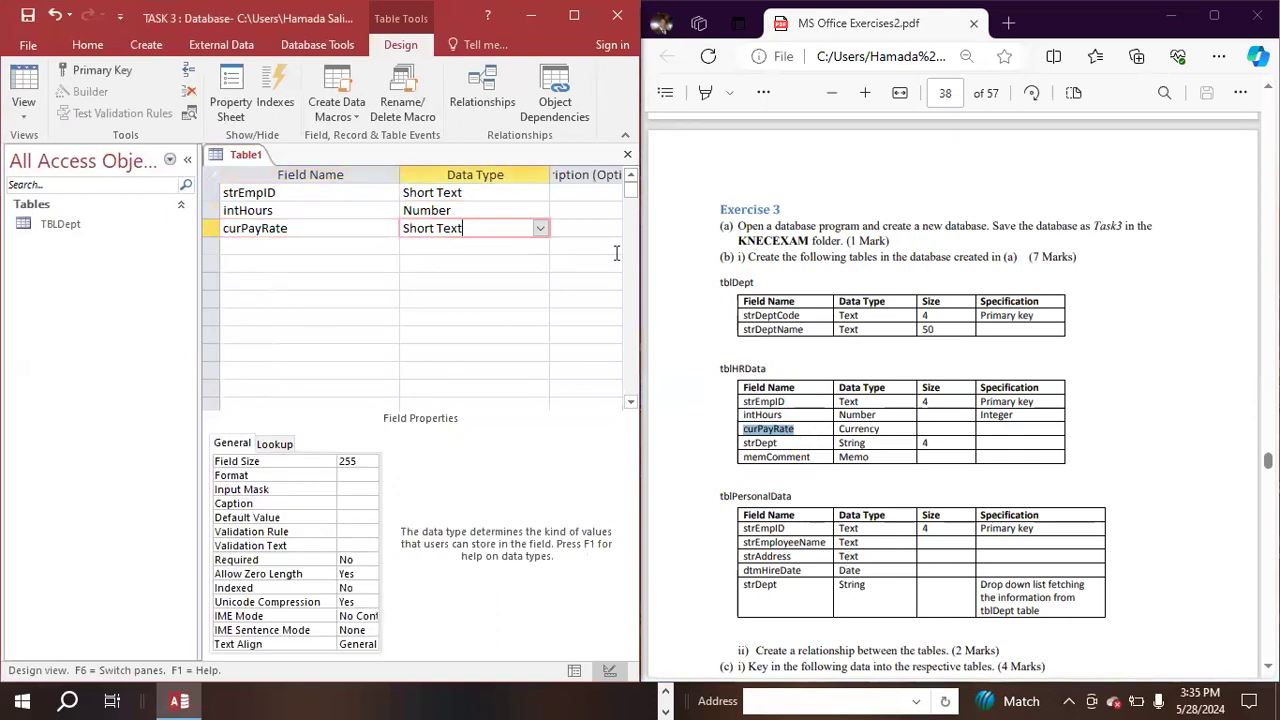
{"action": "left_click", "coordinate": [539, 229]}
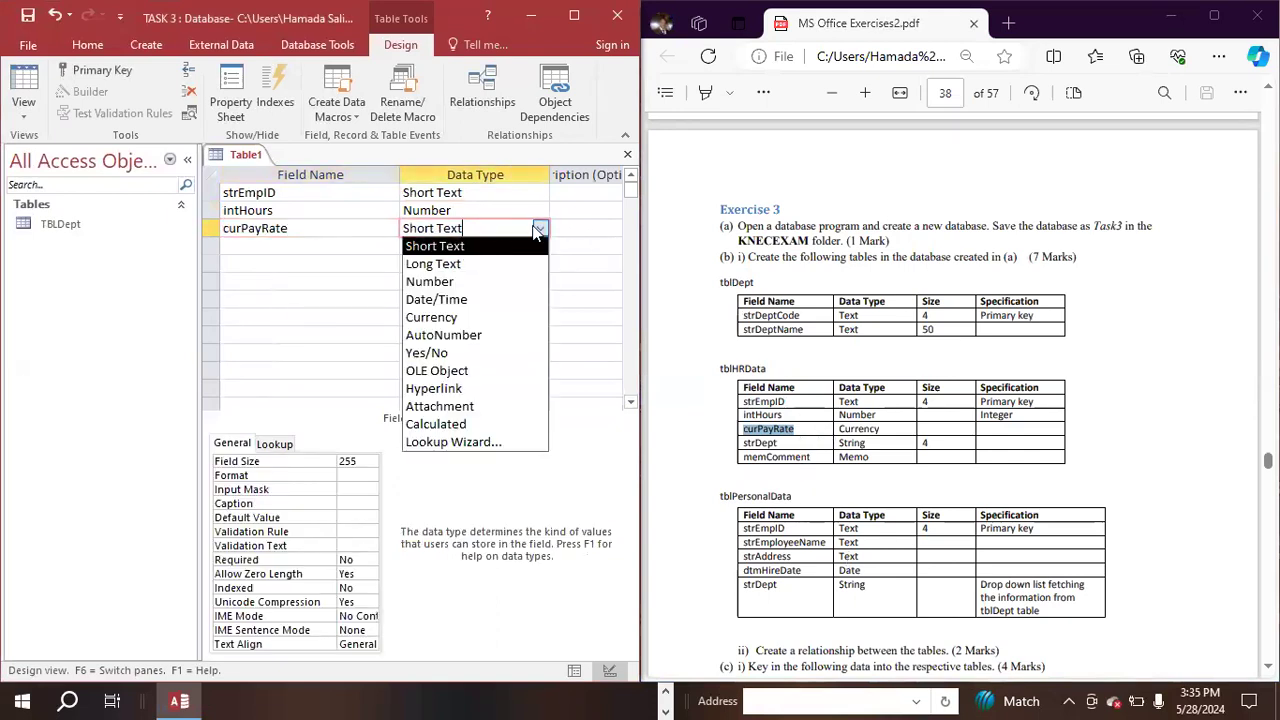
{"action": "left_click", "coordinate": [435, 318]}
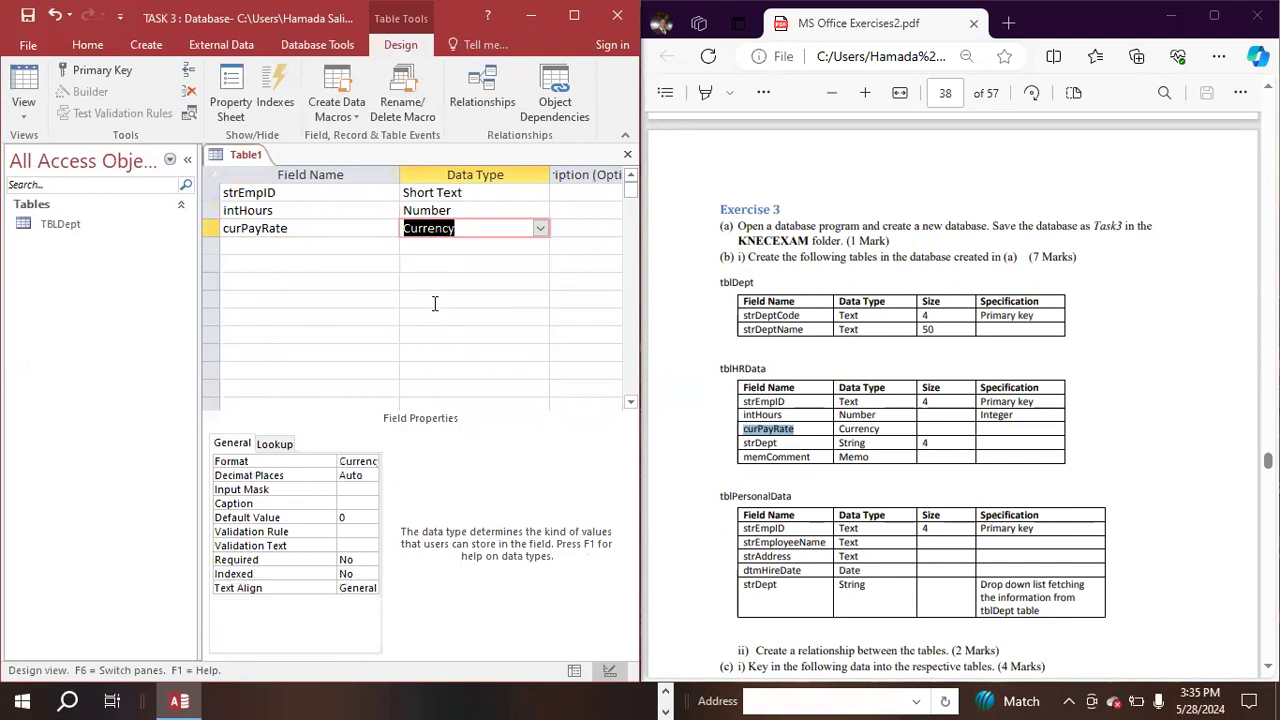
- Add a fourth field, strDept, copied from the PDF's tblHRData specification, with the Short Text data type
{"action": "left_click", "coordinate": [266, 248]}
{"action": "left_click", "coordinate": [790, 447]}
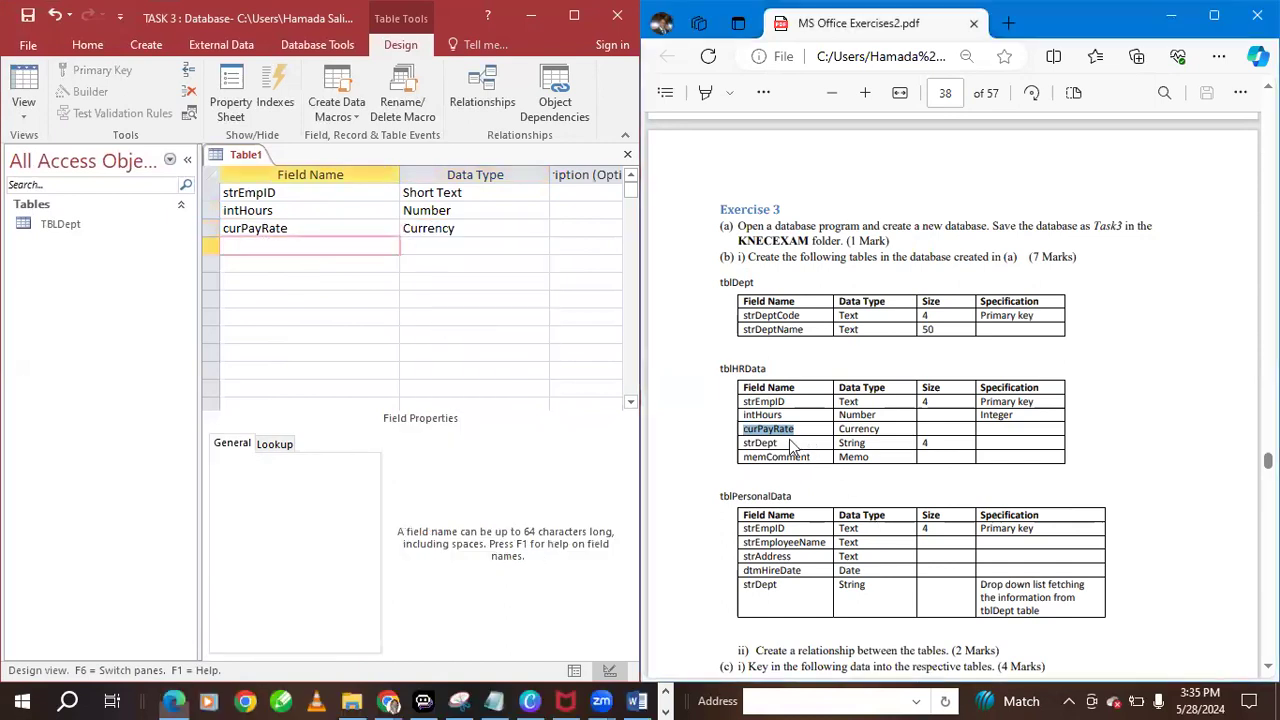
{"action": "left_click_drag", "start_coordinate": [781, 447], "coordinate": [722, 442]}
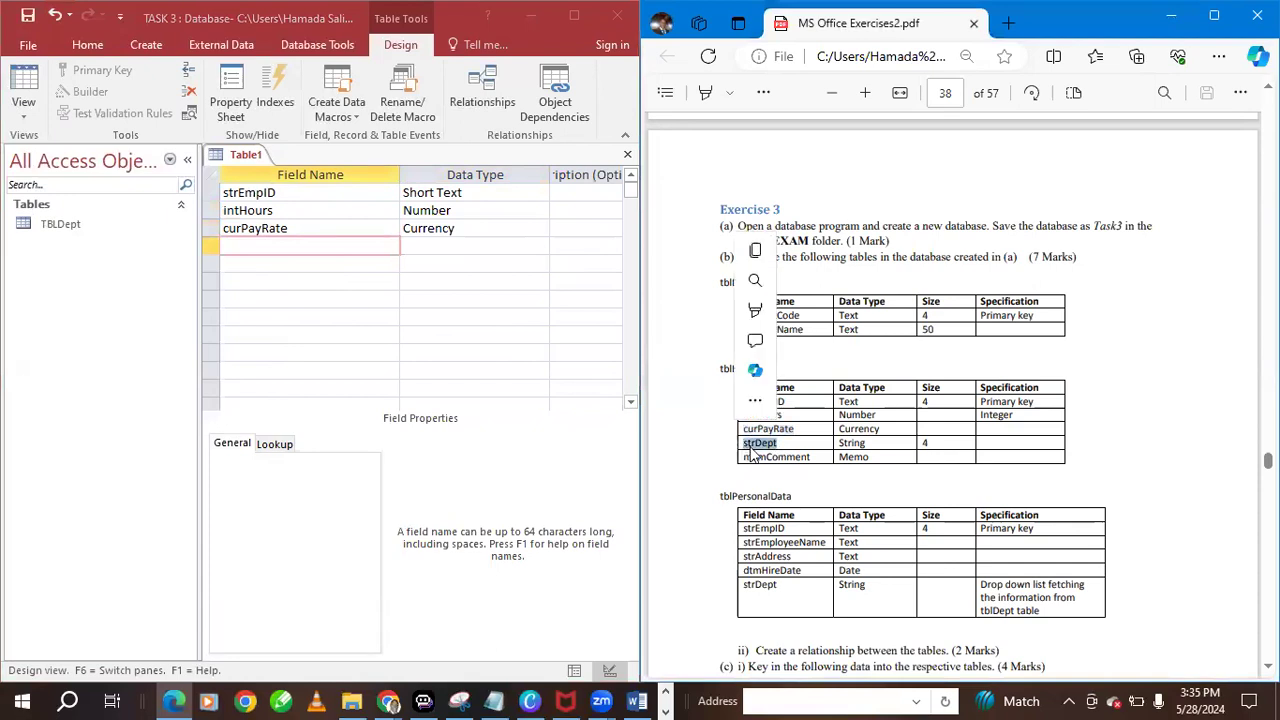
{"action": "right_click", "coordinate": [733, 447]}
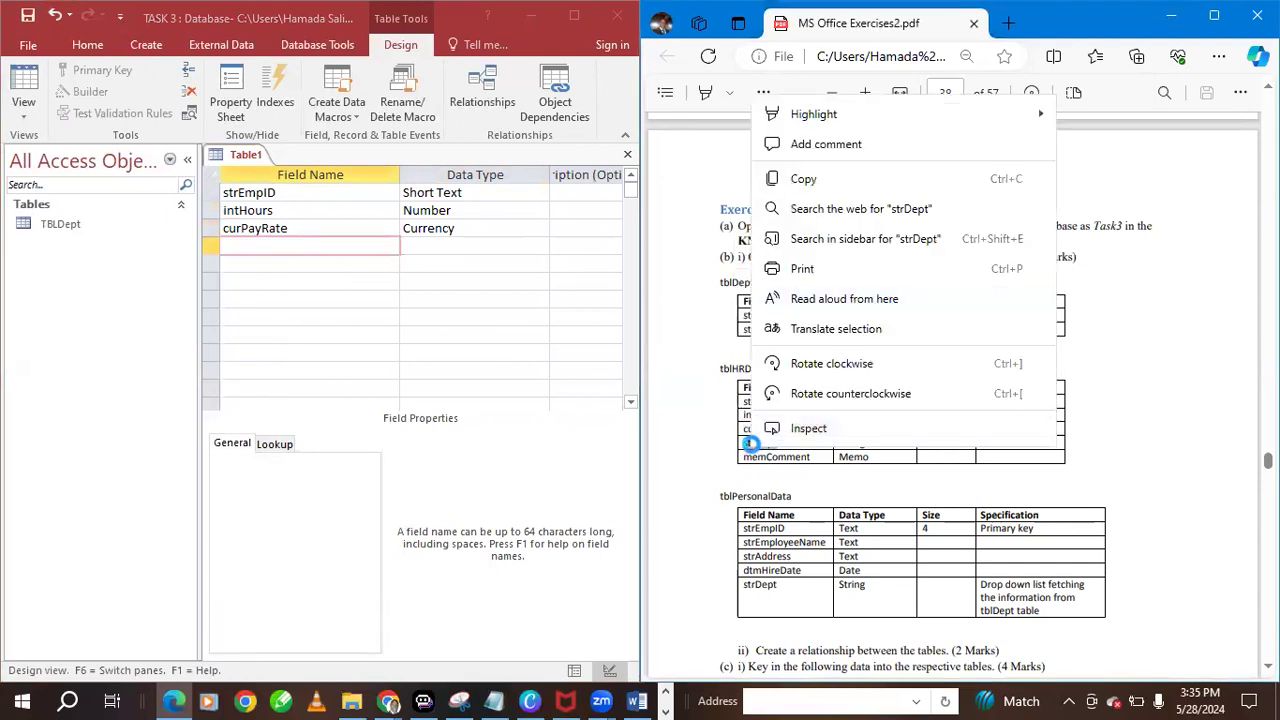
{"action": "left_click", "coordinate": [752, 447]}
{"action": "left_click_drag", "start_coordinate": [781, 447], "coordinate": [738, 447]}
{"action": "key", "text": "super+c"}
{"action": "right_click", "coordinate": [750, 242]}
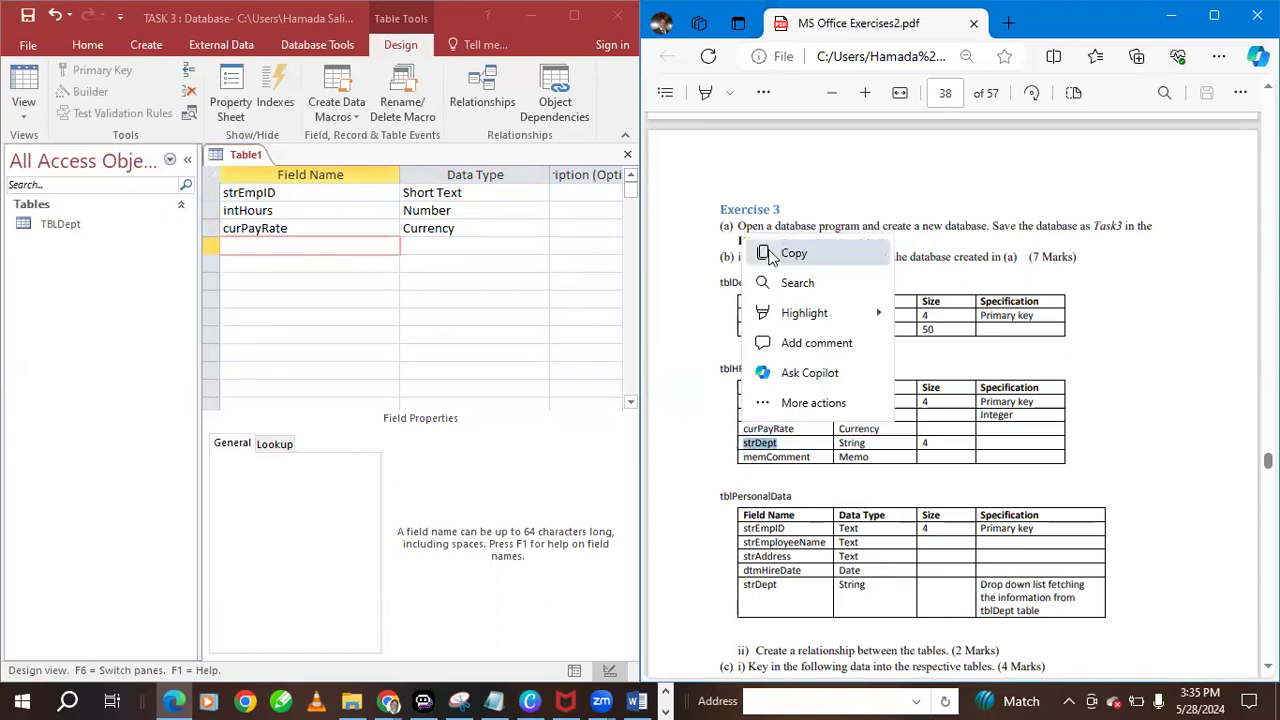
{"action": "left_click", "coordinate": [793, 253]}
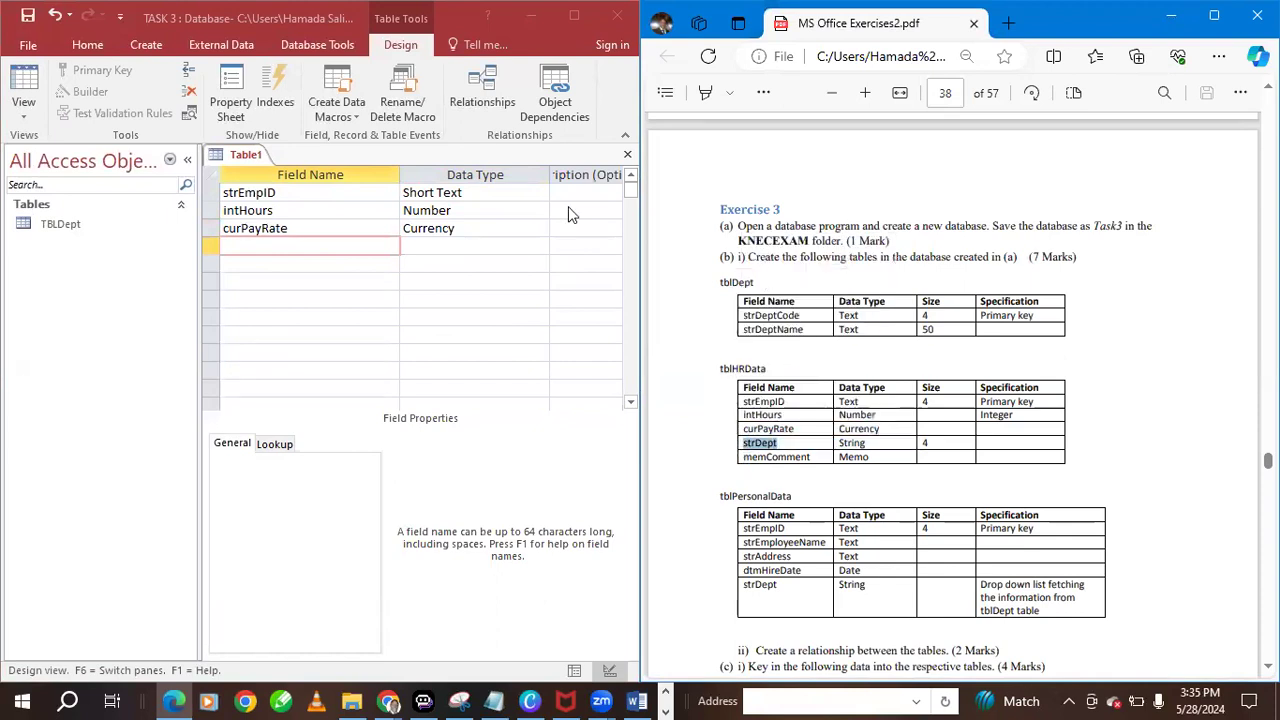
{"action": "right_click", "coordinate": [296, 244]}
{"action": "left_click", "coordinate": [343, 322]}
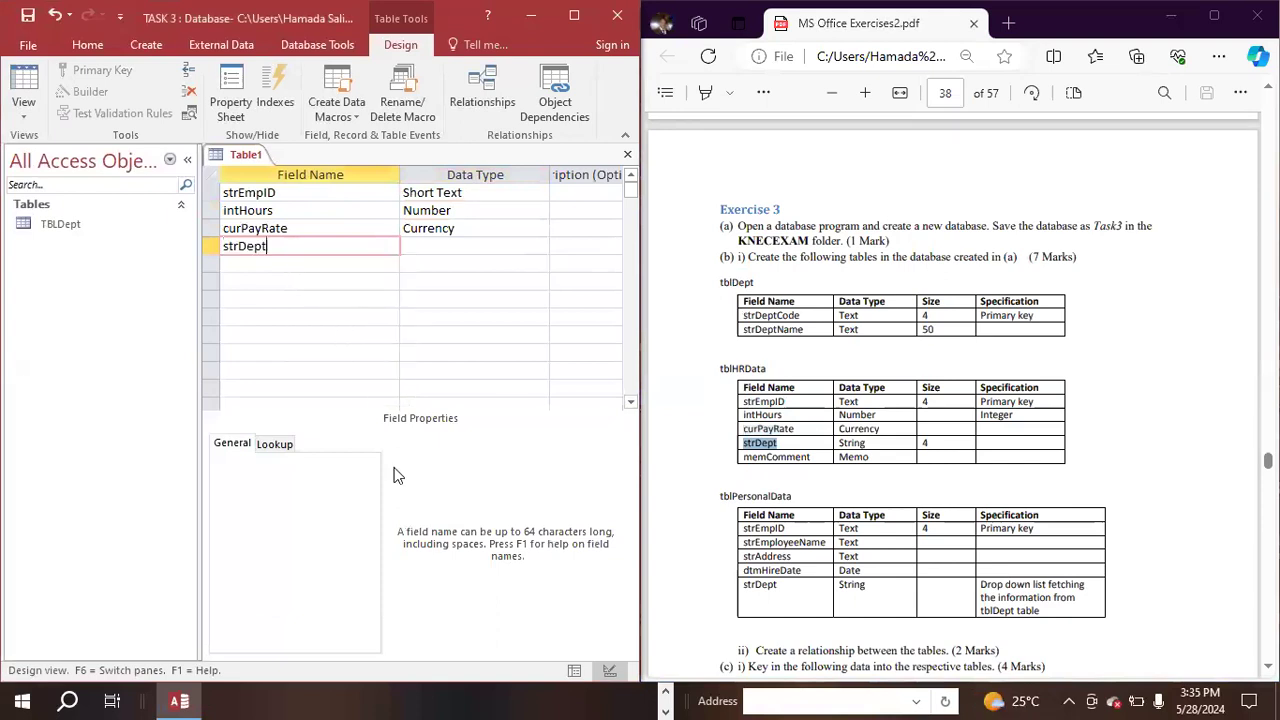
{"action": "left_click", "coordinate": [415, 250]}
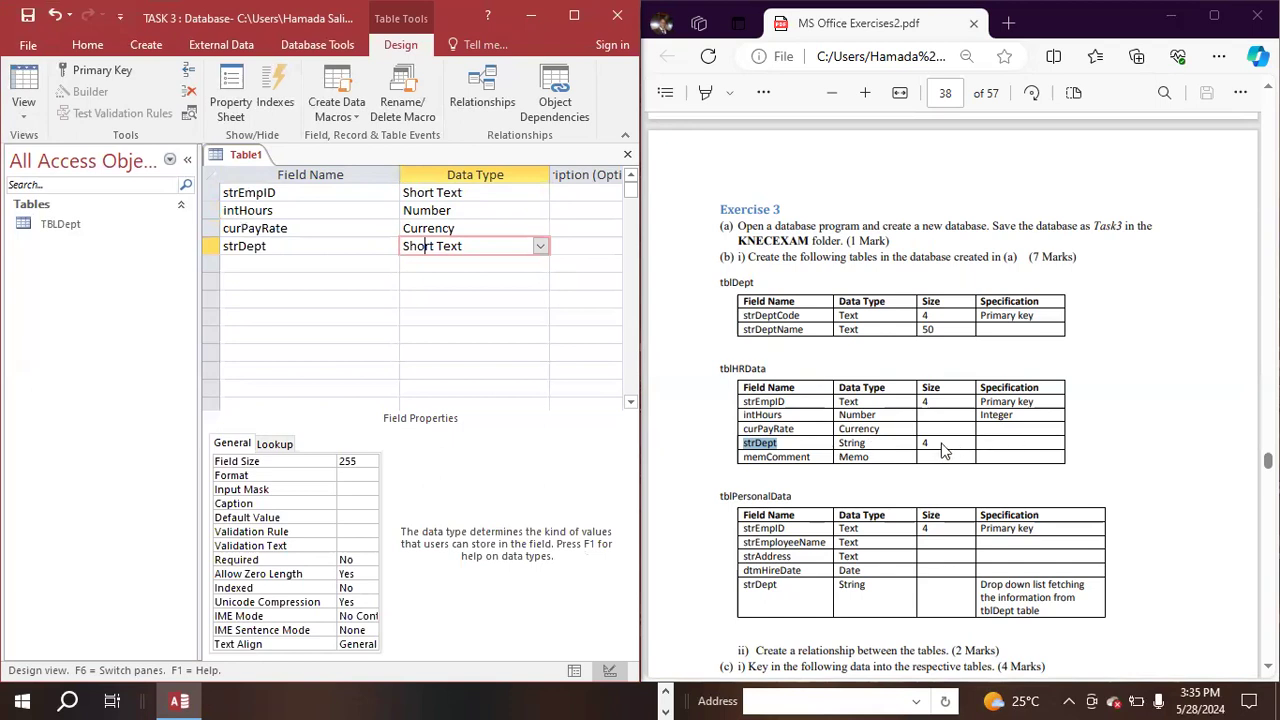
- Set the field size of strDept to 4
{"action": "left_click", "coordinate": [464, 246]}
{"action": "key", "text": "super+Up"}
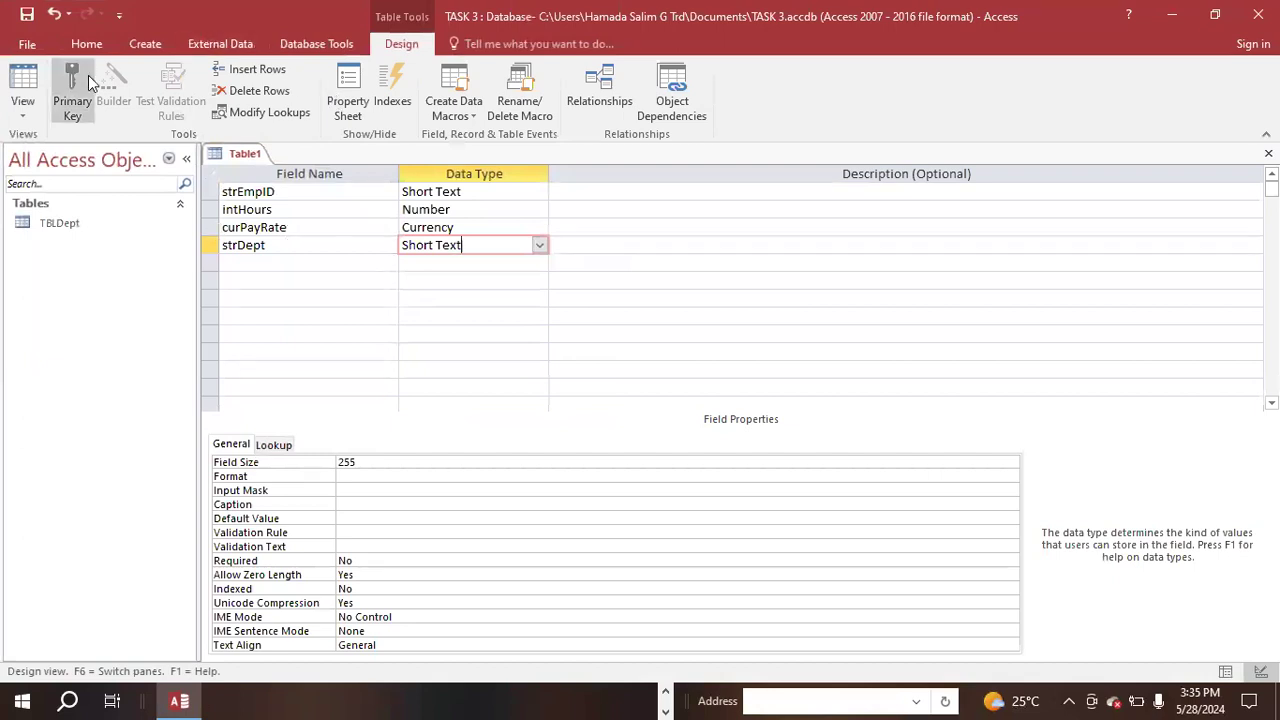
{"action": "double_click", "coordinate": [366, 462]}
{"action": "key", "text": "BackSpace"}
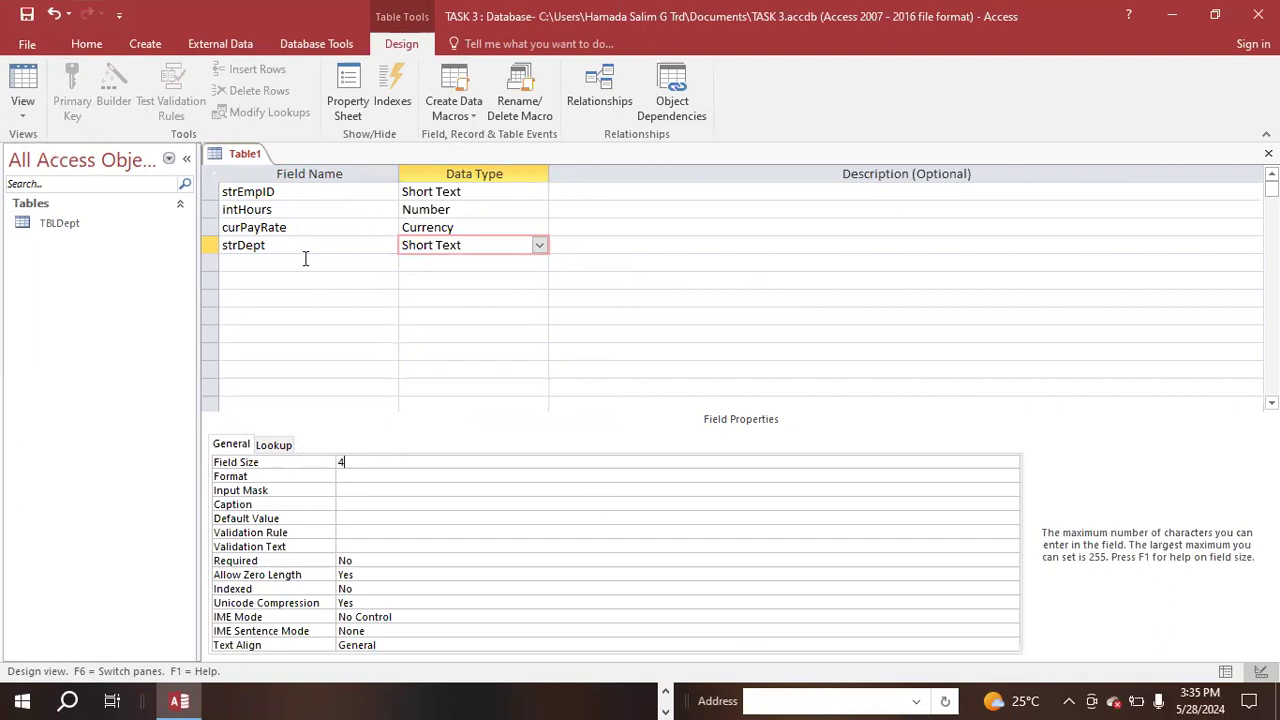
{"action": "key", "text": "super+Left"}
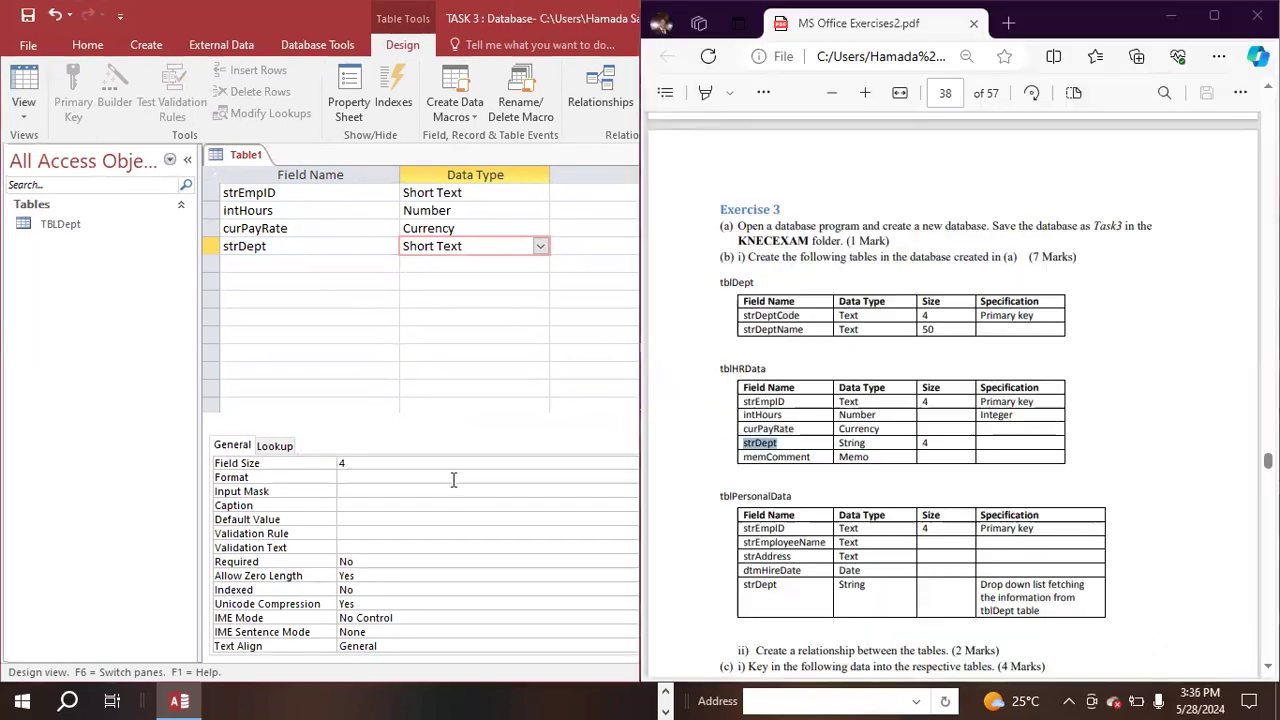
- Make strEmpID the primary key and save the table under its default name while switching to Datasheet view
{"action": "left_click", "coordinate": [464, 192]}
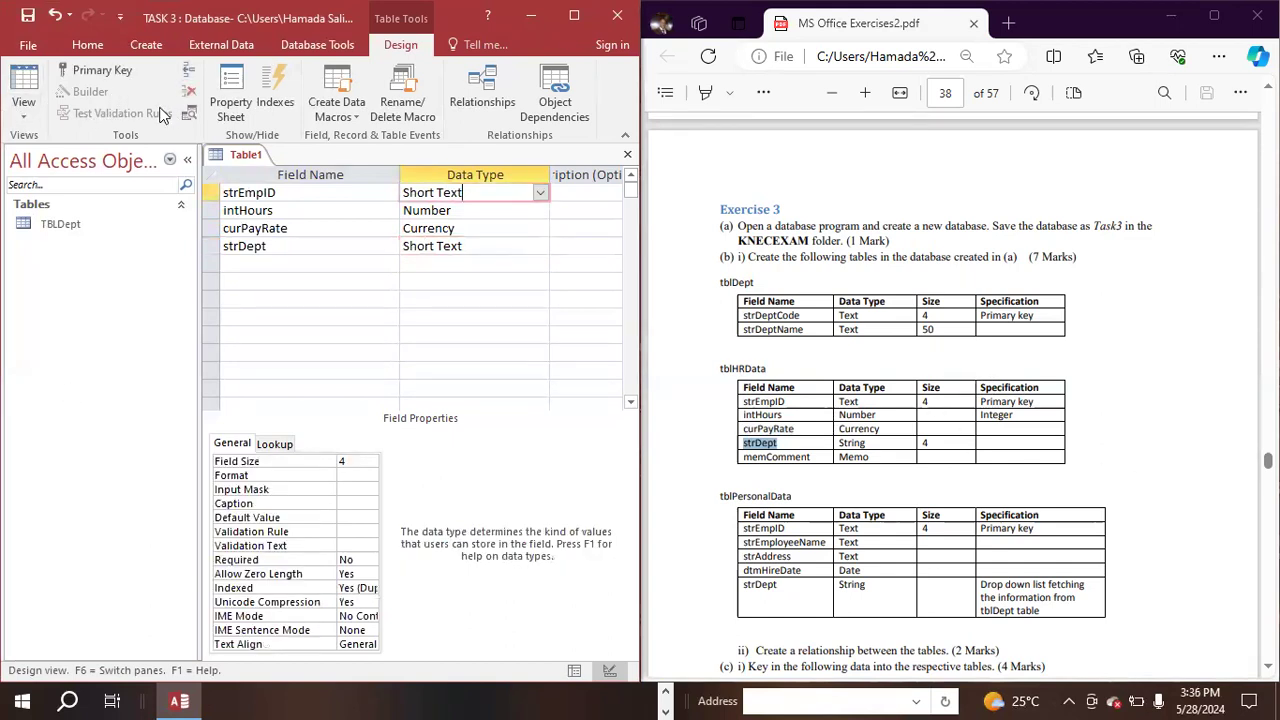
{"action": "left_click", "coordinate": [96, 72]}
{"action": "left_click", "coordinate": [12, 108]}
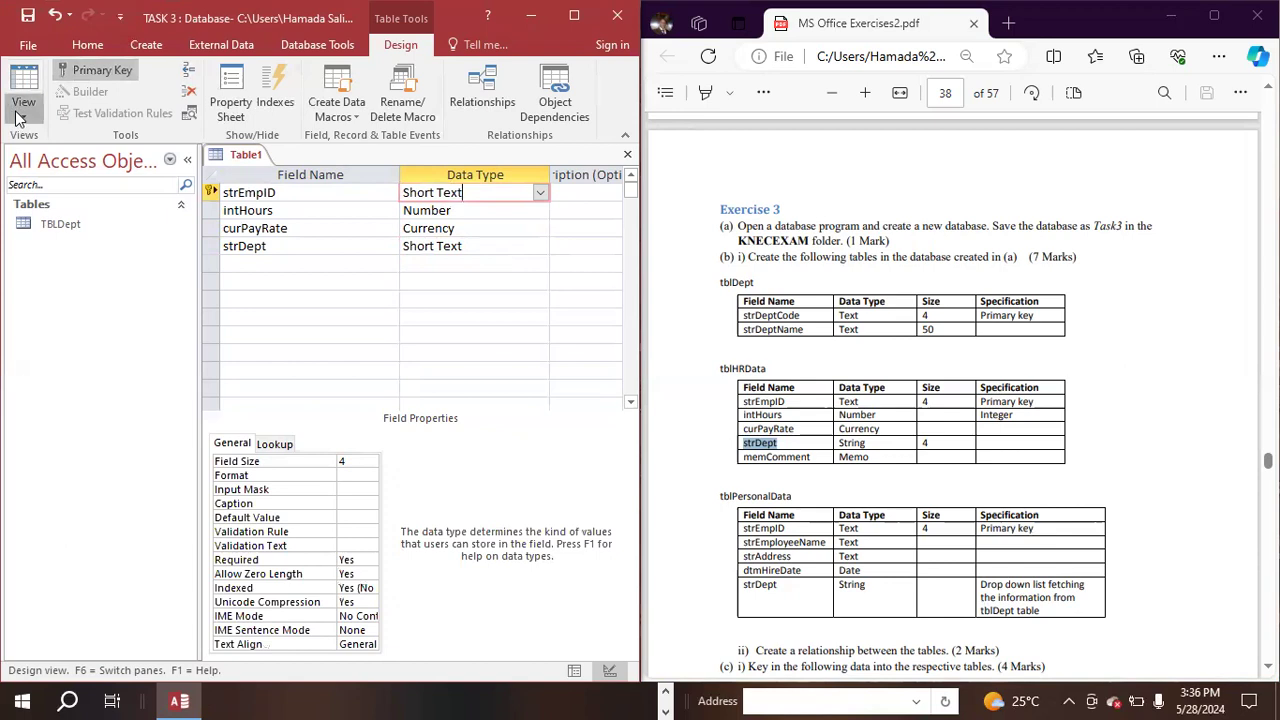
{"action": "left_click", "coordinate": [82, 145]}
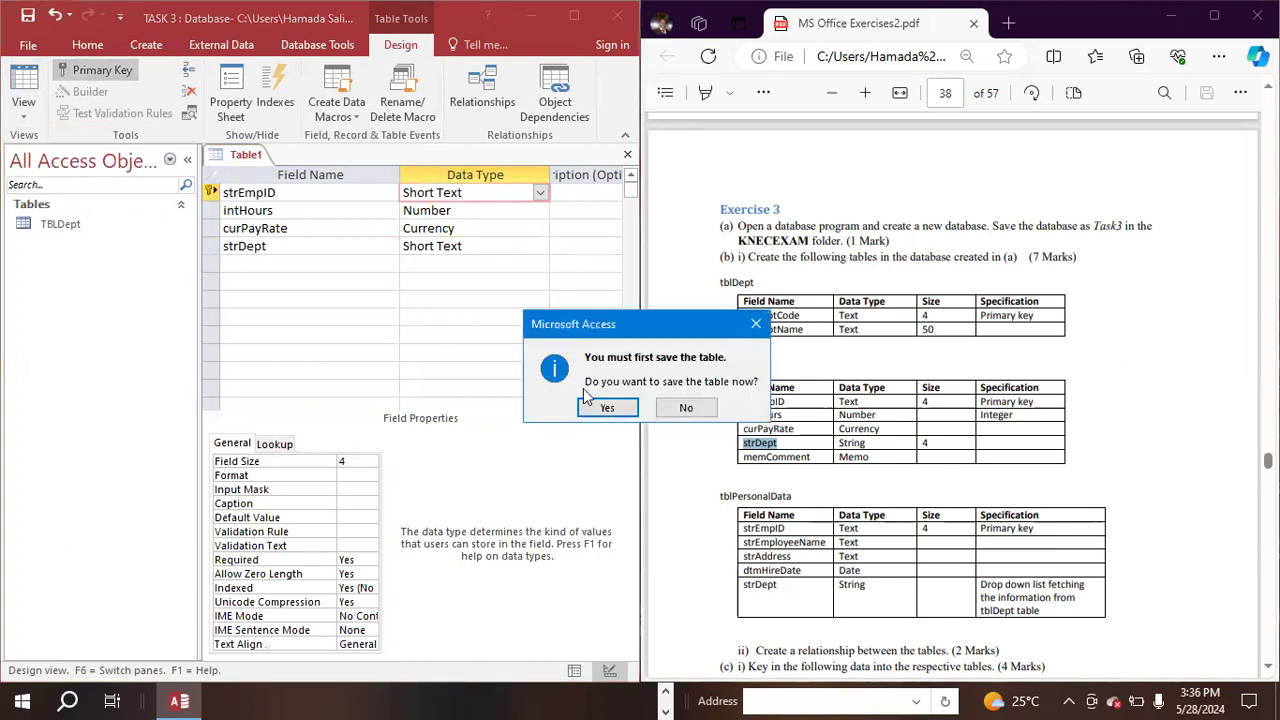
{"action": "left_click", "coordinate": [607, 406]}
{"action": "left_click", "coordinate": [302, 284]}
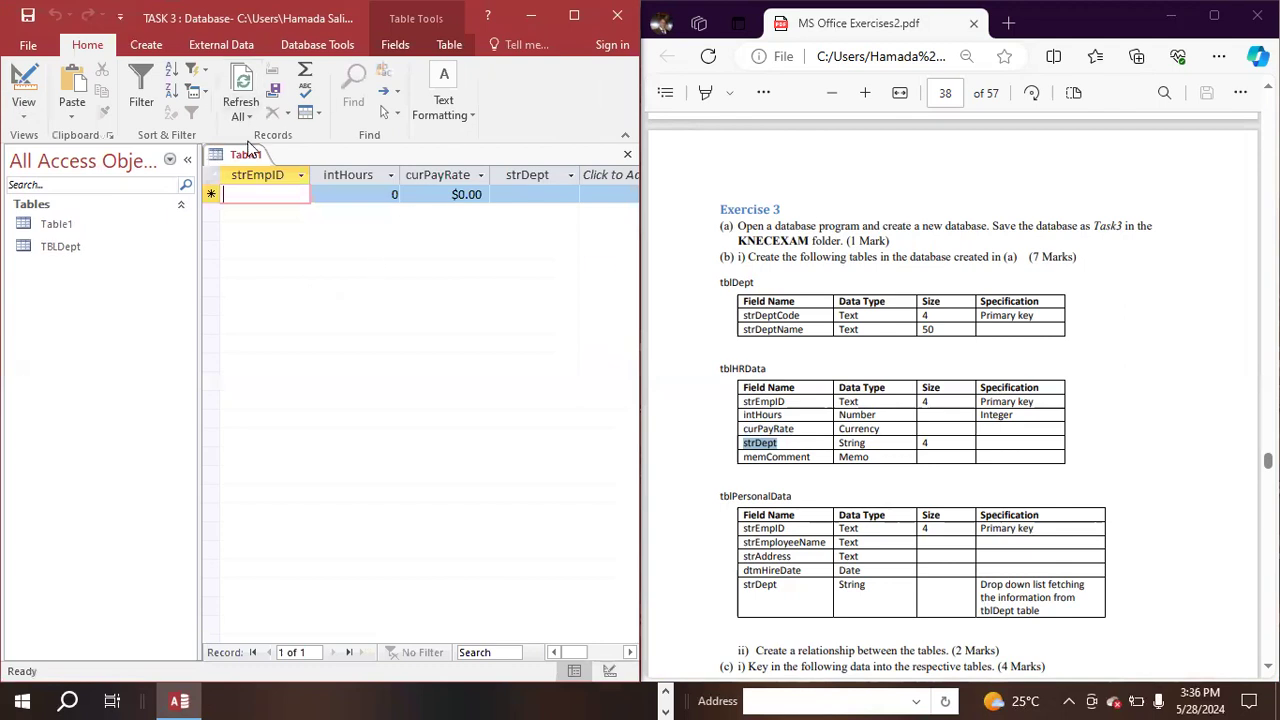
- Close the saved table and rename it tblHRData, copying the name from the PDF
{"action": "right_click", "coordinate": [243, 155]}
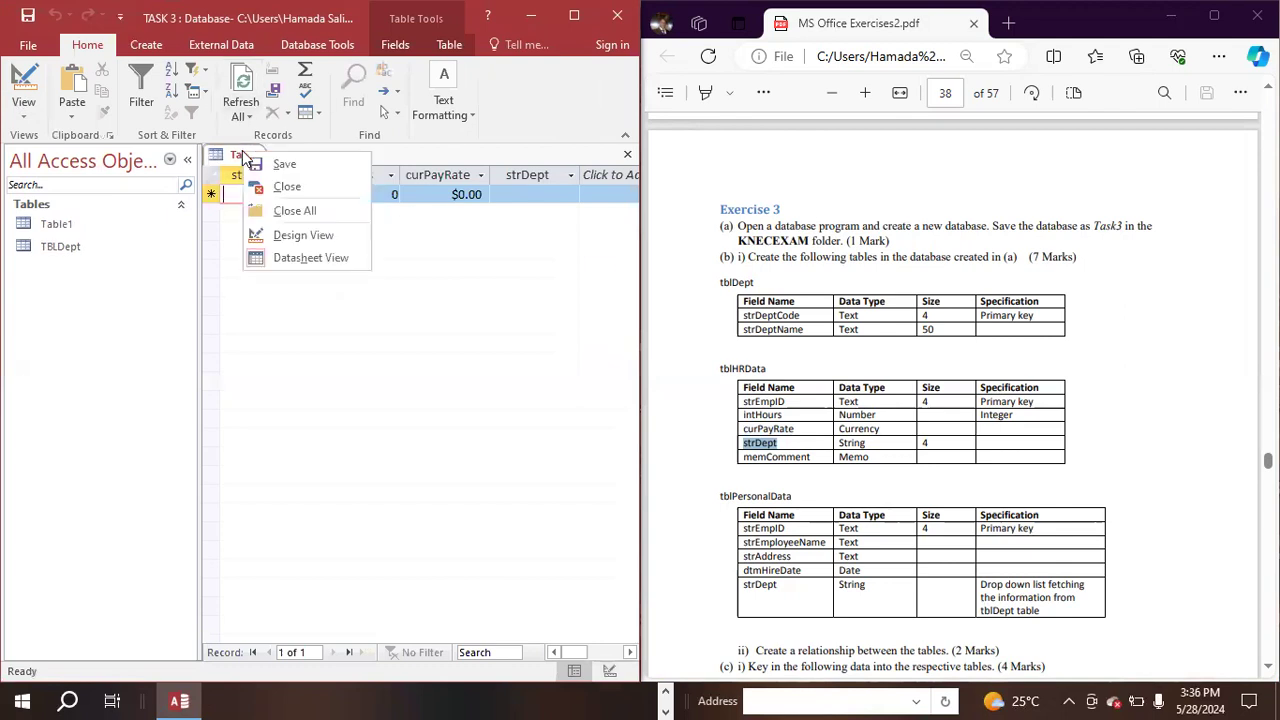
{"action": "left_click", "coordinate": [290, 188]}
{"action": "left_click", "coordinate": [764, 370]}
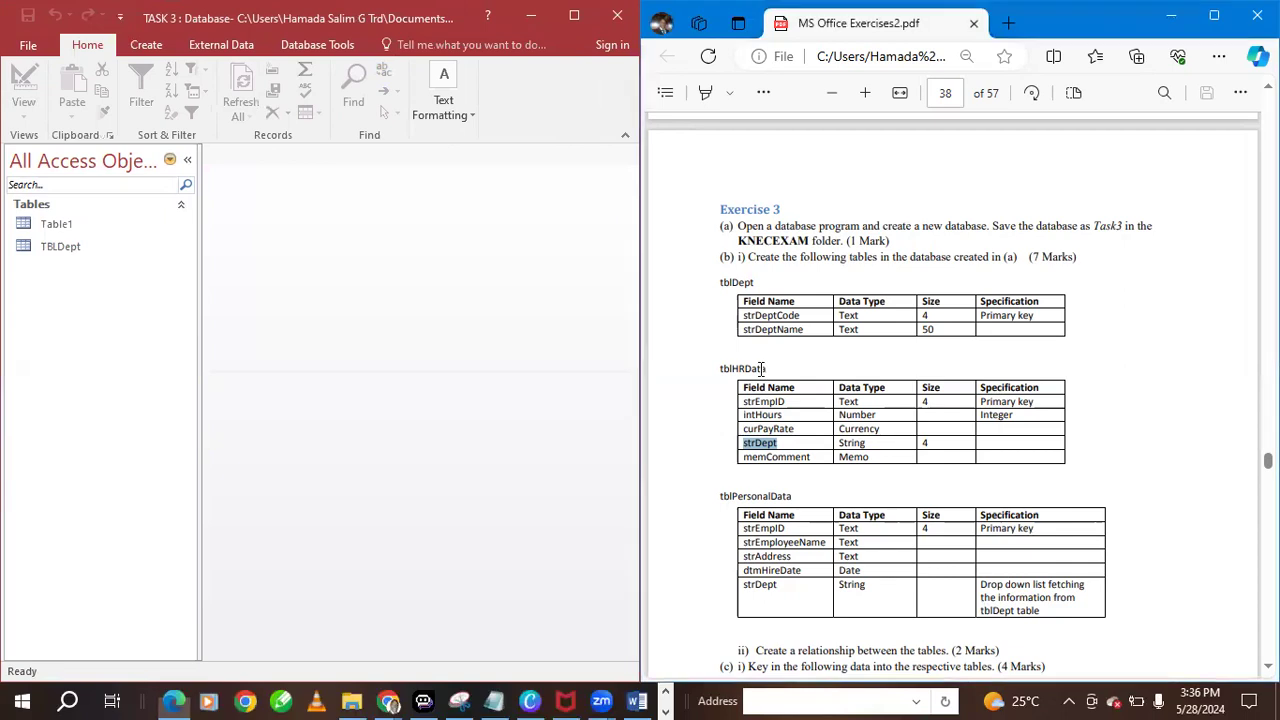
{"action": "left_click_drag", "start_coordinate": [770, 368], "coordinate": [686, 369]}
{"action": "key", "text": "ctrl+c"}
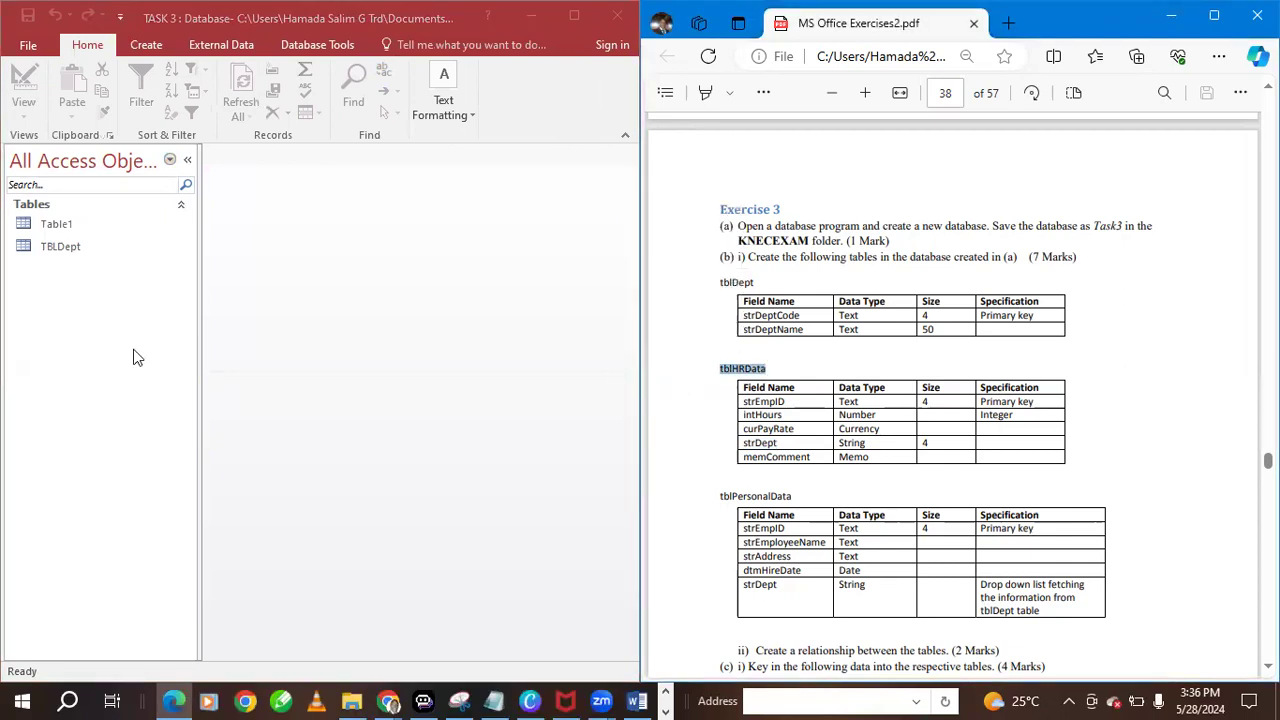
{"action": "left_click", "coordinate": [56, 225]}
{"action": "right_click", "coordinate": [56, 225]}
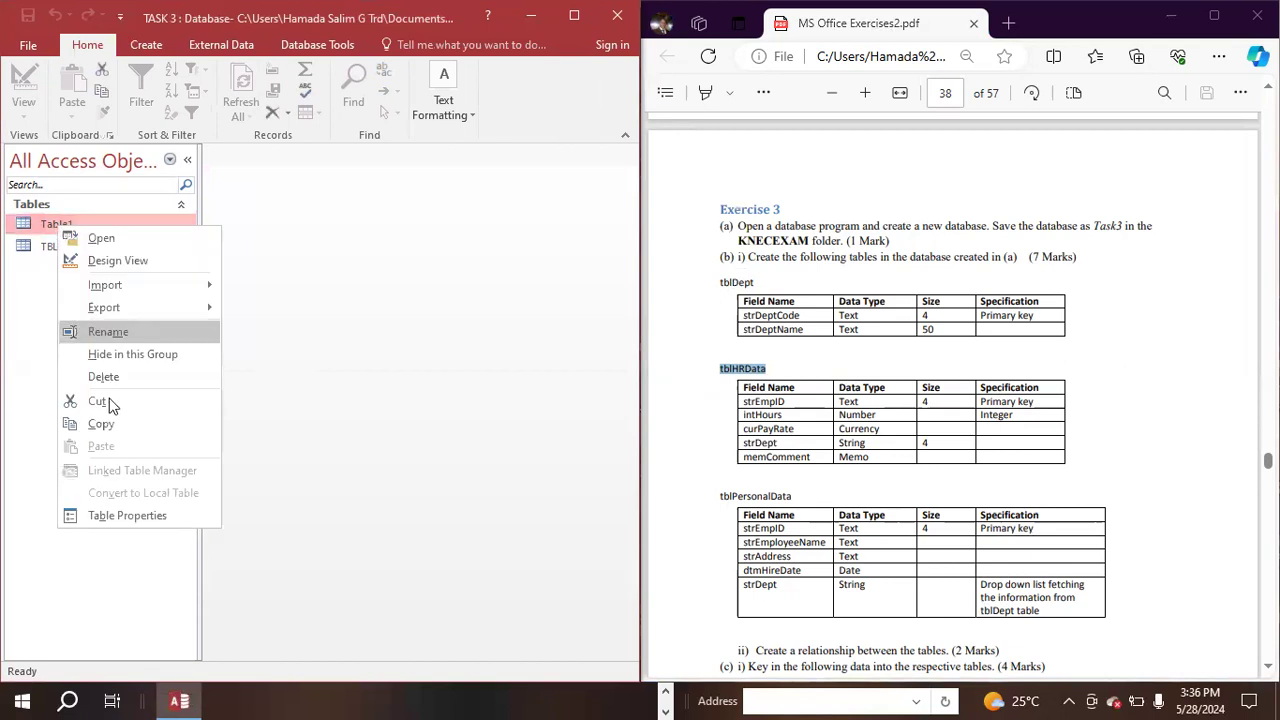
{"action": "left_click", "coordinate": [112, 331]}
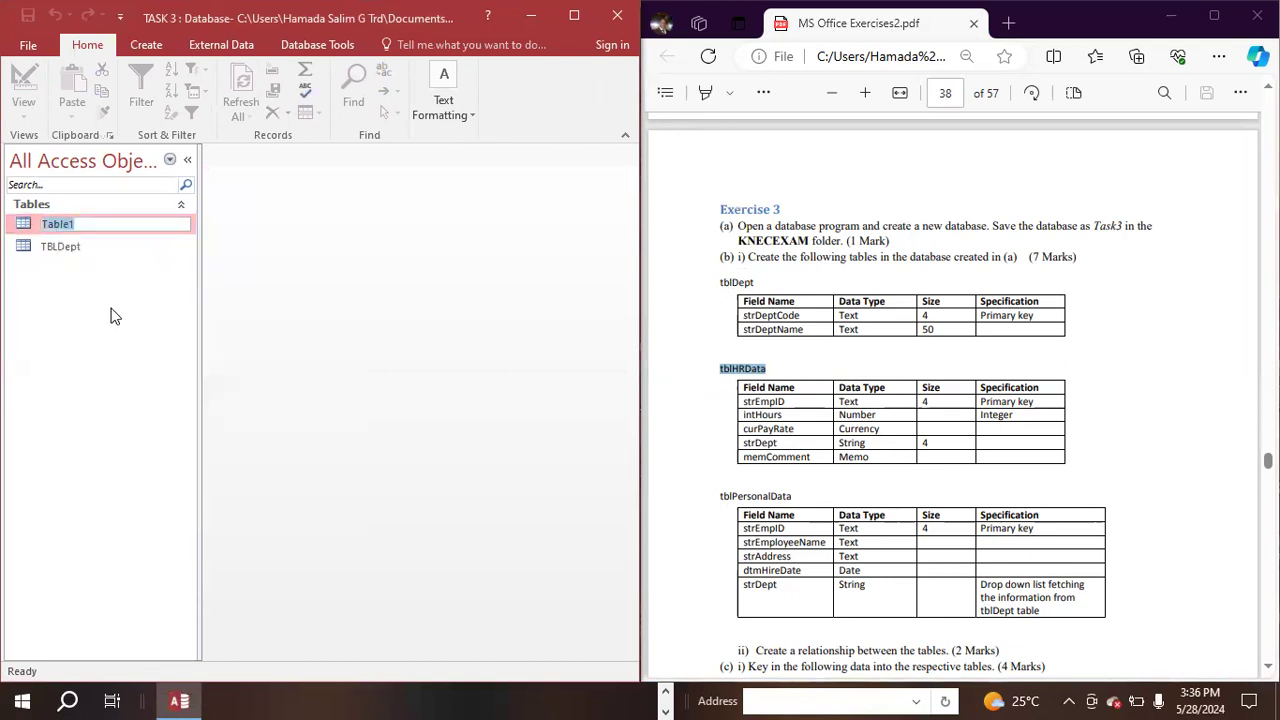
{"action": "key", "text": "ctrl+v"}
{"action": "key", "text": "Return"}
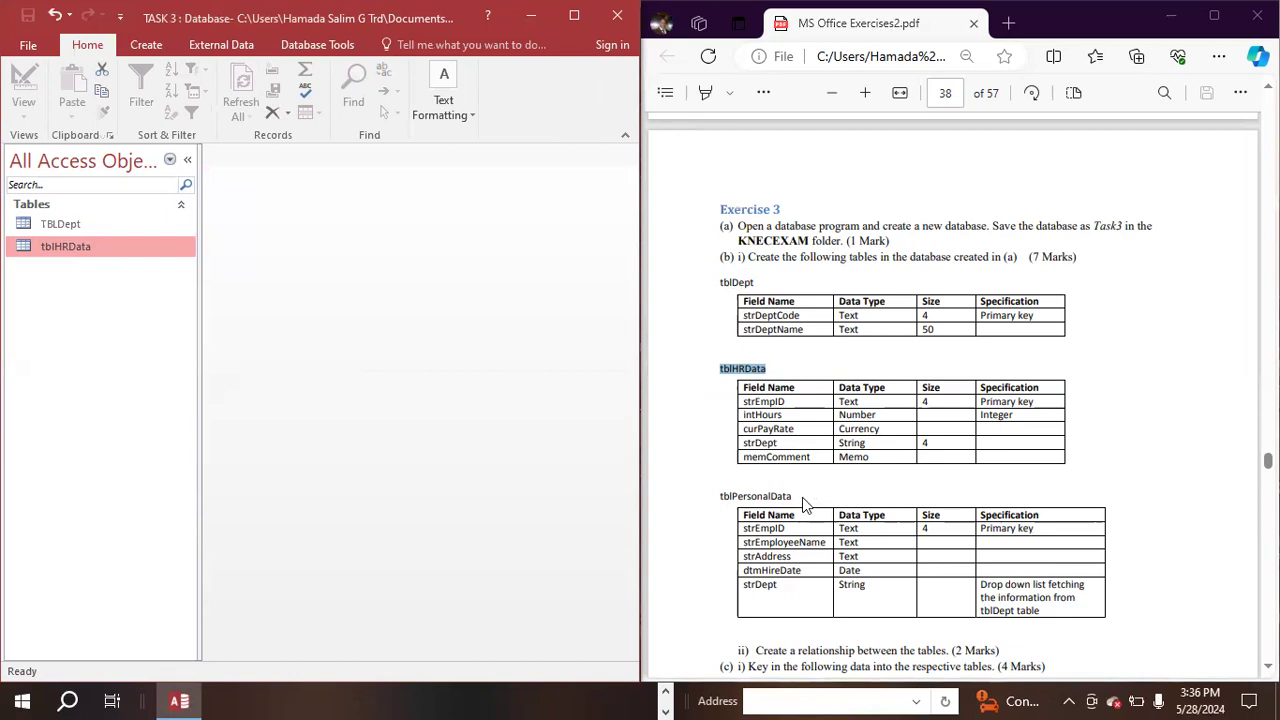
- Select the tblPersonalData heading in the PDF and create a new table in Design view
{"action": "left_click", "coordinate": [725, 496]}
{"action": "left_click", "coordinate": [775, 497]}
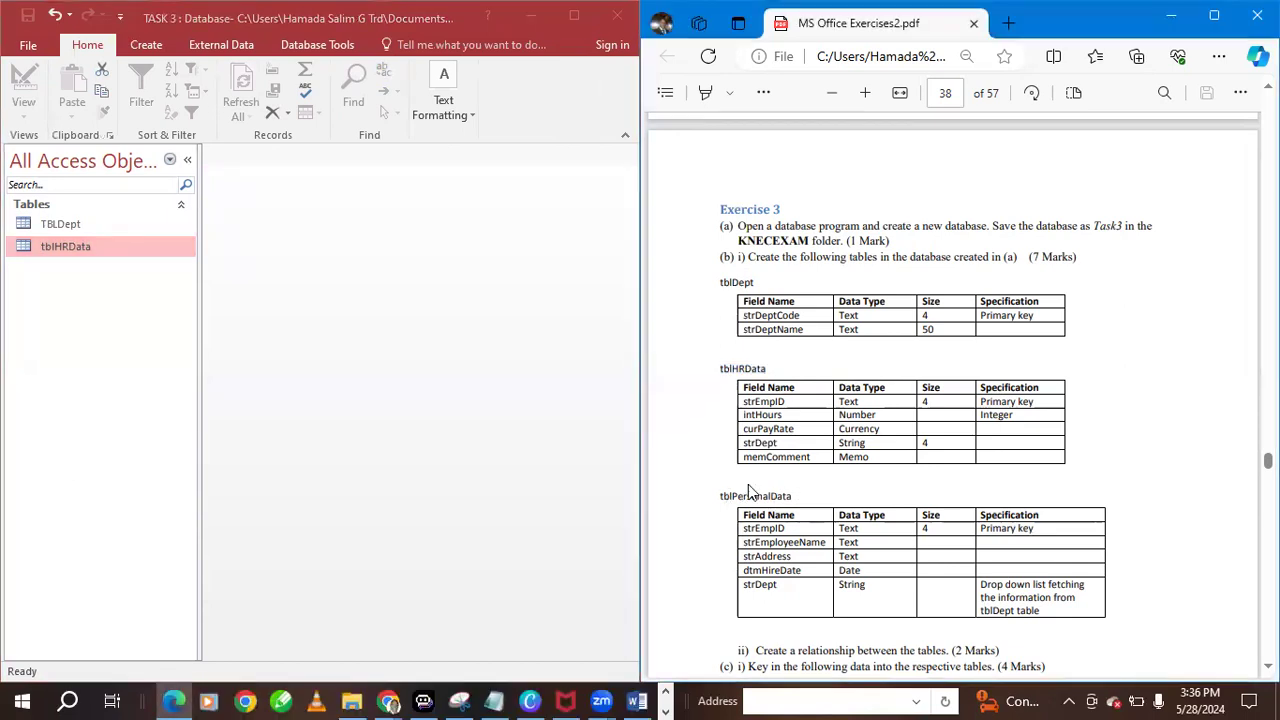
{"action": "left_click_drag", "start_coordinate": [794, 496], "coordinate": [673, 482]}
{"action": "left_click", "coordinate": [157, 47]}
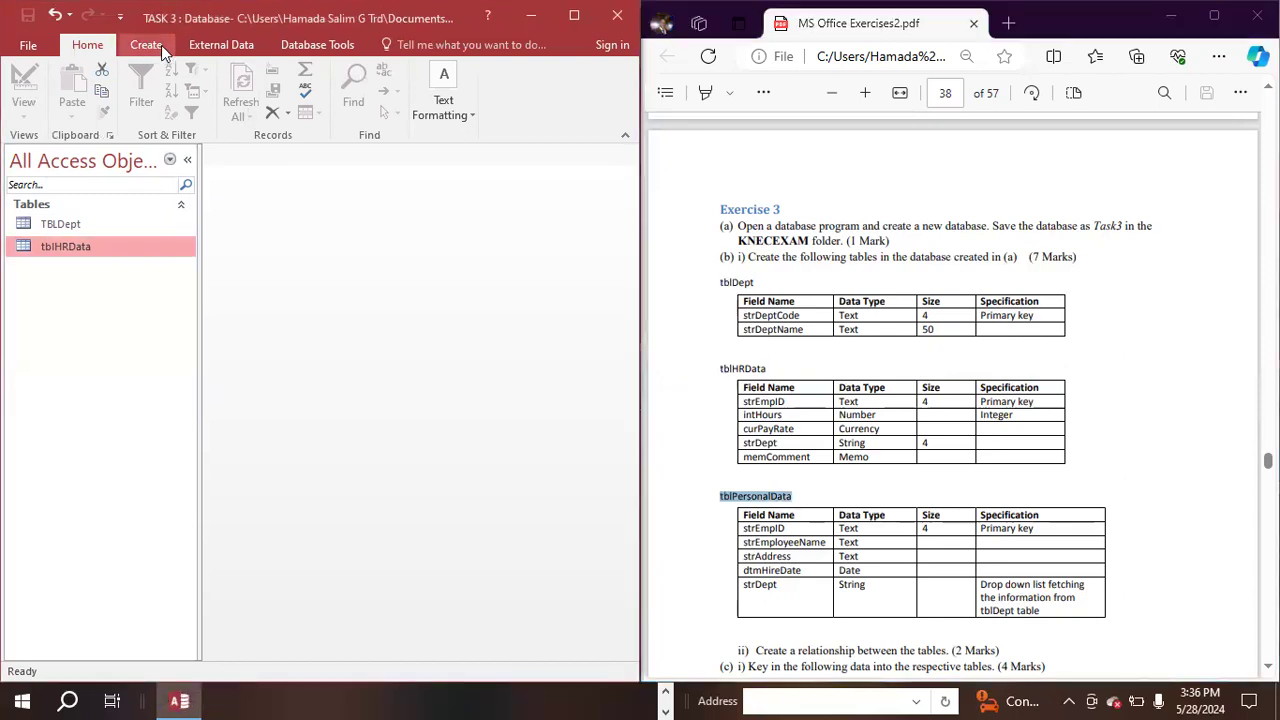
{"action": "left_click", "coordinate": [157, 47]}
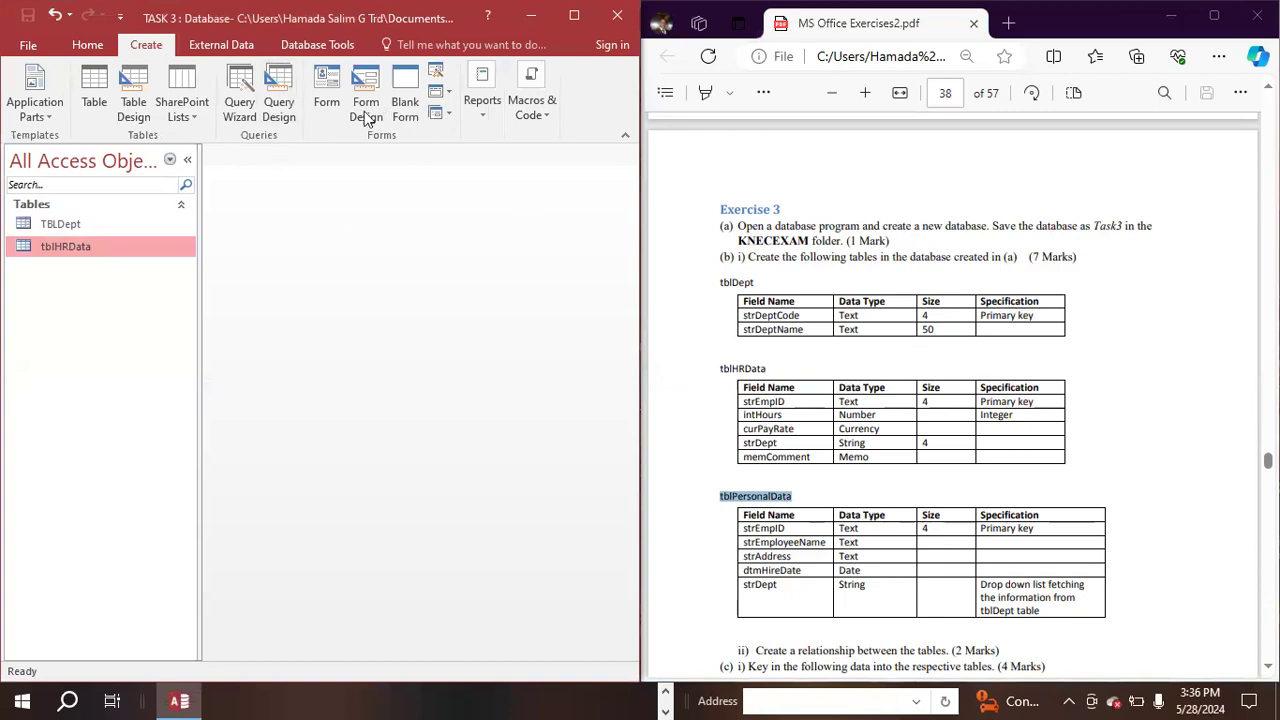
{"action": "left_click", "coordinate": [135, 94]}
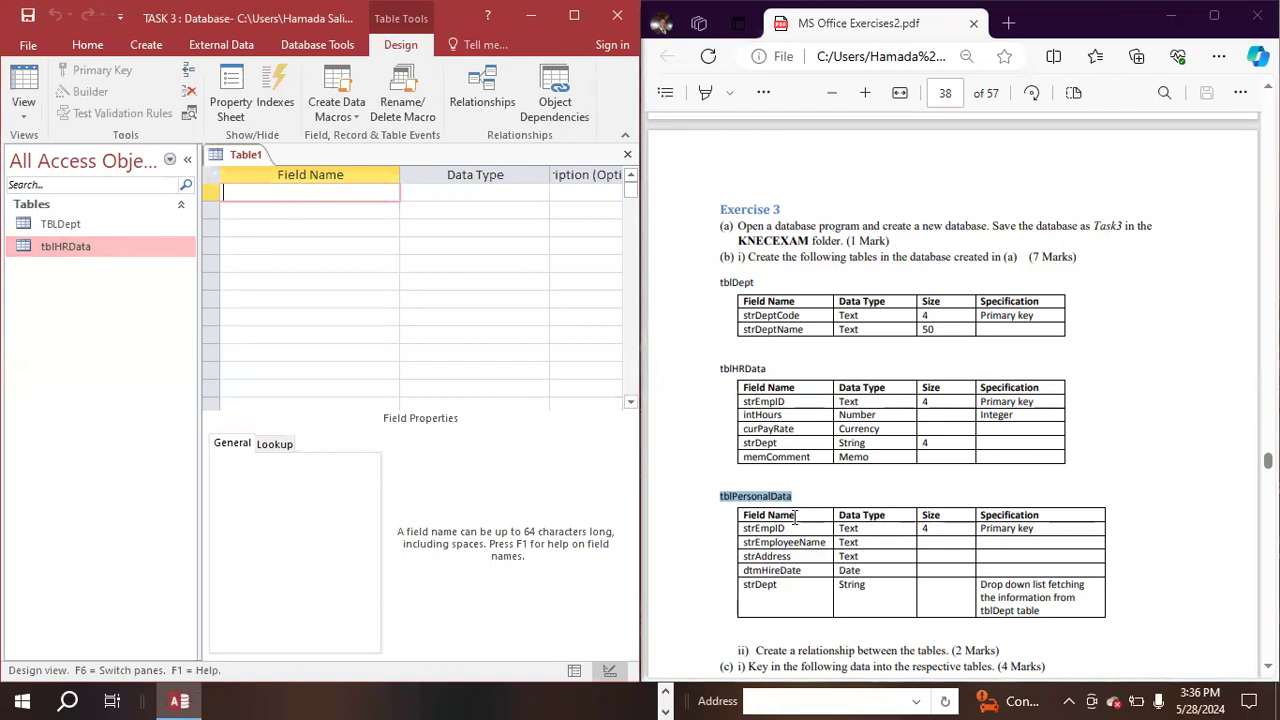
- Add strEmpID, copied from the PDF's tblPersonalData specification, as the first field with the Short Text data type
{"action": "left_click_drag", "start_coordinate": [791, 520], "coordinate": [724, 530]}
{"action": "key", "text": "ctrl+c"}
{"action": "left_click", "coordinate": [794, 526]}
{"action": "left_click", "coordinate": [258, 194]}
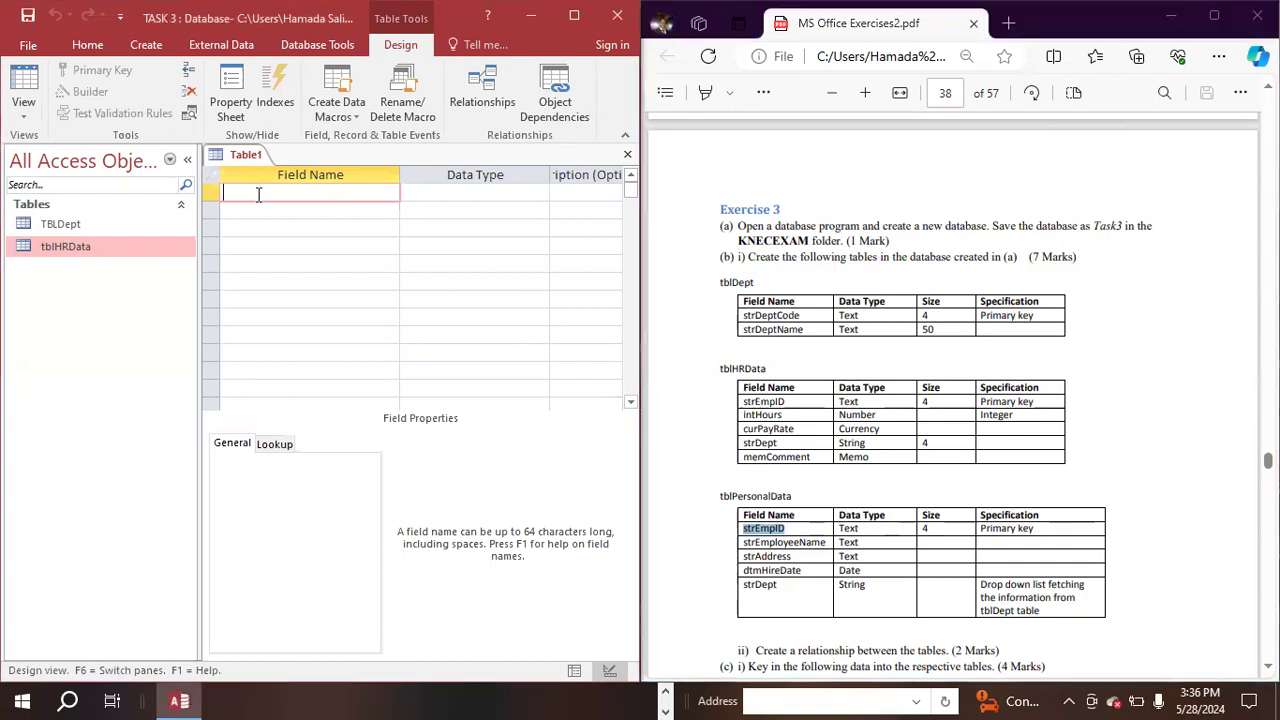
{"action": "key", "text": "ctrl+v"}
{"action": "key", "text": "Tab"}
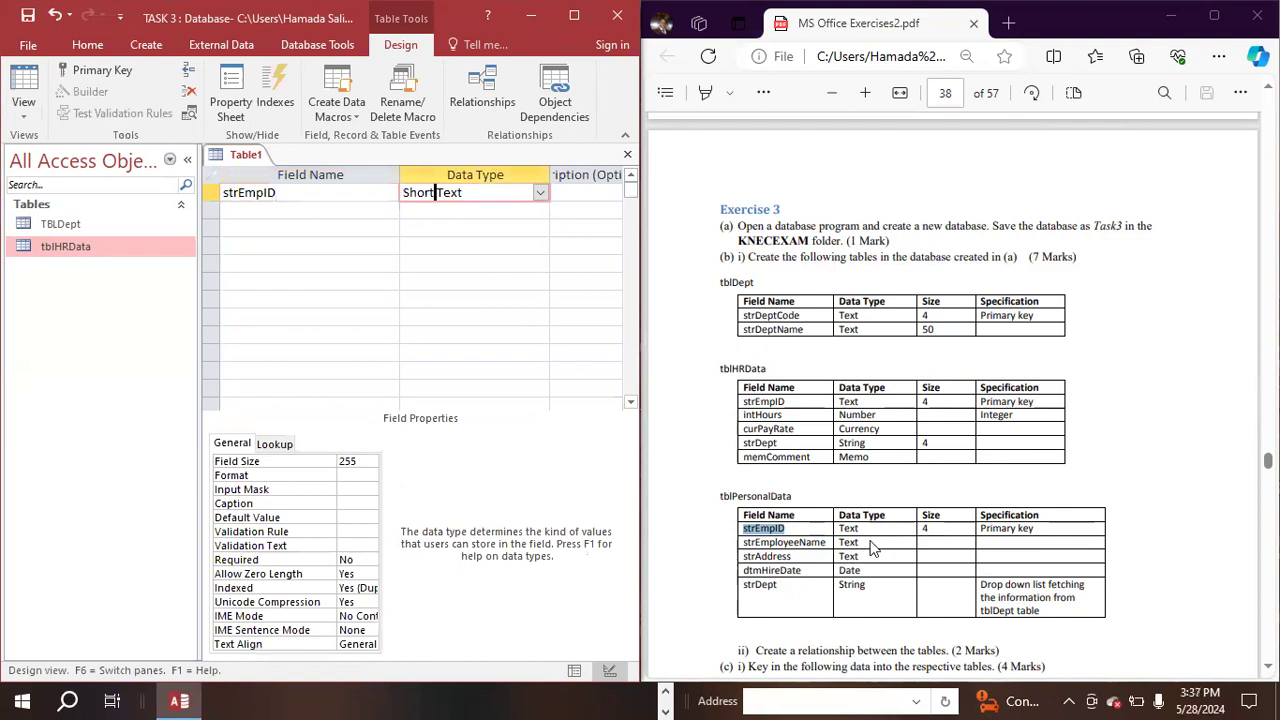
- Add a second field, strEmployeeName, copied from the PDF's tblPersonalData specification, with the Short Text data type
{"action": "double_click", "coordinate": [827, 541]}
{"action": "key", "text": "ctrl+c"}
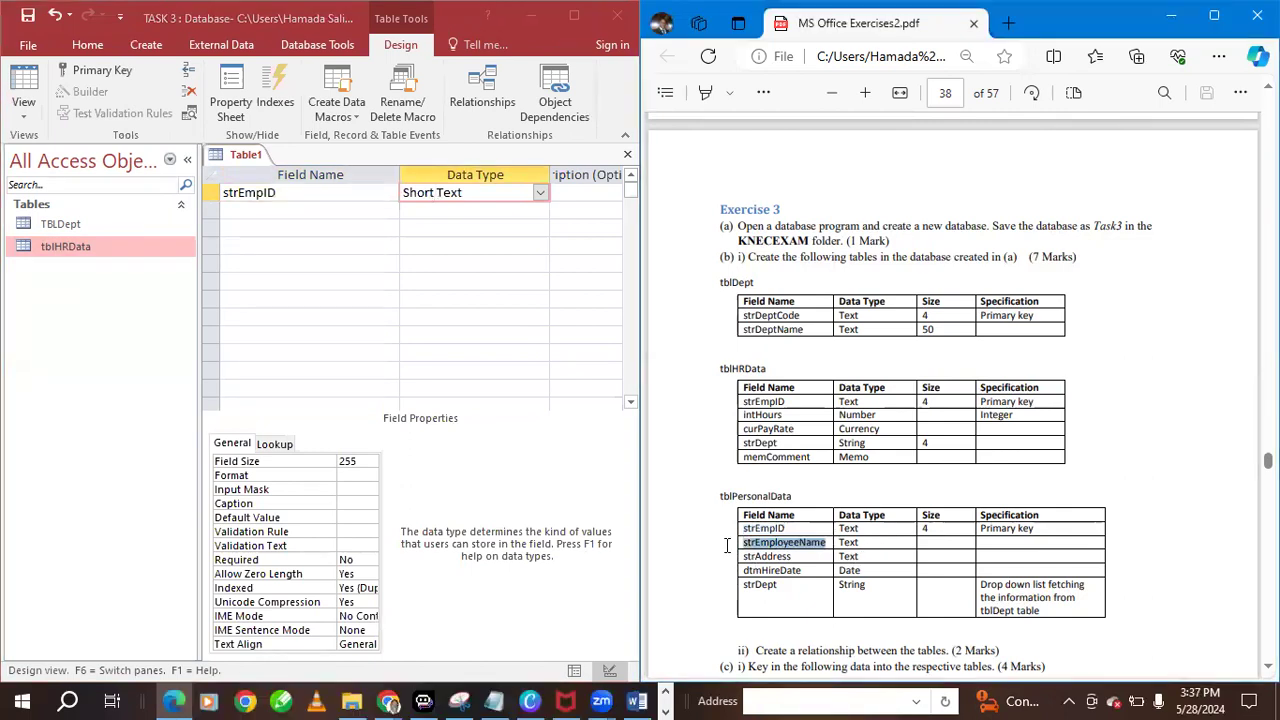
{"action": "left_click", "coordinate": [320, 211]}
{"action": "key", "text": "ctrl+v"}
{"action": "left_click", "coordinate": [474, 210]}
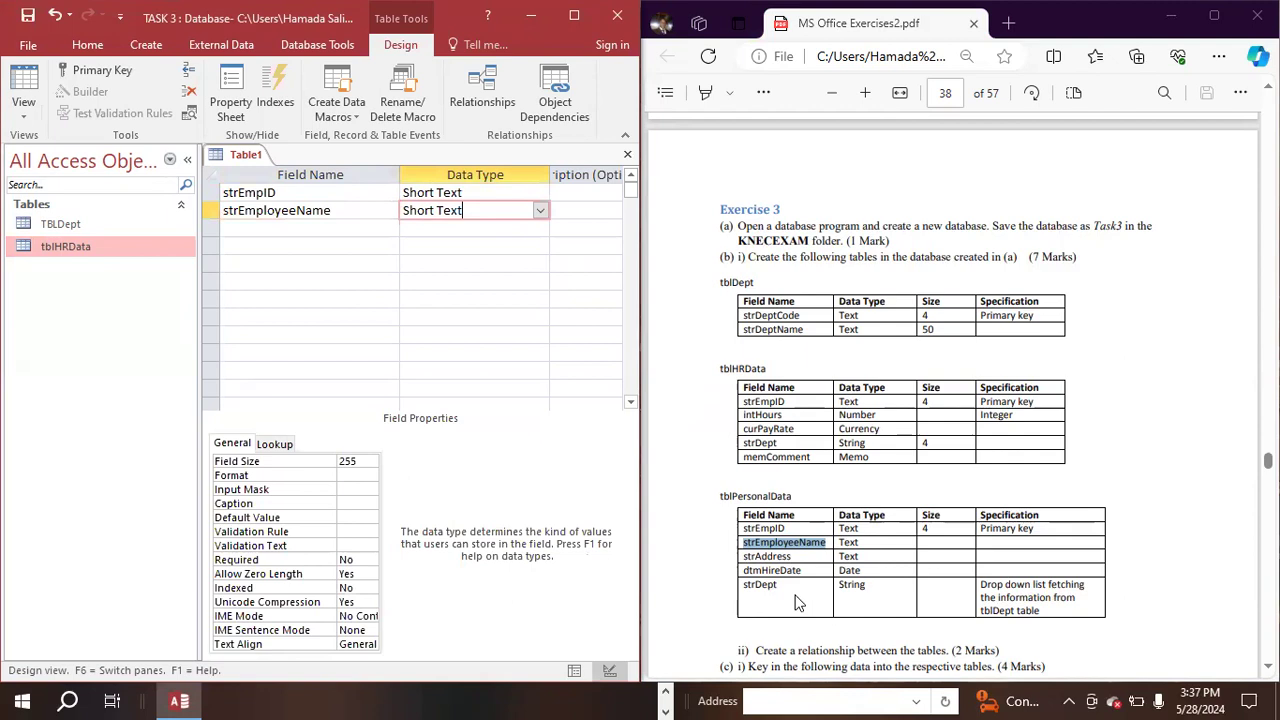
- Add a third field, strAddress, copied from the PDF's tblPersonalData specification, with the Short Text data type
{"action": "double_click", "coordinate": [767, 556]}
{"action": "key", "text": "ctrl+c"}
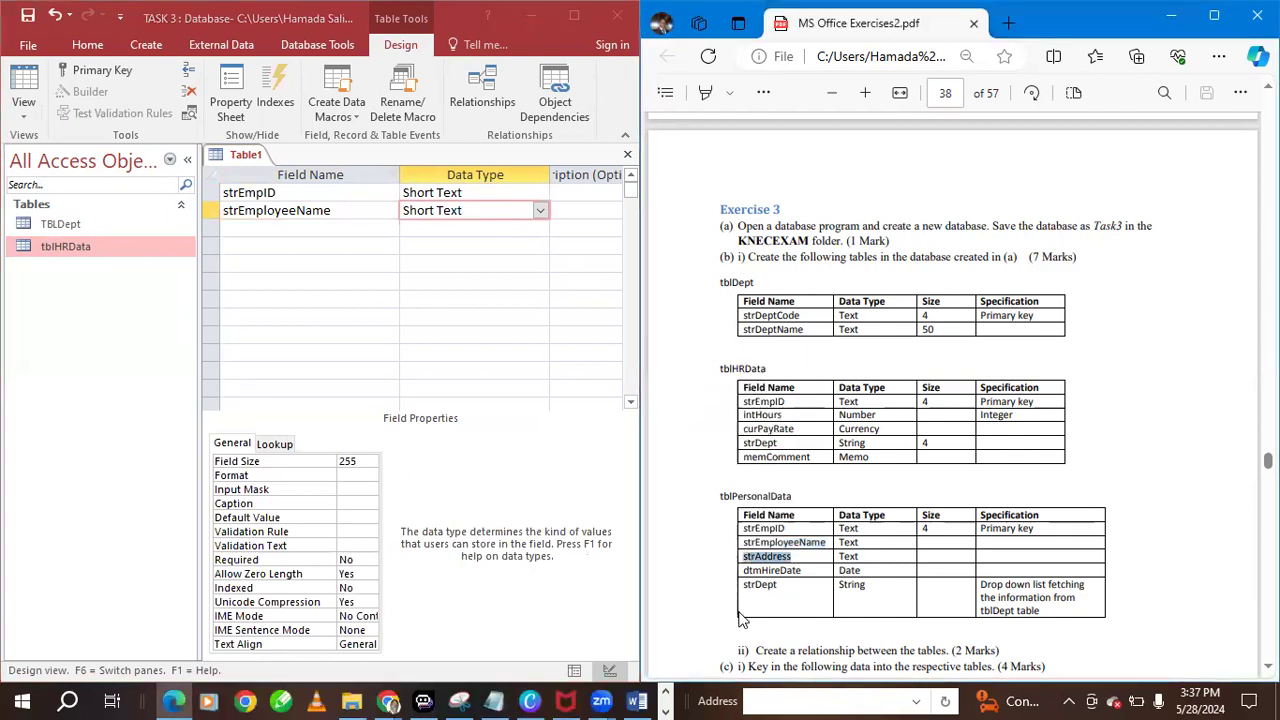
{"action": "left_click", "coordinate": [290, 230]}
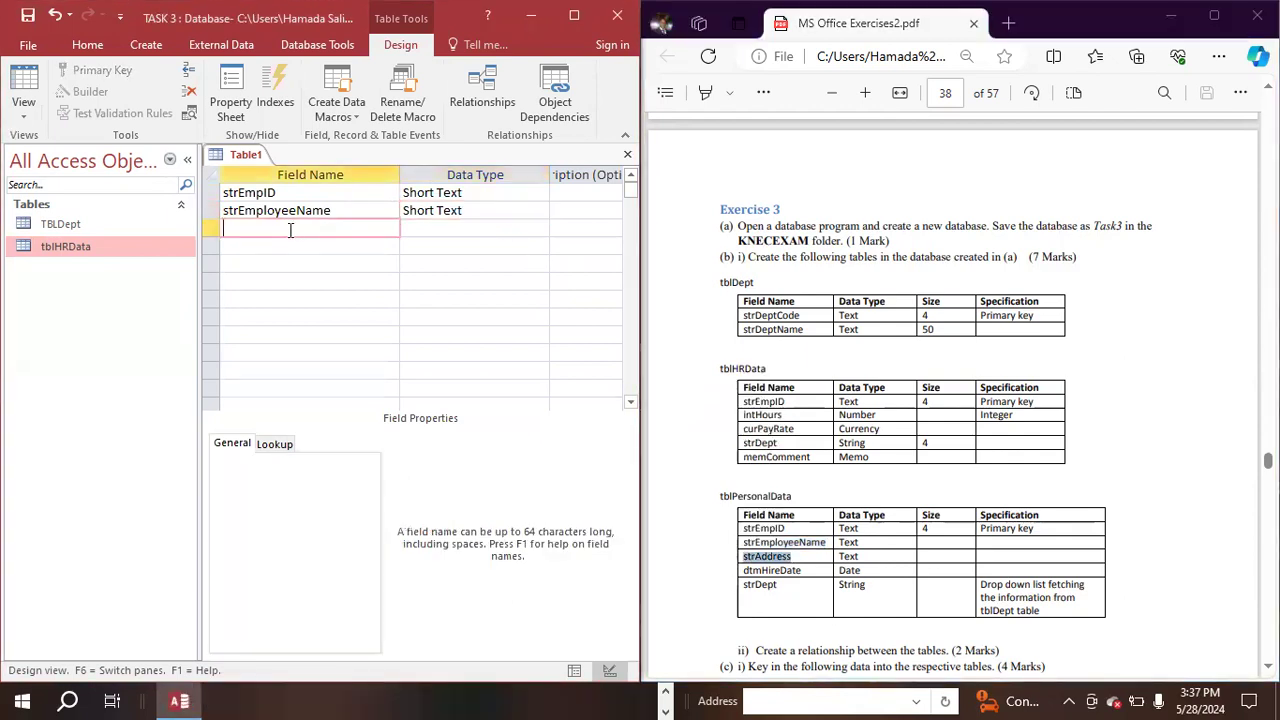
{"action": "key", "text": "ctrl+v"}
{"action": "key", "text": "Down"}
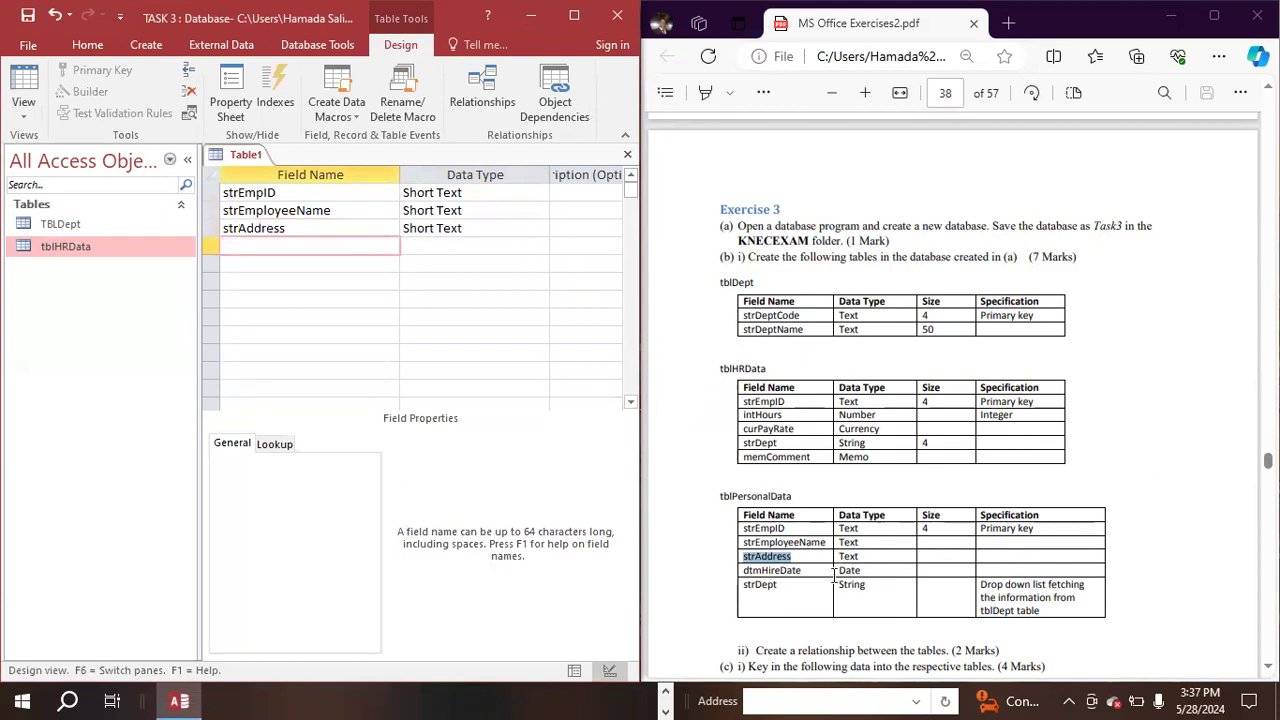
- Enter dtmHireDate, copied from the PDF's tblPersonalData specification, as the fourth field name below strAddress
{"action": "left_click_drag", "start_coordinate": [798, 570], "coordinate": [725, 572]}
{"action": "key", "text": "ctrl+c"}
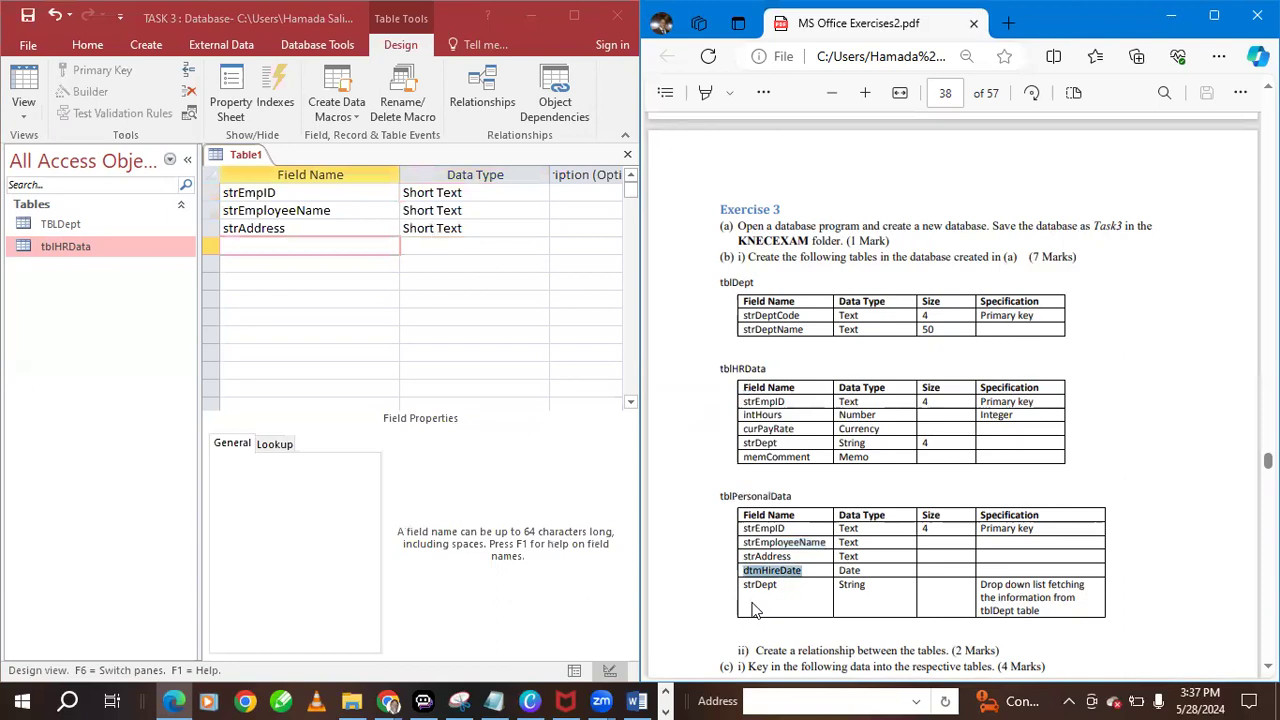
{"action": "left_click", "coordinate": [333, 251]}
{"action": "key", "text": "ctrl+v"}
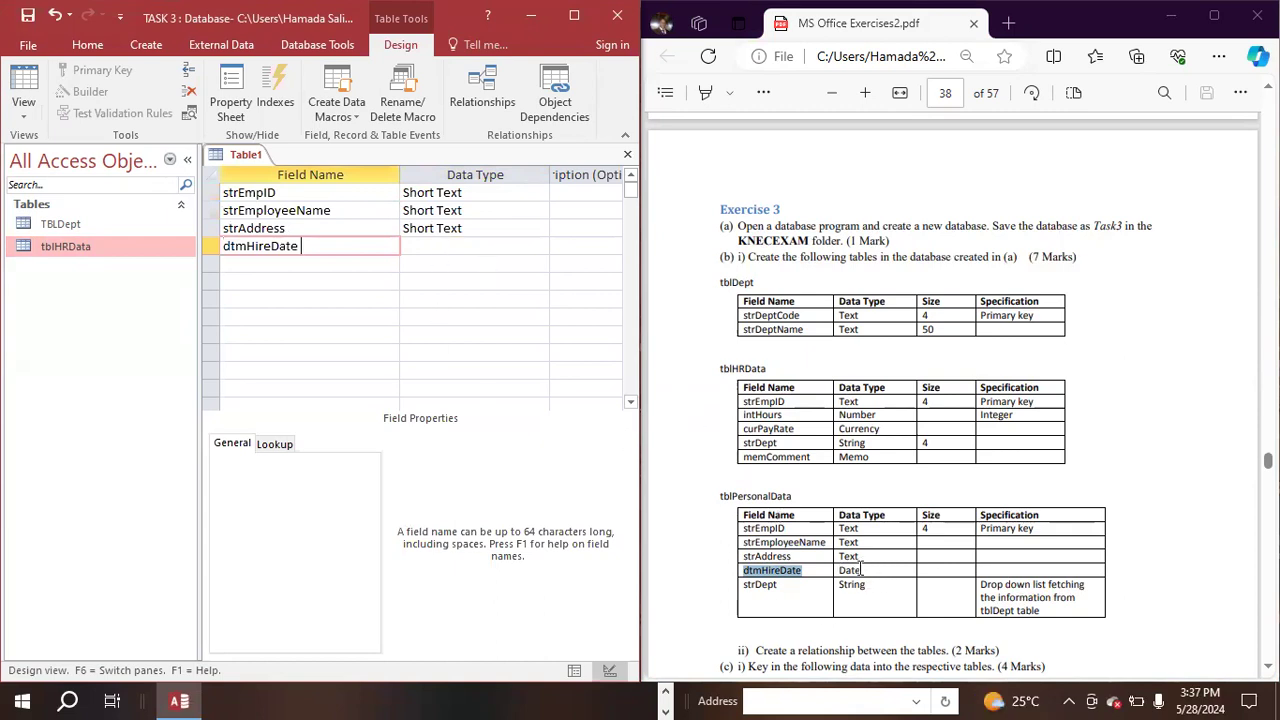
- Set the data type of the dtmHireDate field to Date/Time
{"action": "left_click", "coordinate": [441, 250]}
{"action": "left_click", "coordinate": [552, 249]}
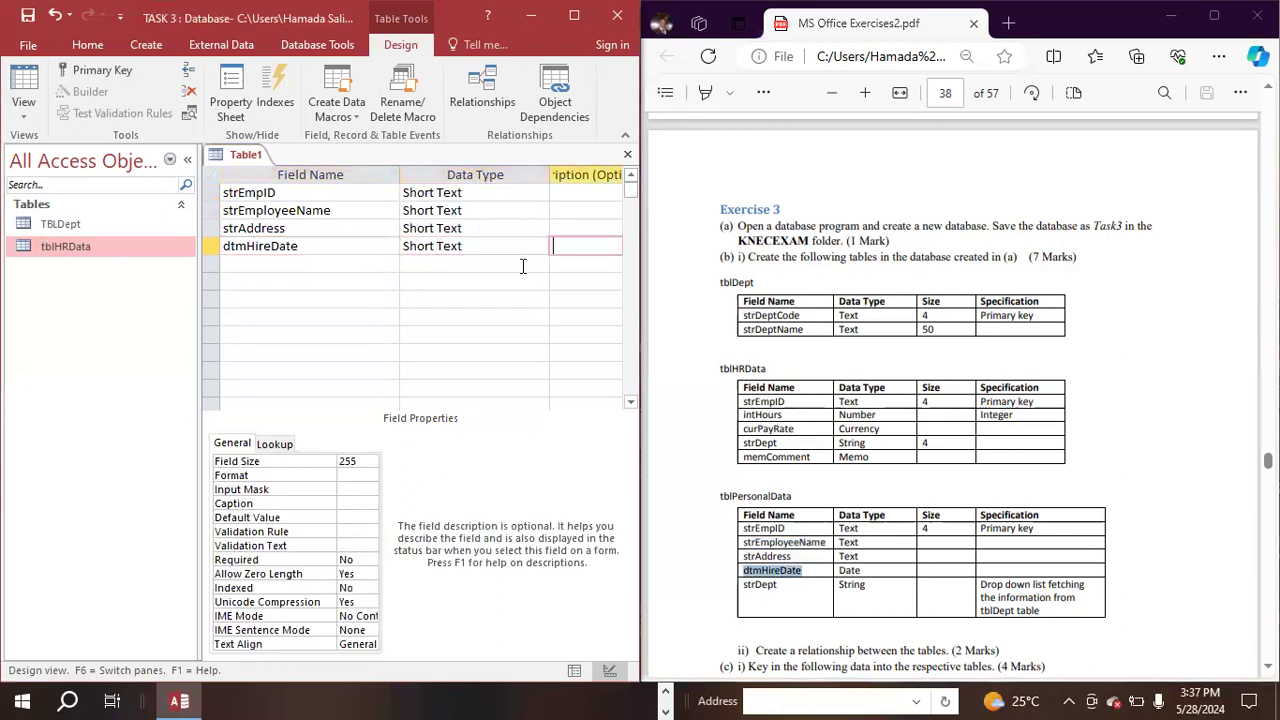
{"action": "left_click", "coordinate": [530, 237]}
{"action": "left_click", "coordinate": [540, 246]}
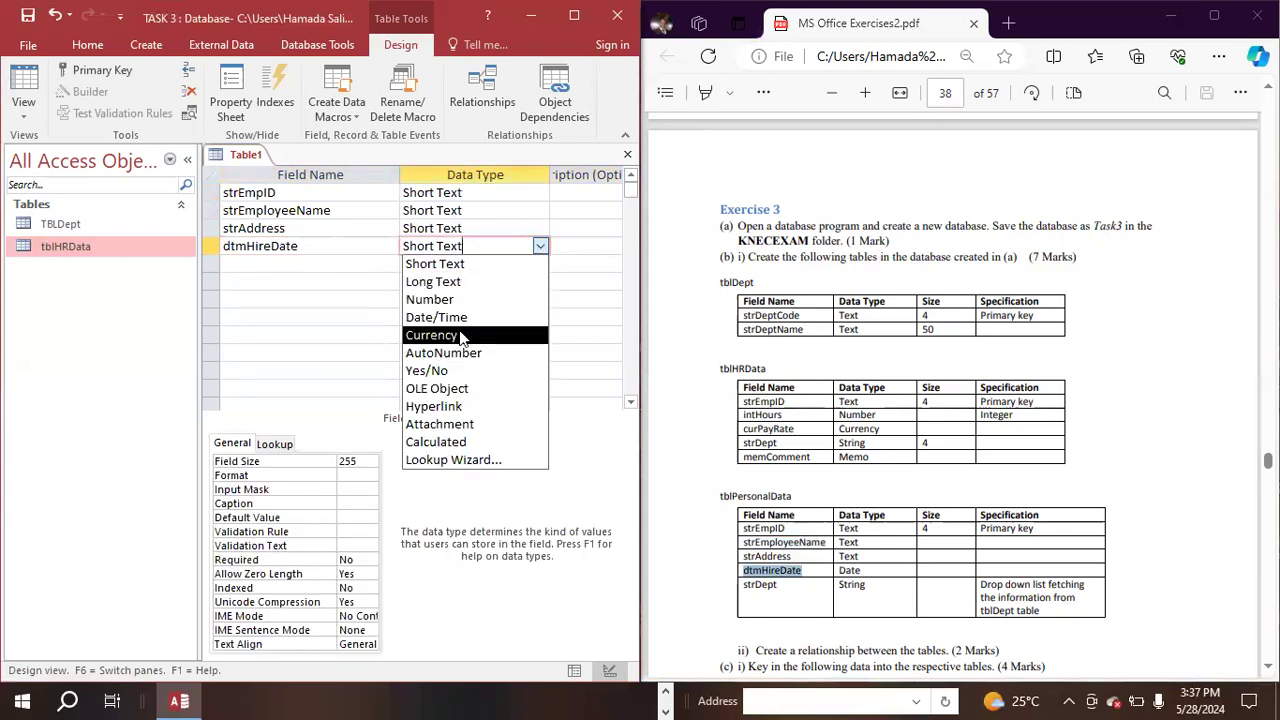
{"action": "left_click", "coordinate": [458, 318]}
- Add a fifth field, strDept, copied from the PDF's tblPersonalData specification, with the Short Text data type
{"action": "left_click", "coordinate": [300, 263]}
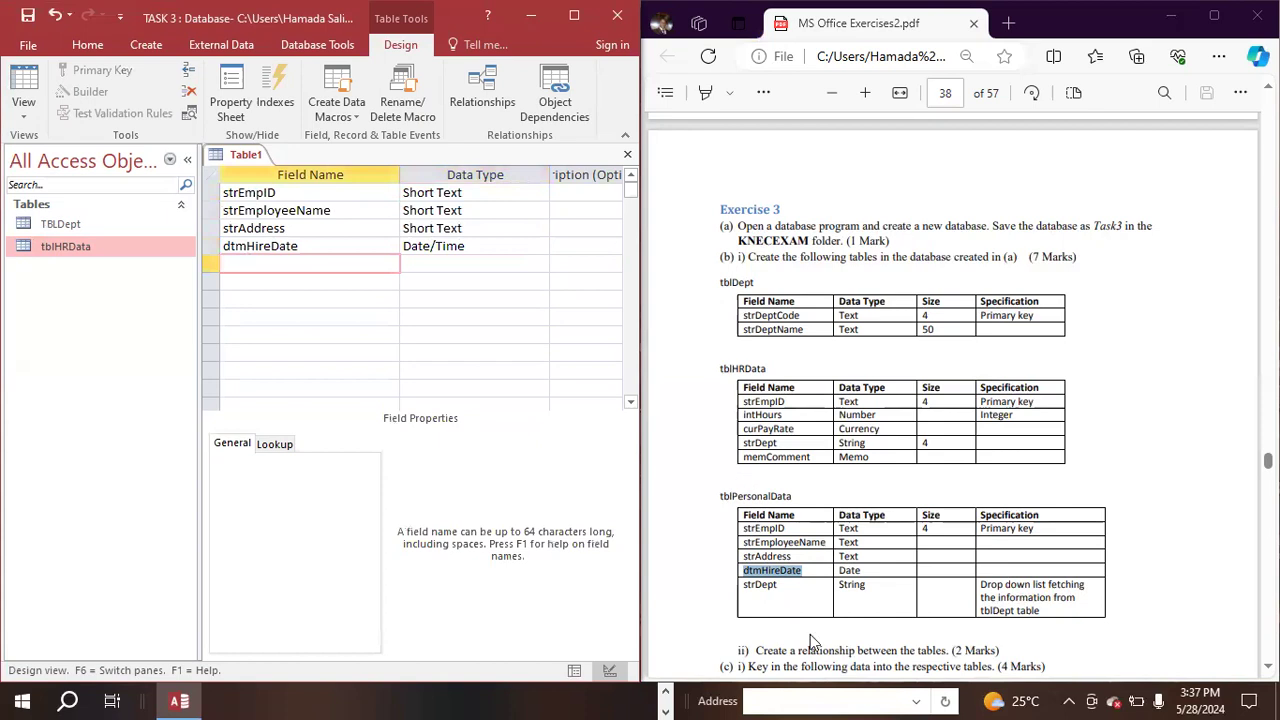
{"action": "left_click", "coordinate": [746, 587]}
{"action": "left_click_drag", "start_coordinate": [782, 585], "coordinate": [742, 584]}
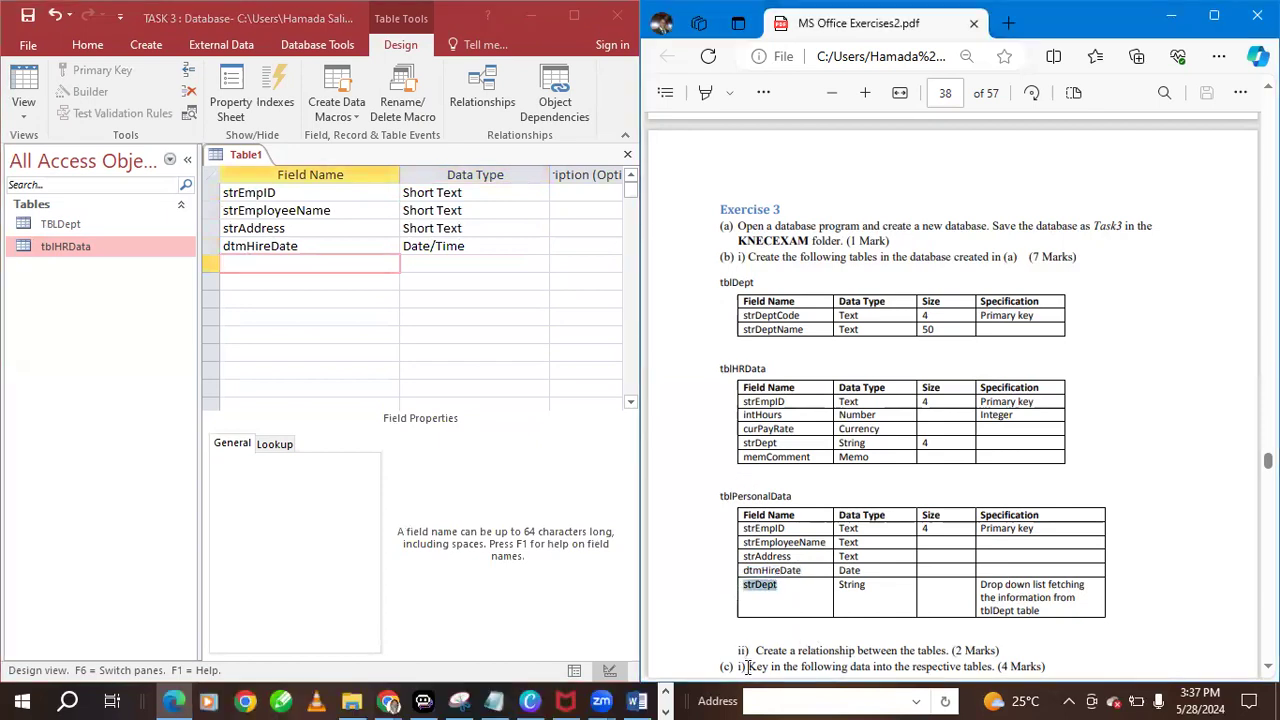
{"action": "left_click", "coordinate": [320, 265]}
{"action": "key", "text": "ctrl+v"}
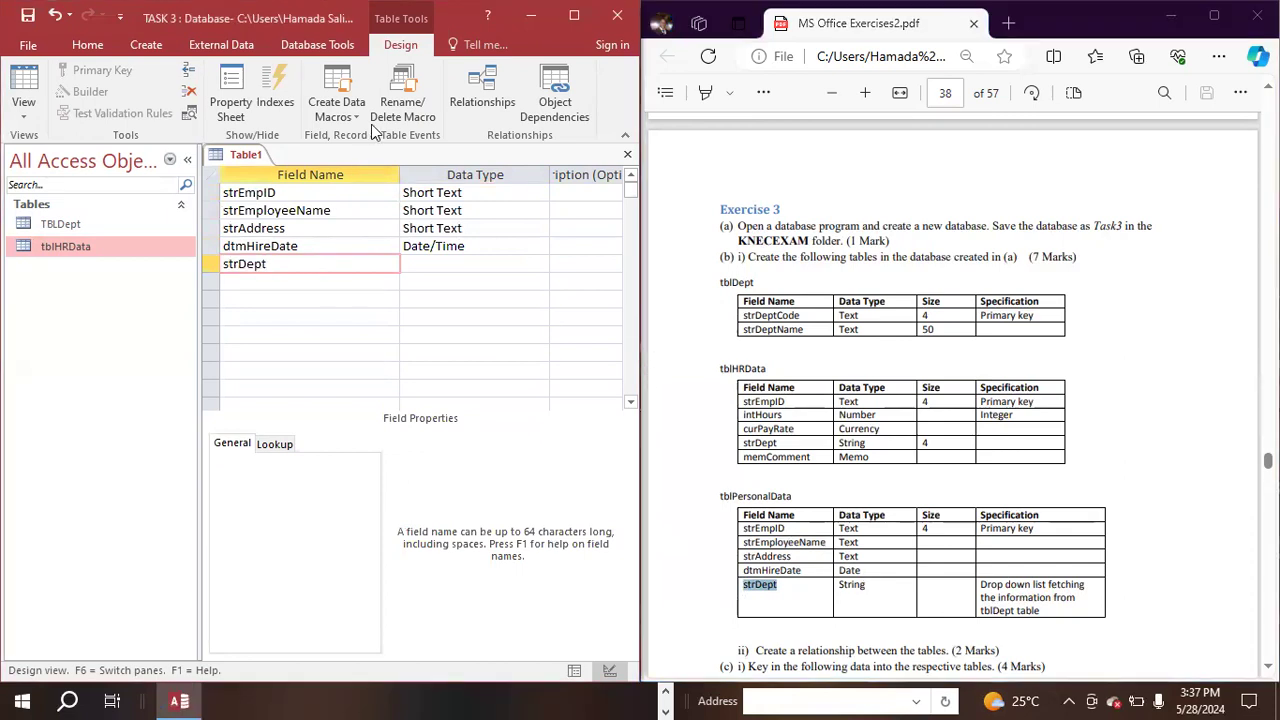
{"action": "left_click", "coordinate": [420, 250]}
{"action": "left_click", "coordinate": [531, 265]}
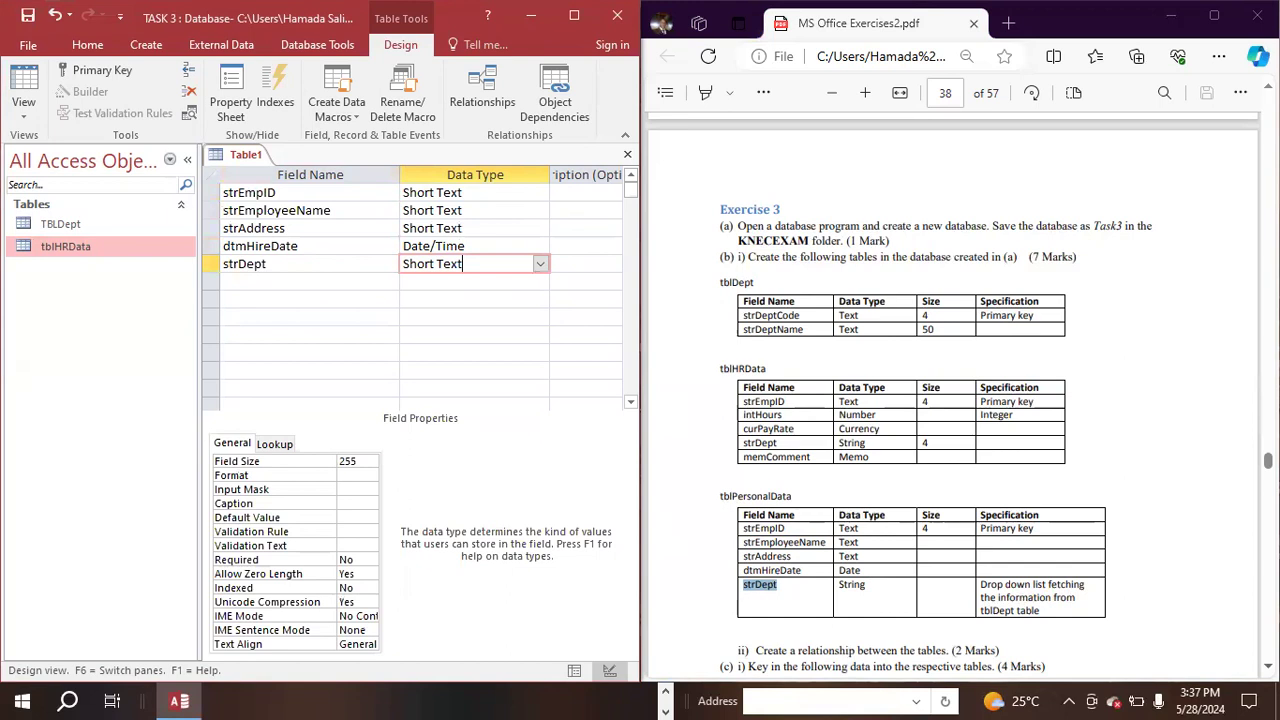
- Check the PDF's department data, then start the Lookup Wizard for strDept, allow its file to open, and choose to enter the list values manually
{"action": "left_click", "coordinate": [1012, 544]}
{"action": "scroll", "coordinate": [1012, 544], "scroll_direction": "down", "scroll_amount": 1}
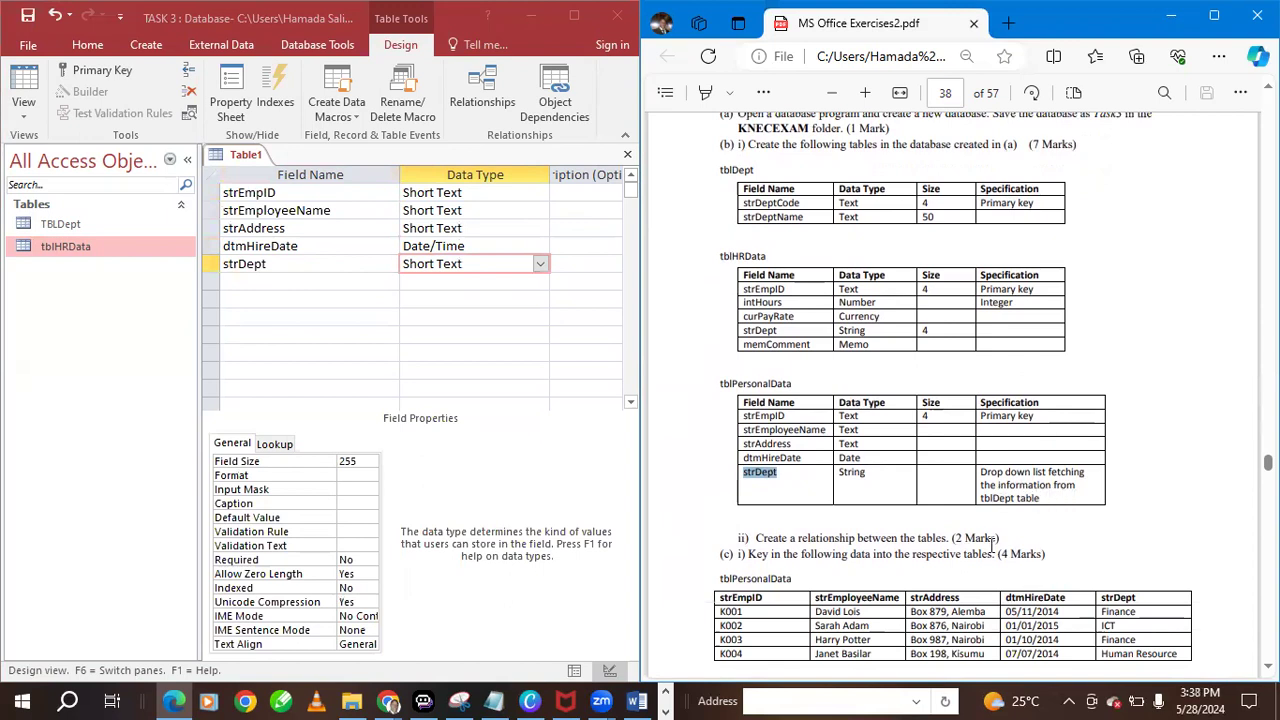
{"action": "scroll", "coordinate": [812, 497], "scroll_direction": "down", "scroll_amount": 3}
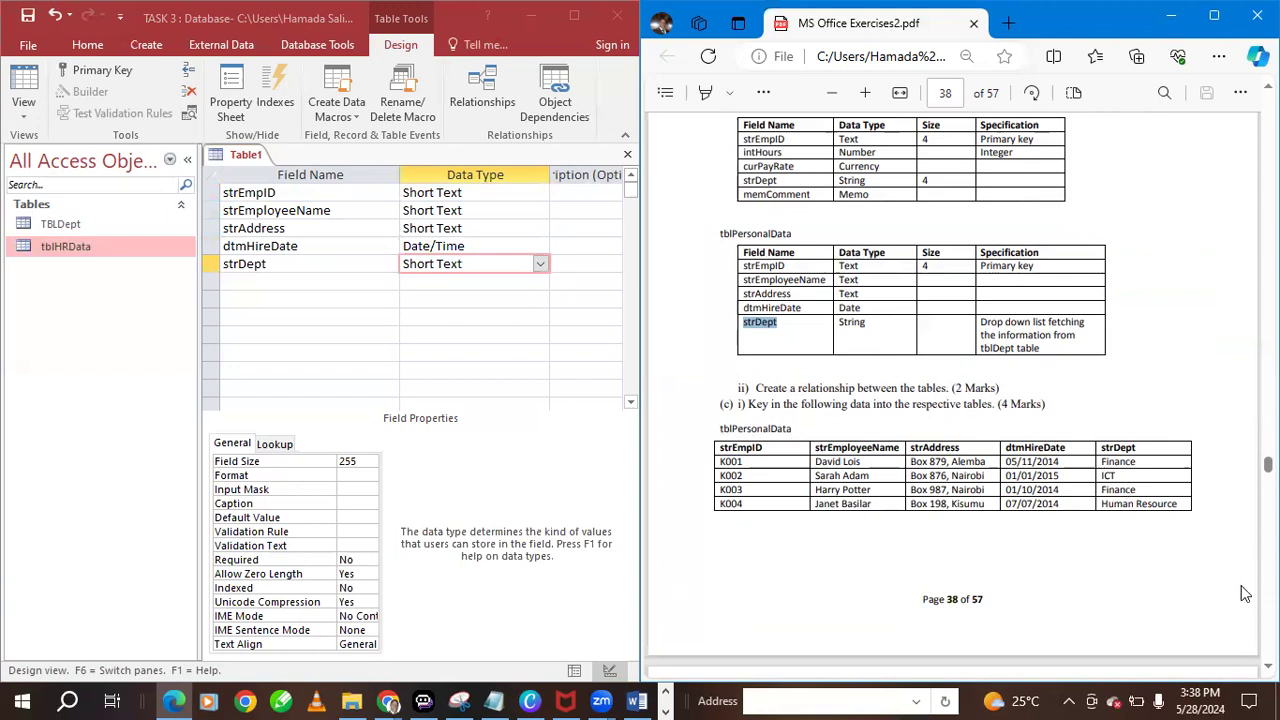
{"action": "scroll", "coordinate": [952, 390], "scroll_direction": "down", "scroll_amount": 5}
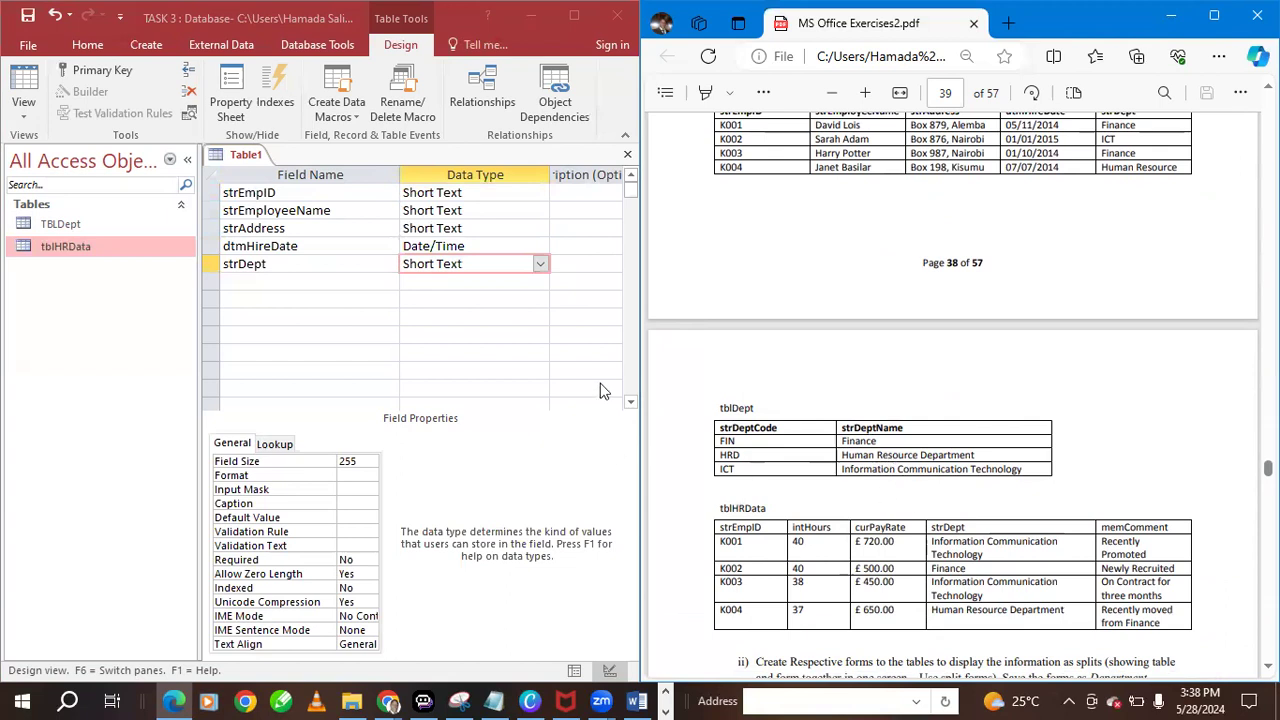
{"action": "left_click", "coordinate": [540, 264]}
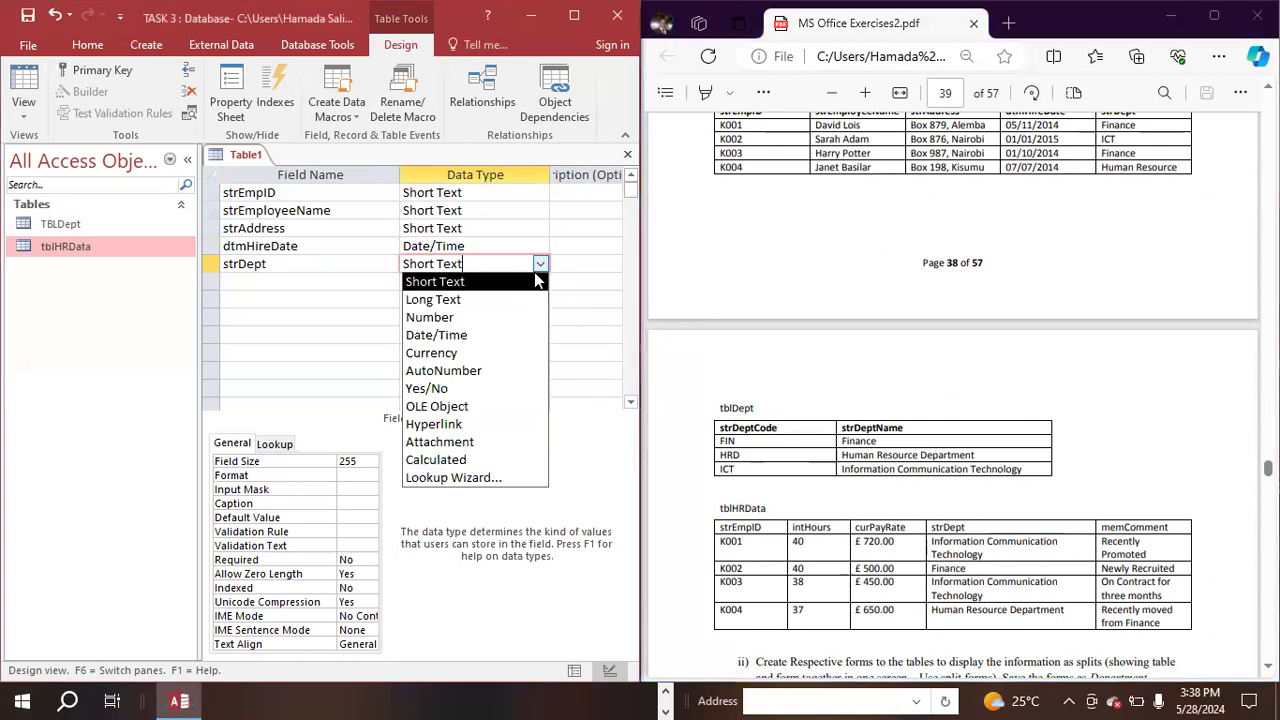
{"action": "left_click", "coordinate": [448, 478]}
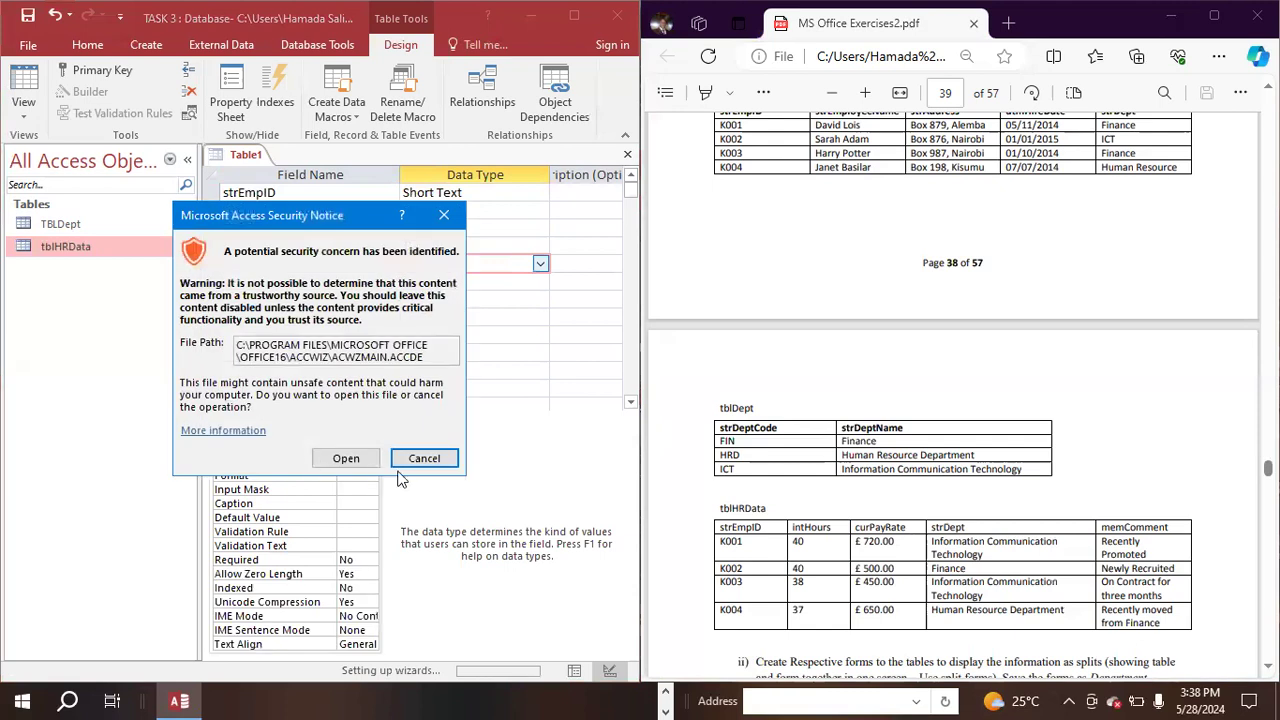
{"action": "left_click", "coordinate": [351, 458]}
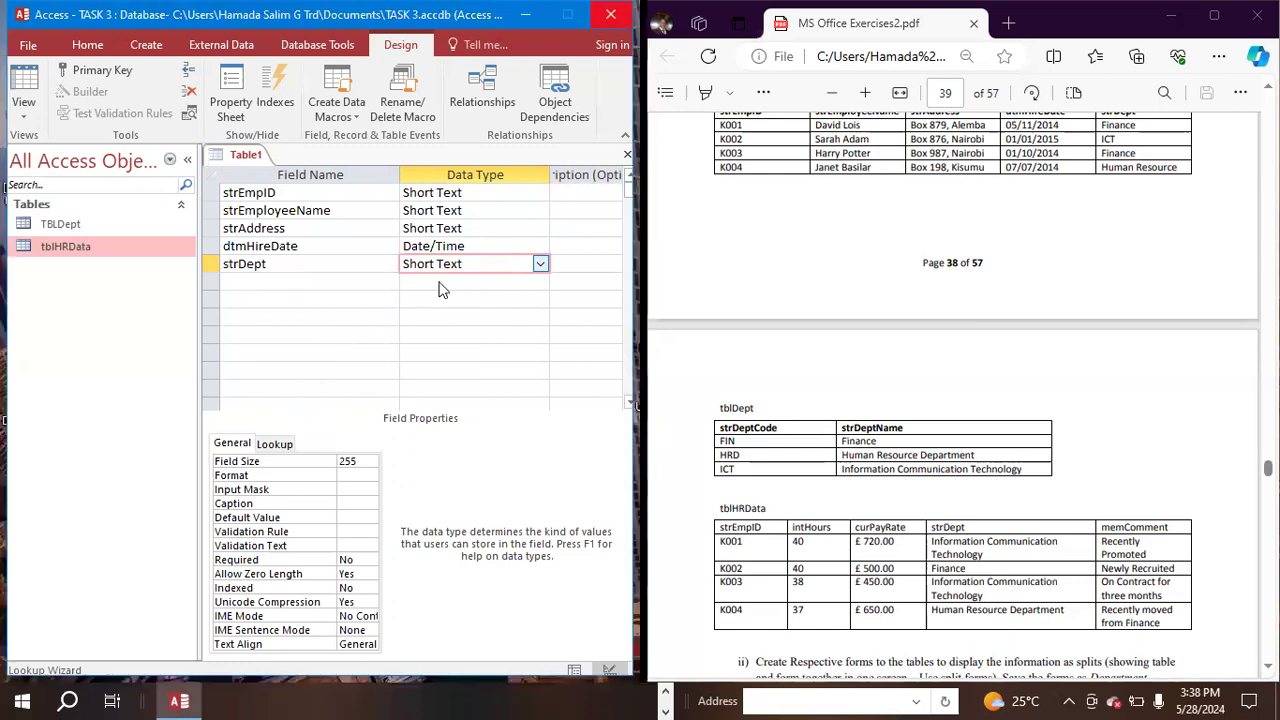
{"action": "left_click", "coordinate": [230, 257]}
{"action": "left_click", "coordinate": [419, 417]}
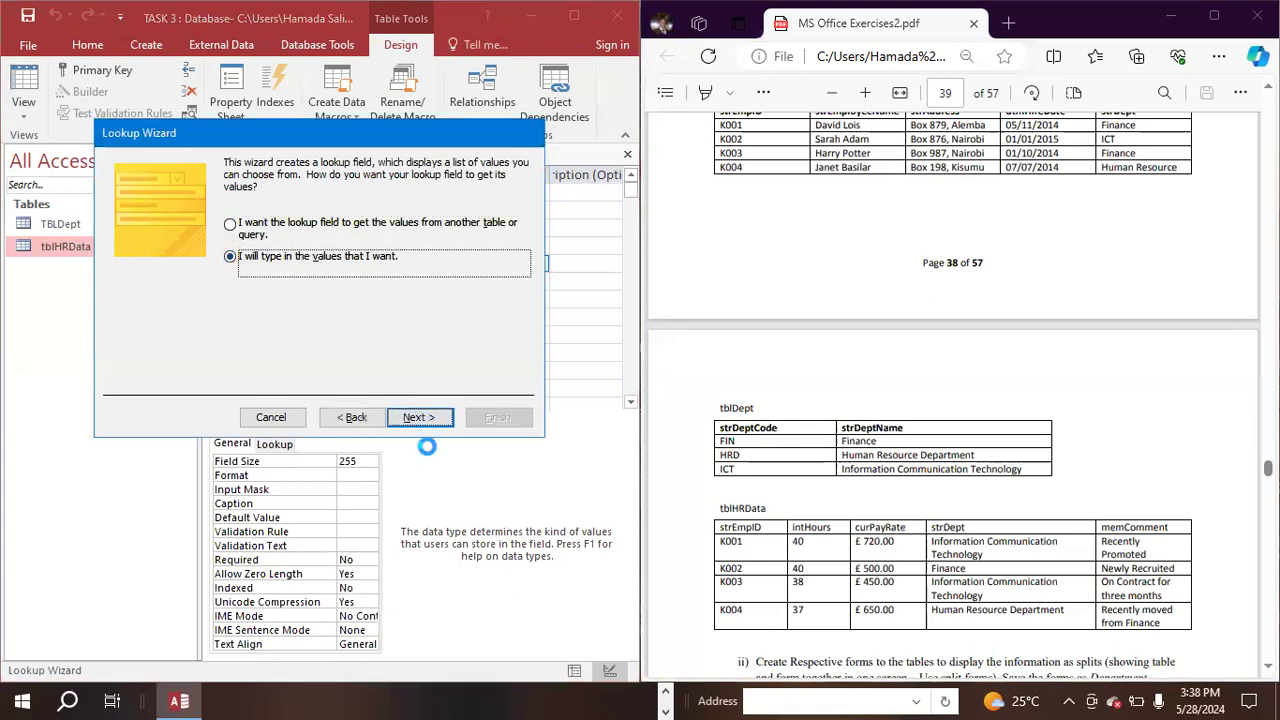
- Enter Finance and Human Resource Department, copied from the PDF's tblDept data, as the first two values of the one-column lookup list
{"action": "double_click", "coordinate": [878, 441]}
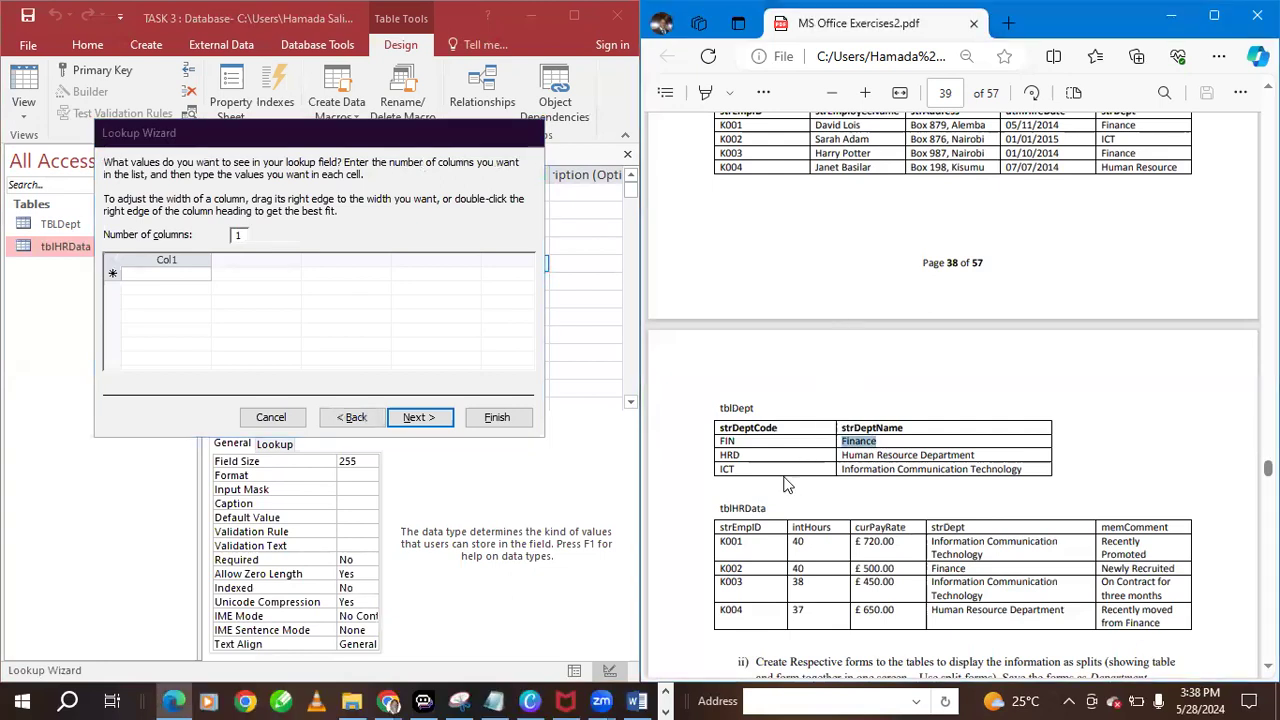
{"action": "left_click", "coordinate": [200, 276]}
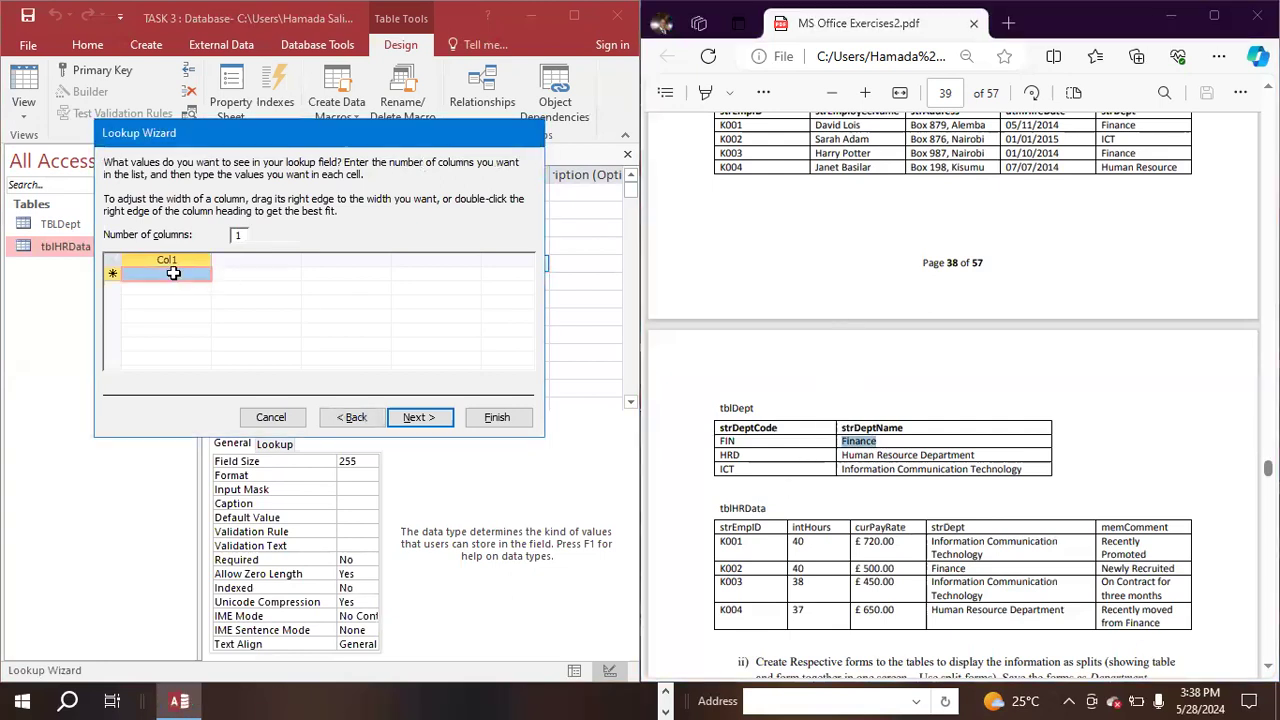
{"action": "key", "text": "ctrl+v"}
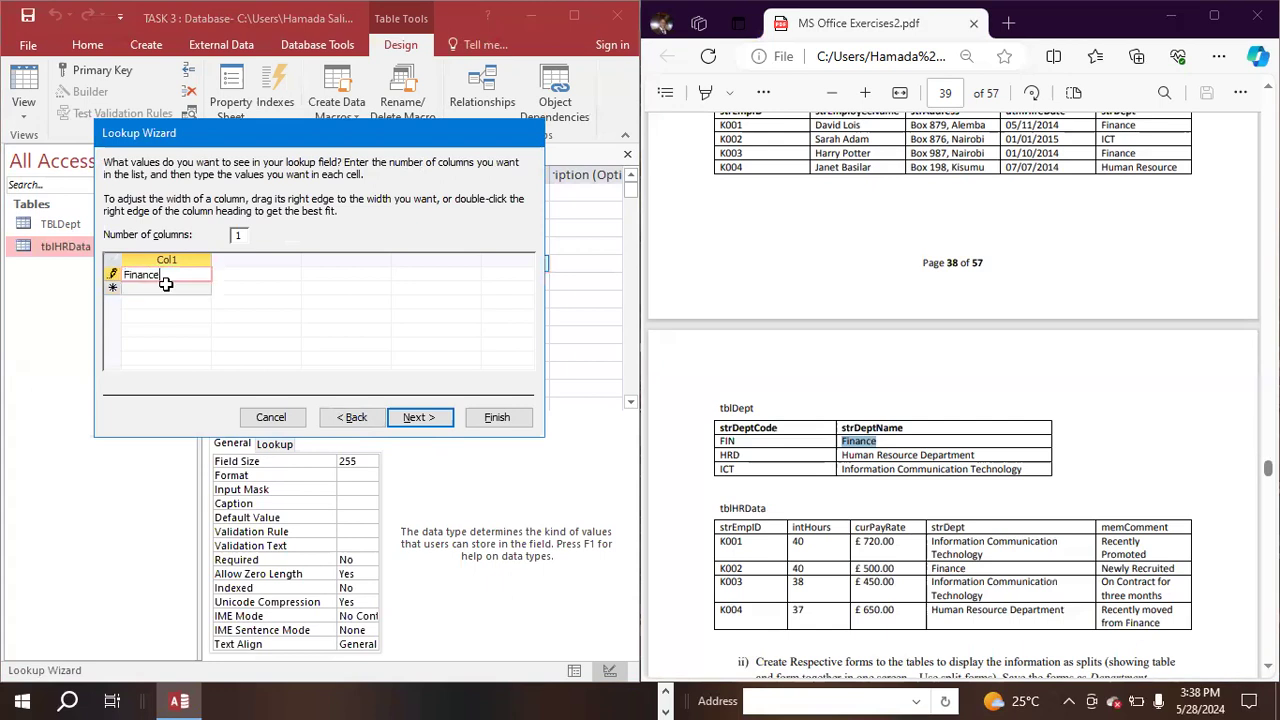
{"action": "left_click_drag", "start_coordinate": [976, 456], "coordinate": [840, 456]}
{"action": "left_click_drag", "start_coordinate": [976, 456], "coordinate": [820, 455]}
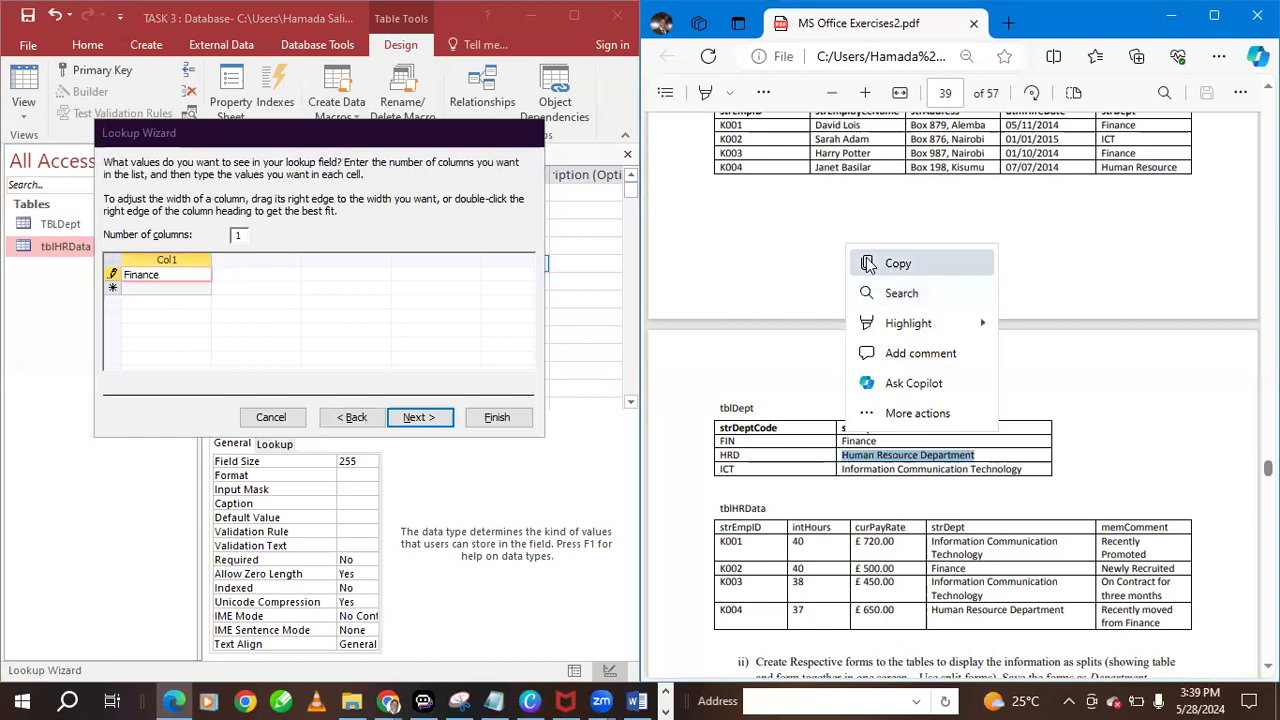
{"action": "left_click", "coordinate": [880, 262]}
{"action": "left_click", "coordinate": [157, 290]}
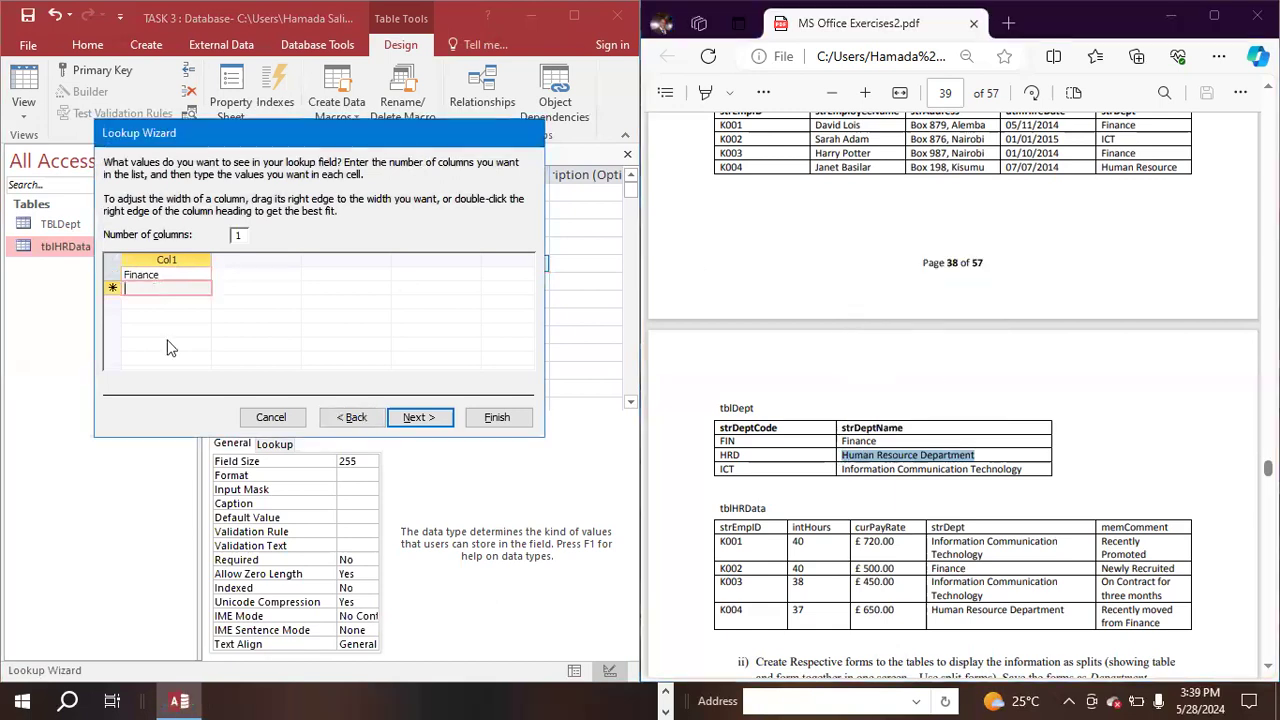
{"action": "key", "text": "ctrl+v"}
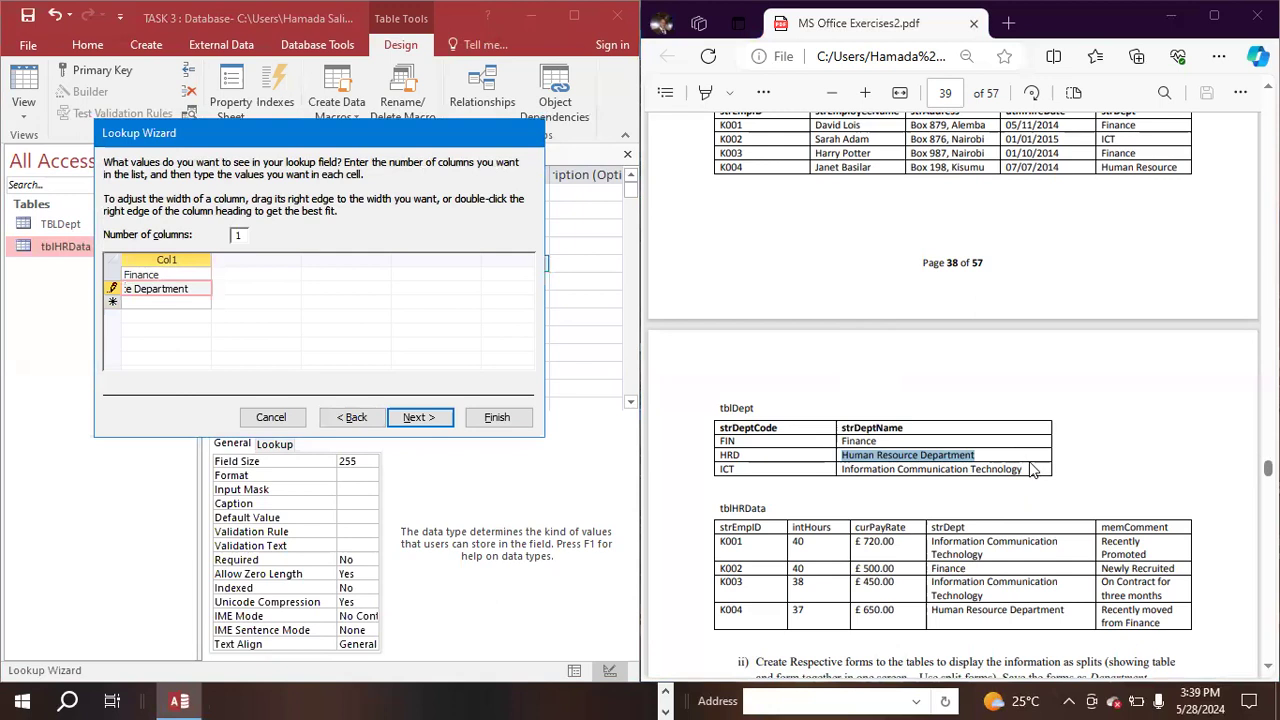
- Add Information Communication Technology from the PDF's tblDept data as the third lookup value and finish the wizard with the label strDept
{"action": "left_click", "coordinate": [1030, 470]}
{"action": "left_click_drag", "start_coordinate": [1024, 470], "coordinate": [842, 470]}
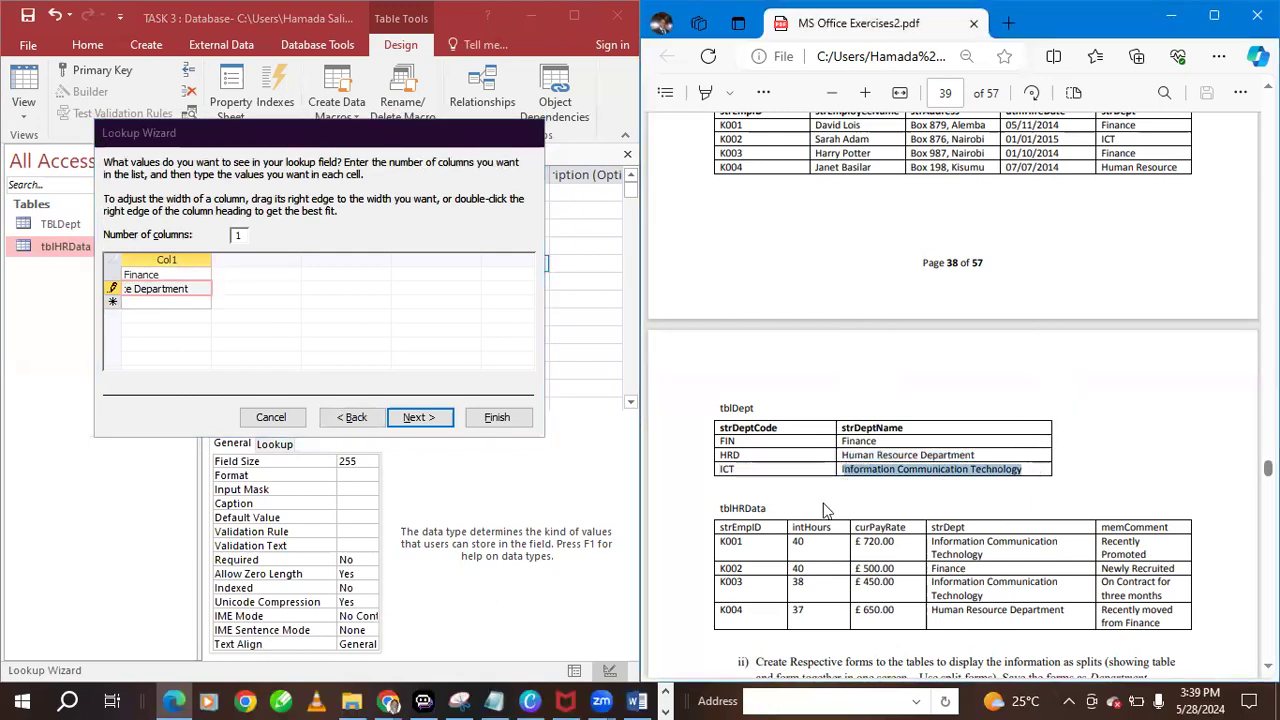
{"action": "left_click", "coordinate": [167, 301]}
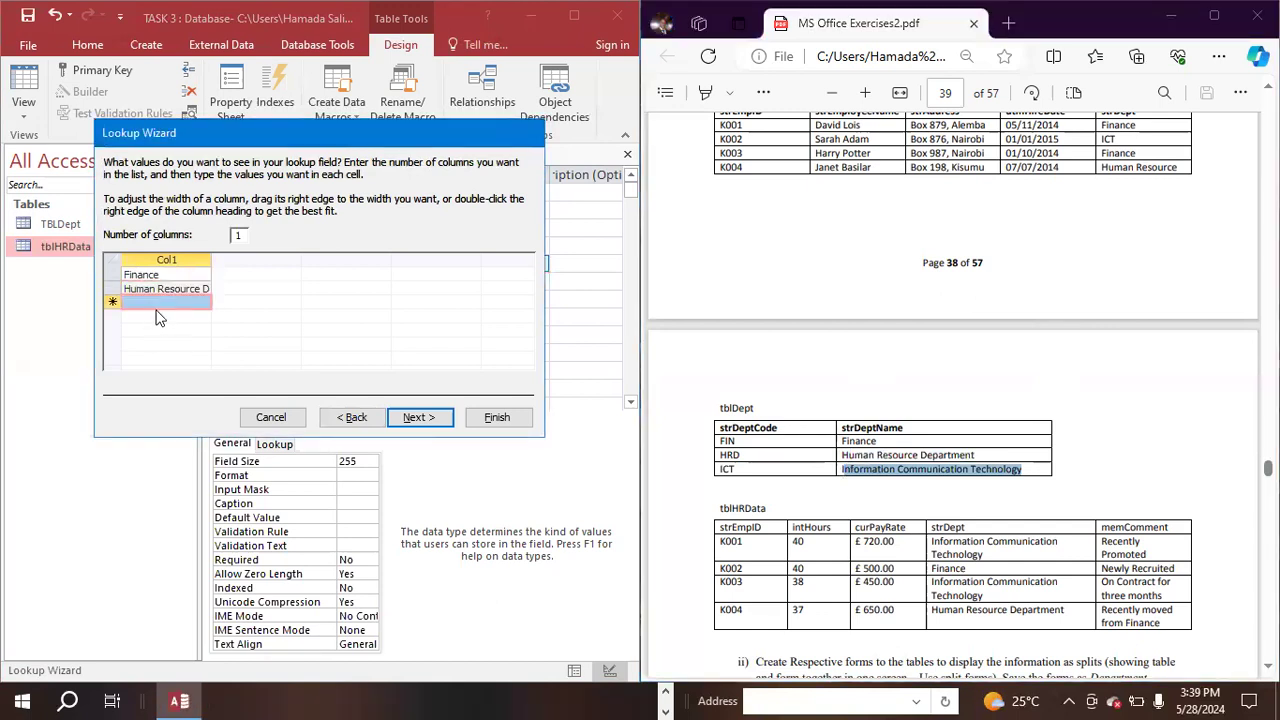
{"action": "left_click", "coordinate": [156, 289]}
{"action": "left_click", "coordinate": [153, 302]}
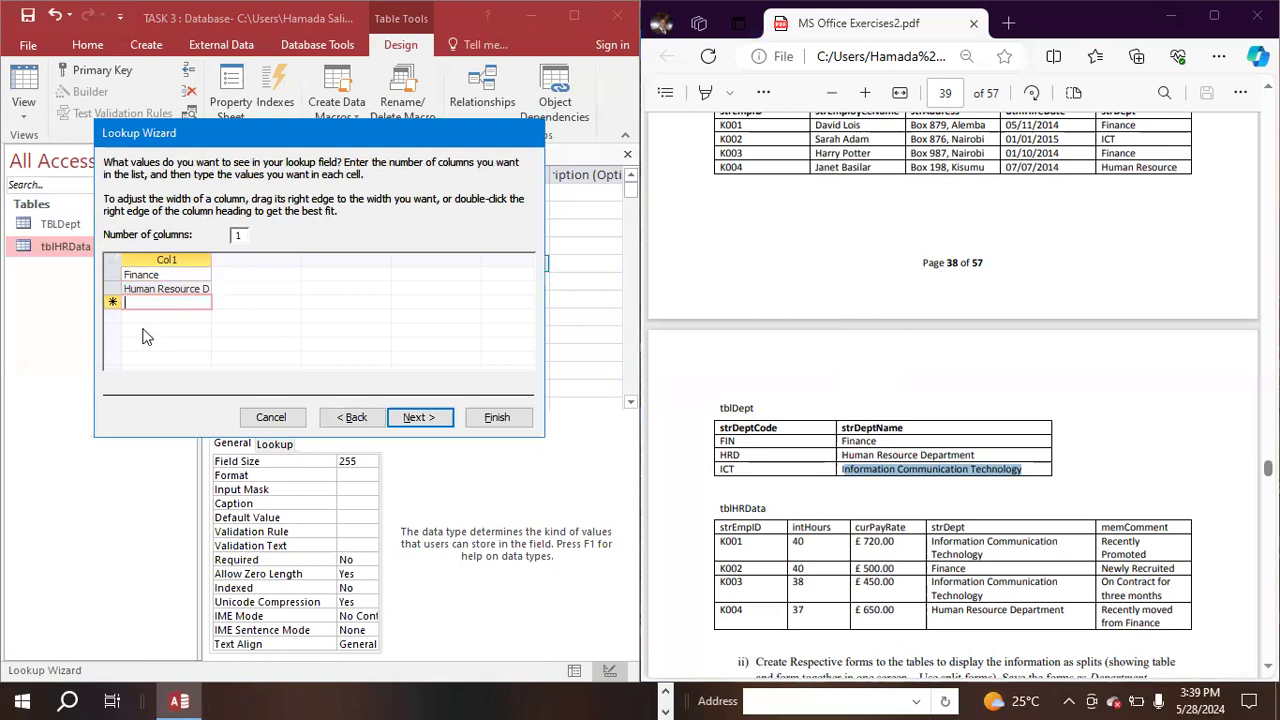
{"action": "key", "text": "ctrl+v"}
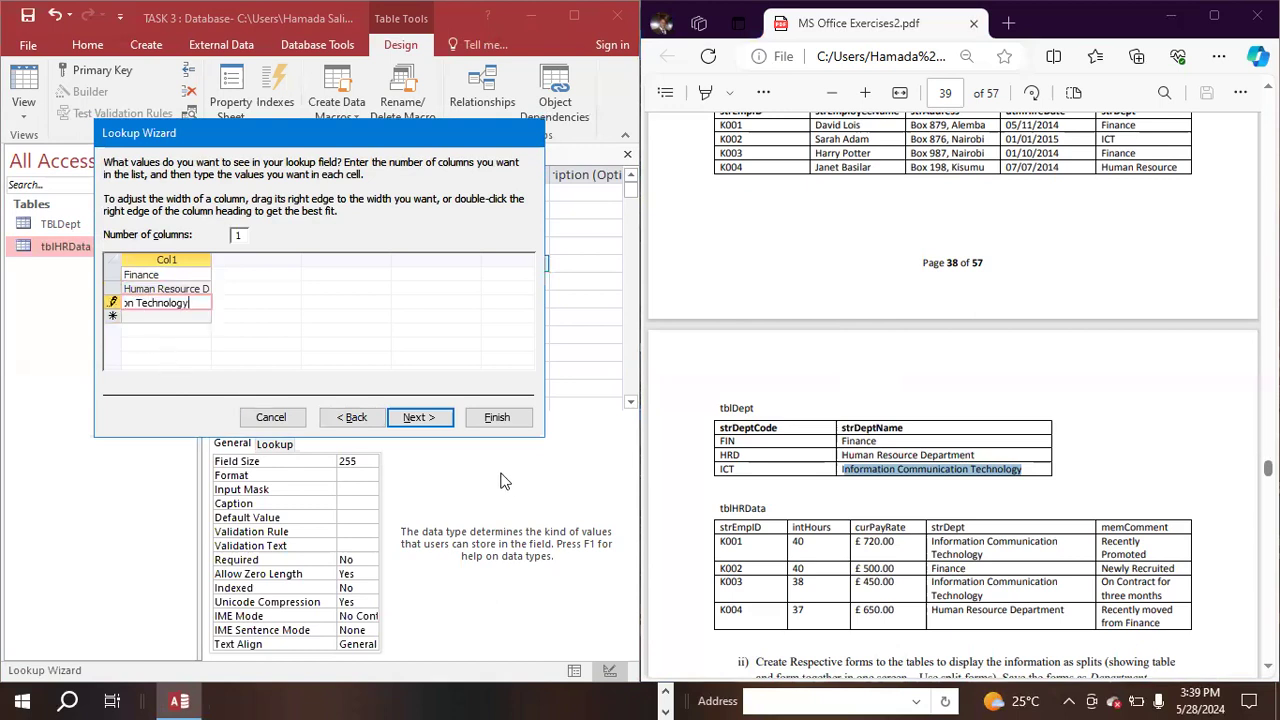
{"action": "left_click", "coordinate": [408, 422]}
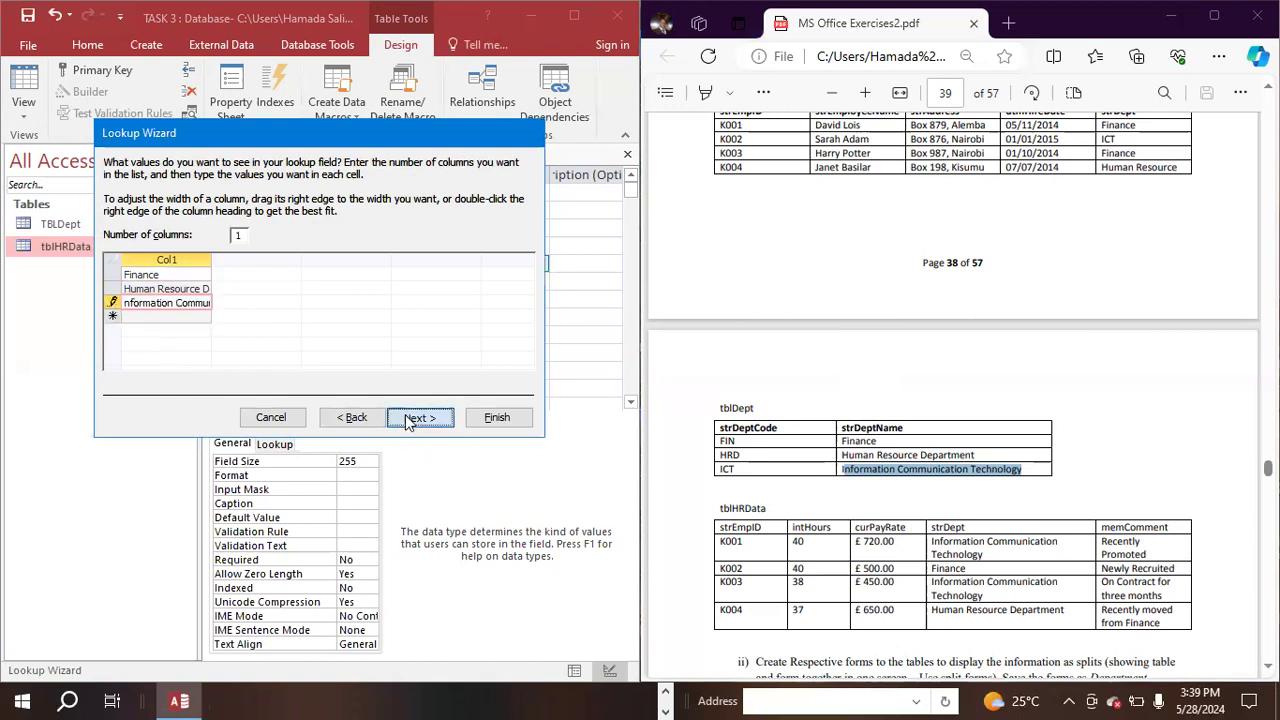
{"action": "left_click", "coordinate": [497, 418]}
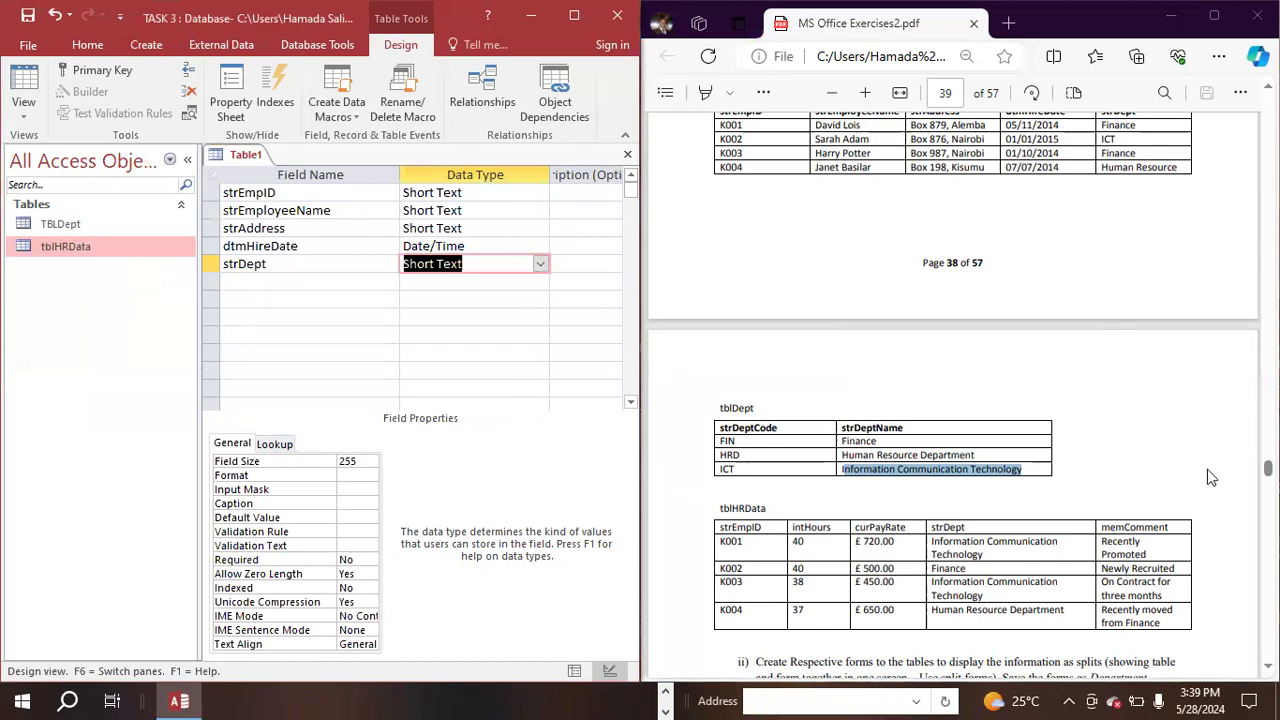
- Switch the table to Datasheet View, saving it as tblPersonalData with the name copied from the PDF and having a primary key created automatically
{"action": "scroll", "coordinate": [952, 400], "scroll_direction": "up", "scroll_amount": 10}
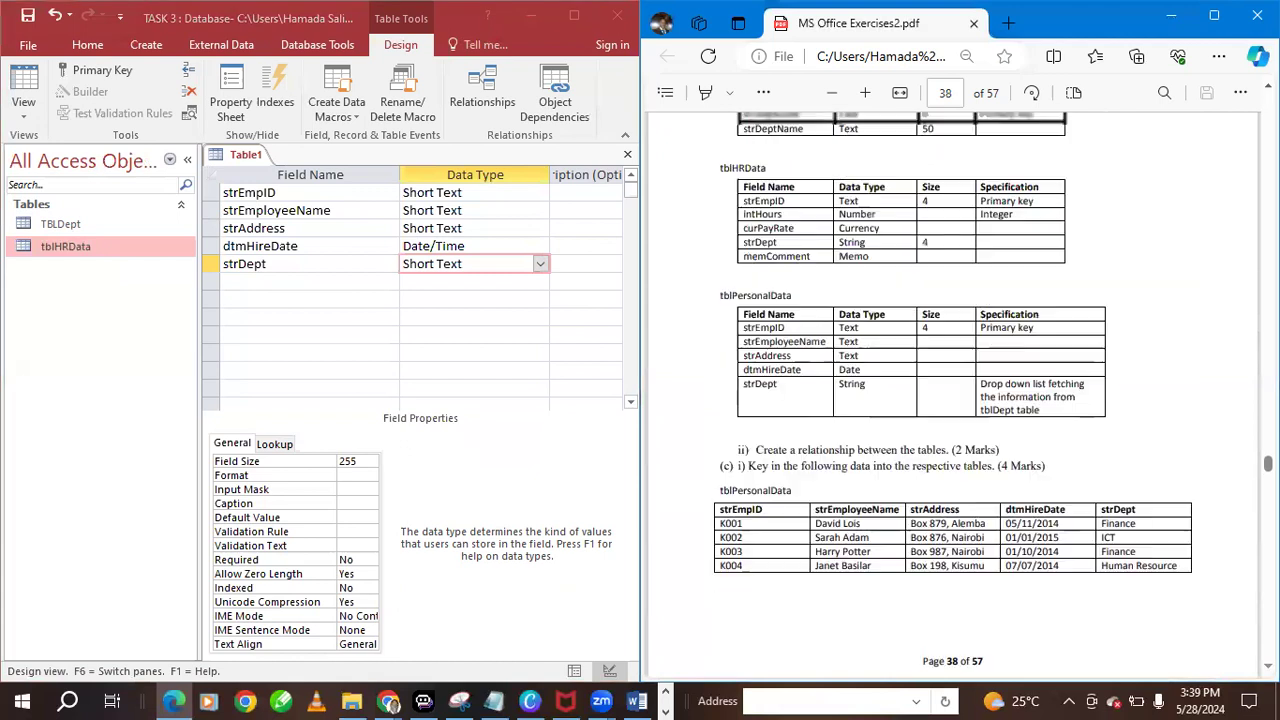
{"action": "scroll", "coordinate": [1207, 170], "scroll_direction": "up", "scroll_amount": 5}
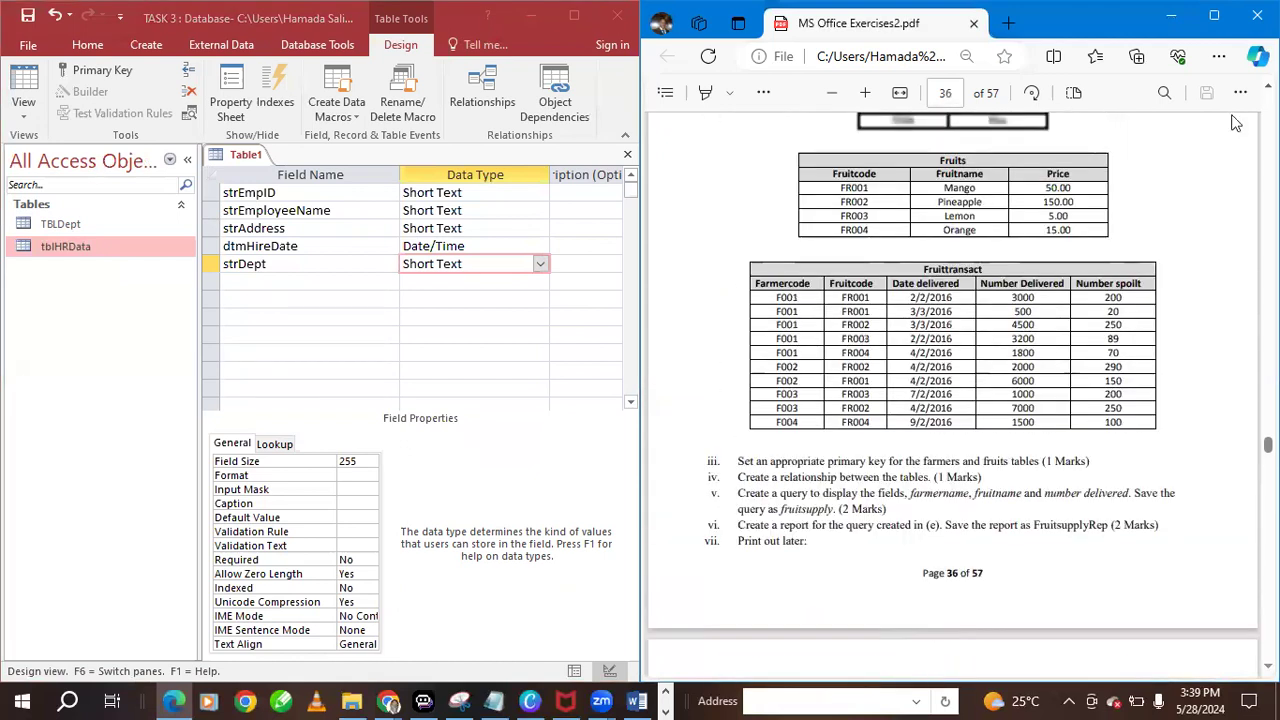
{"action": "scroll", "coordinate": [952, 400], "scroll_direction": "down", "scroll_amount": 10}
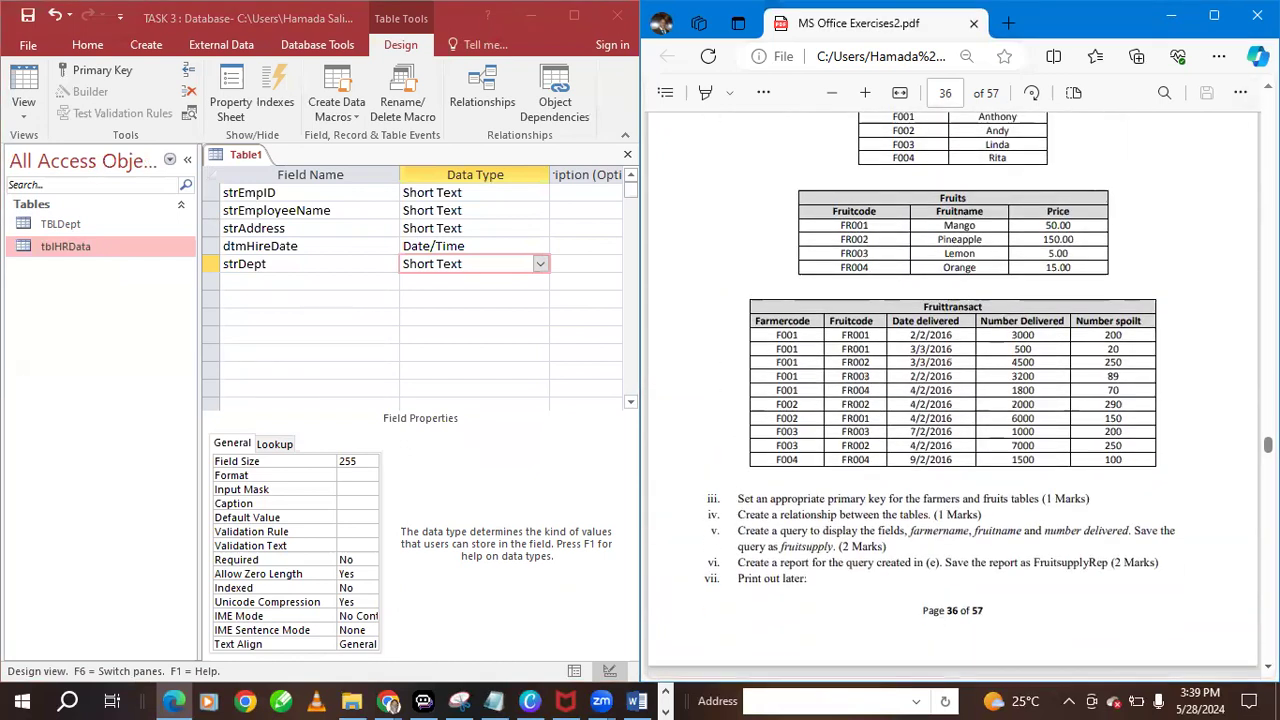
{"action": "scroll", "coordinate": [793, 455], "scroll_direction": "down", "scroll_amount": 5}
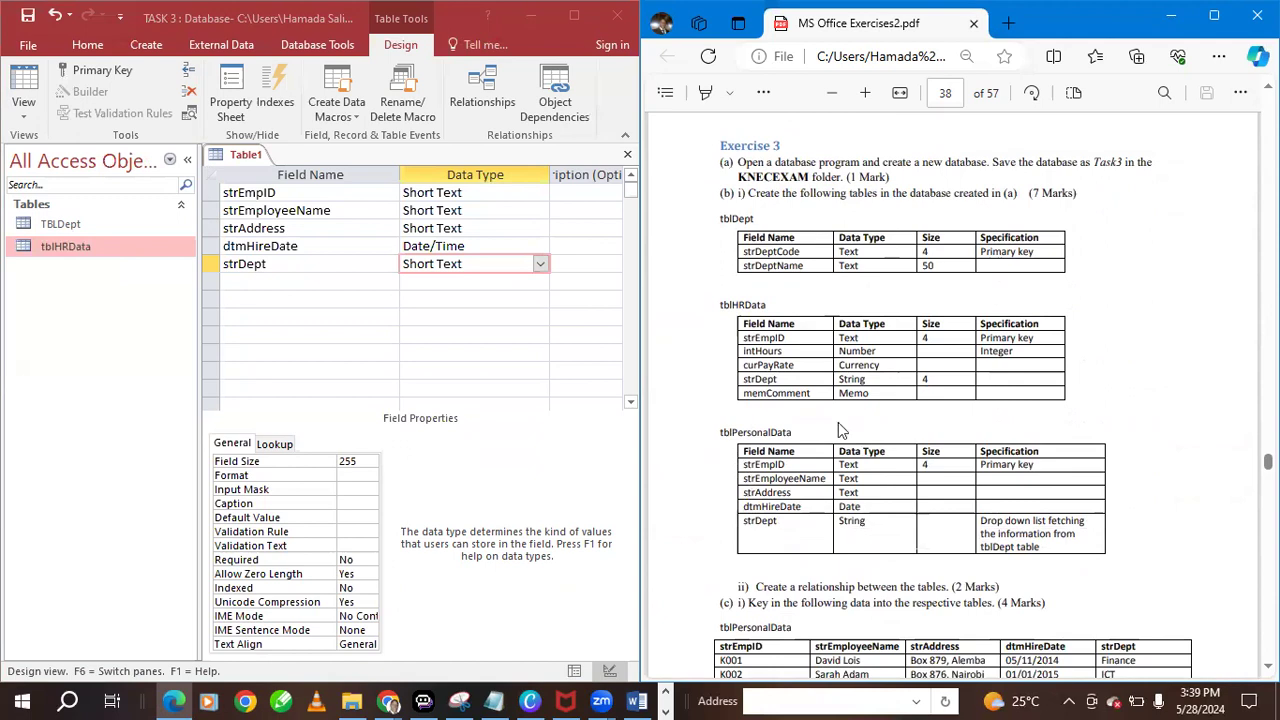
{"action": "double_click", "coordinate": [751, 431]}
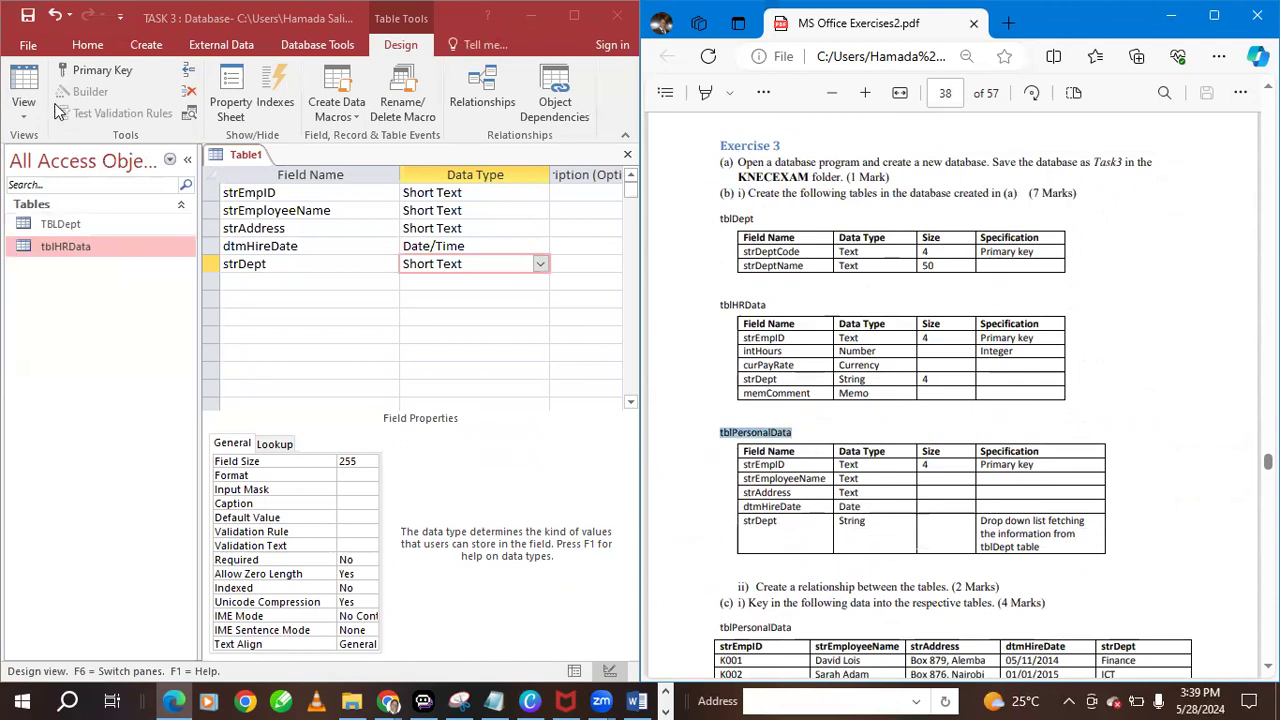
{"action": "left_click", "coordinate": [26, 118]}
{"action": "left_click", "coordinate": [24, 117]}
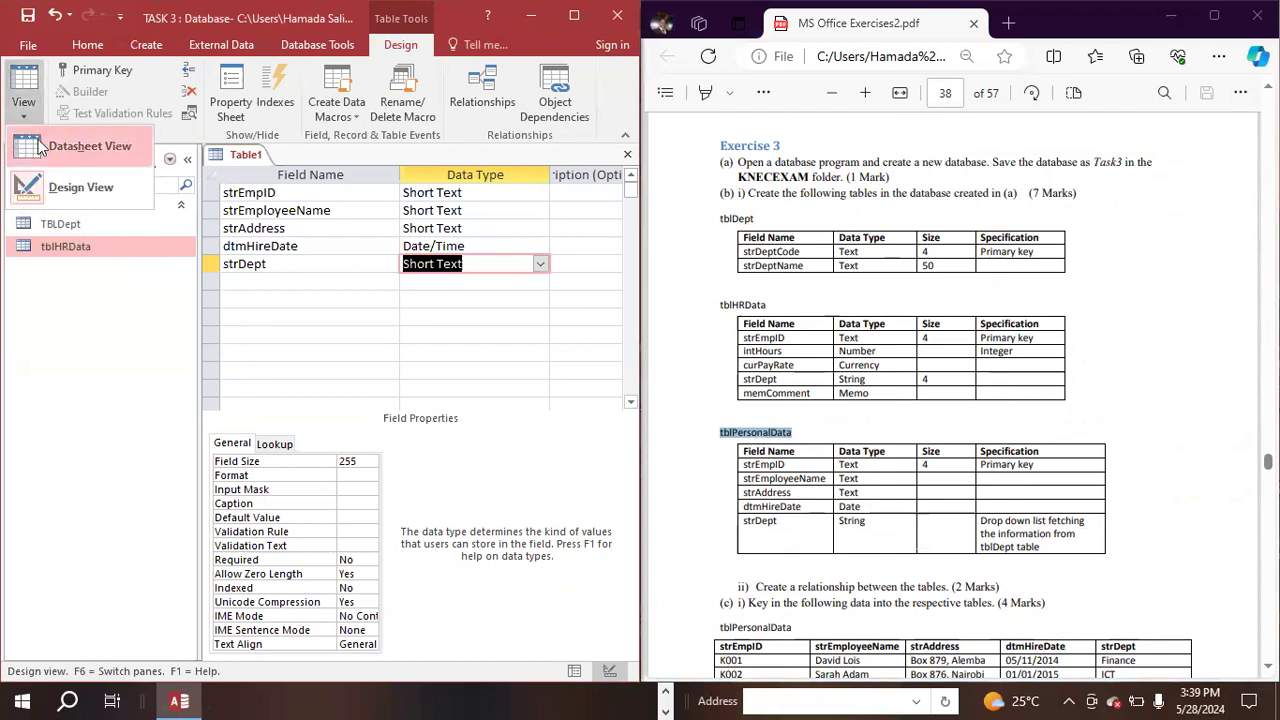
{"action": "left_click", "coordinate": [47, 141]}
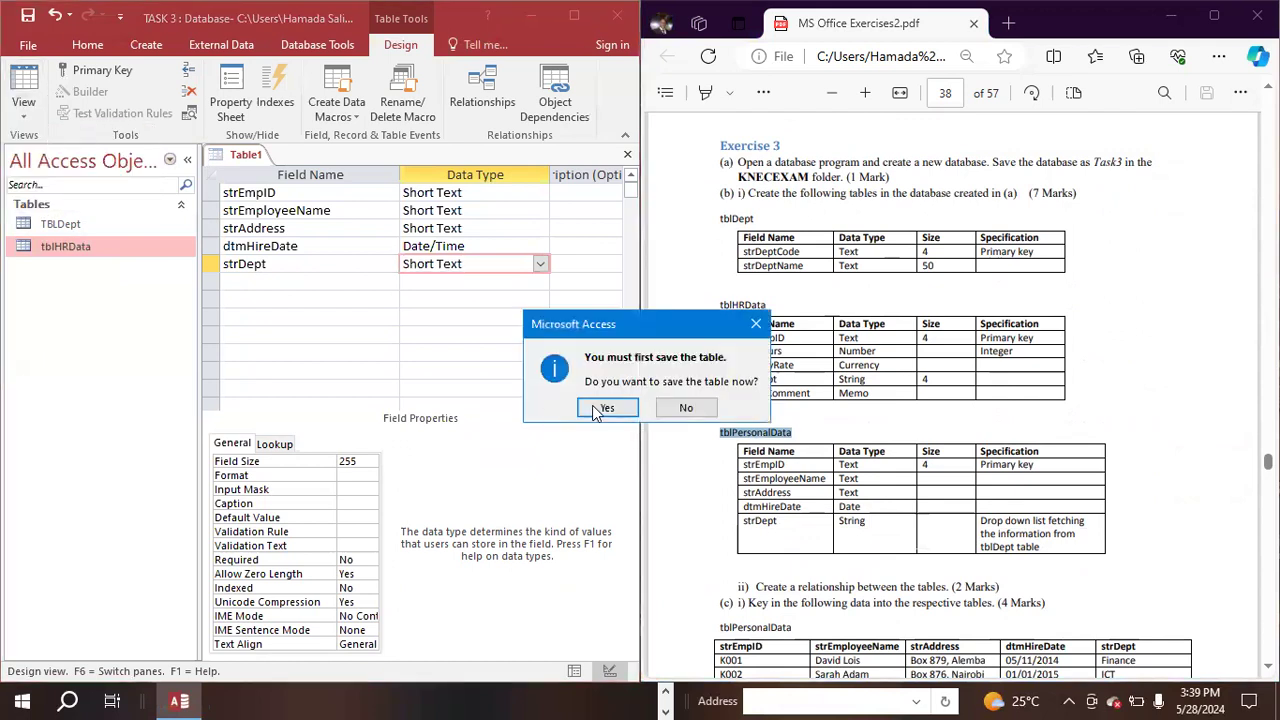
{"action": "left_click", "coordinate": [605, 407]}
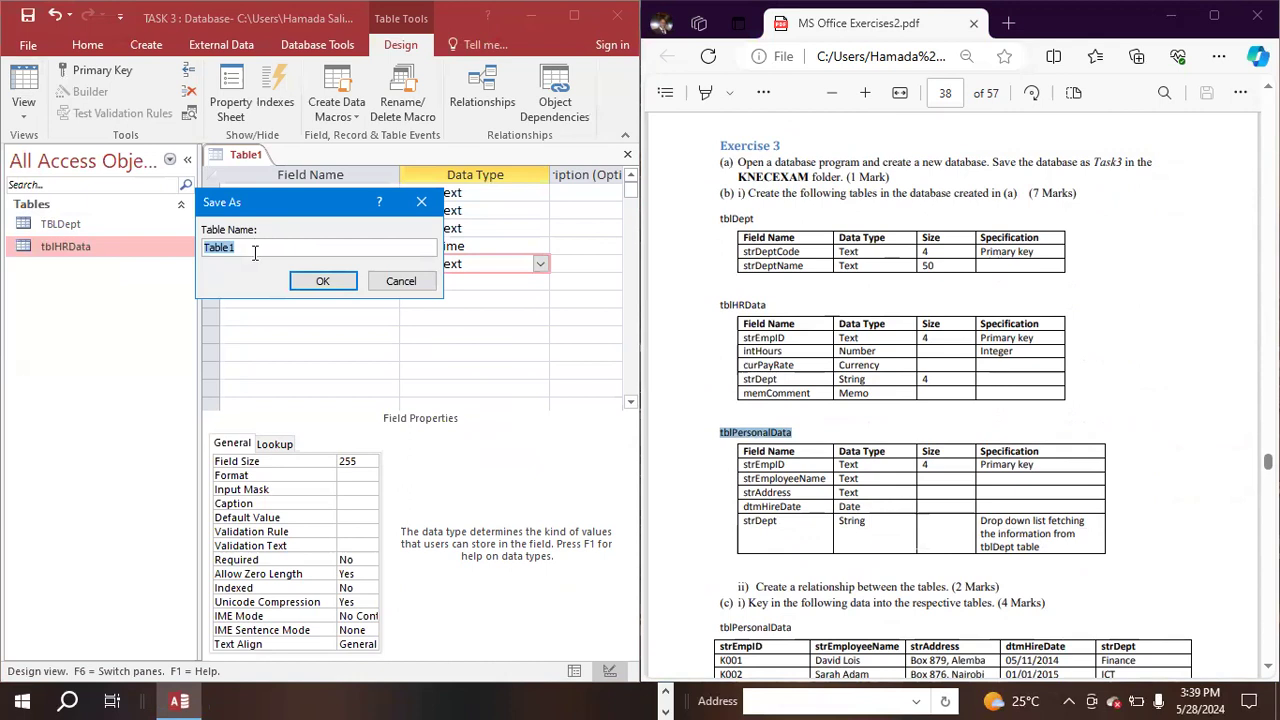
{"action": "key", "text": "ctrl+v"}
{"action": "left_click", "coordinate": [318, 283]}
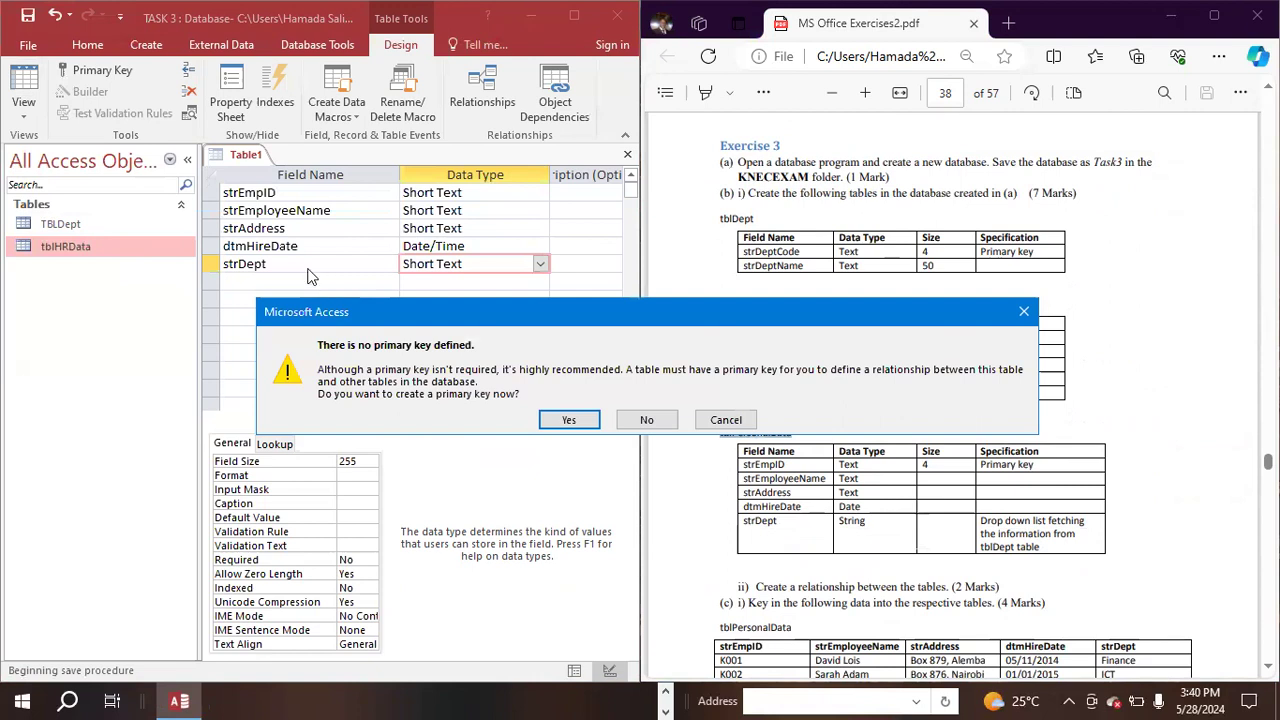
{"action": "left_click", "coordinate": [556, 424]}
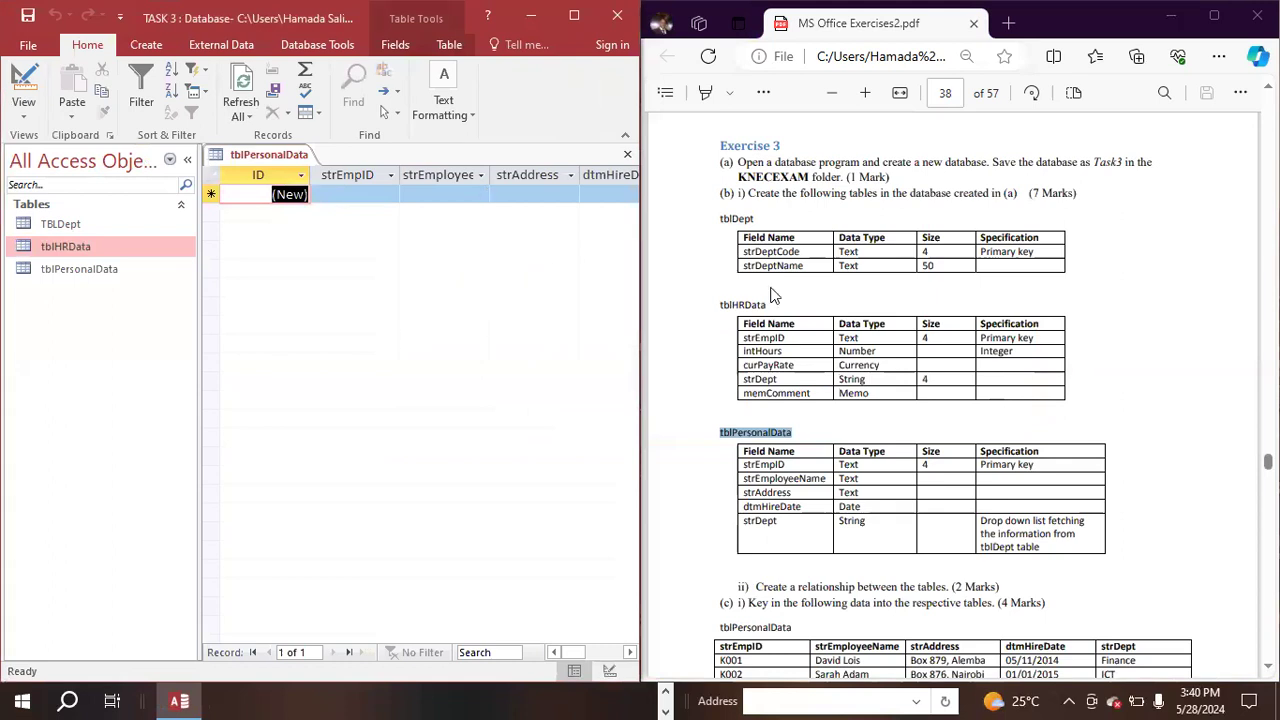
- Review the PDF's table specifications and relationship task, then maximise the Access window and close the tblPersonalData table
{"action": "scroll", "coordinate": [1016, 395], "scroll_direction": "down", "scroll_amount": 4}
{"action": "scroll", "coordinate": [1000, 408], "scroll_direction": "up", "scroll_amount": 5}
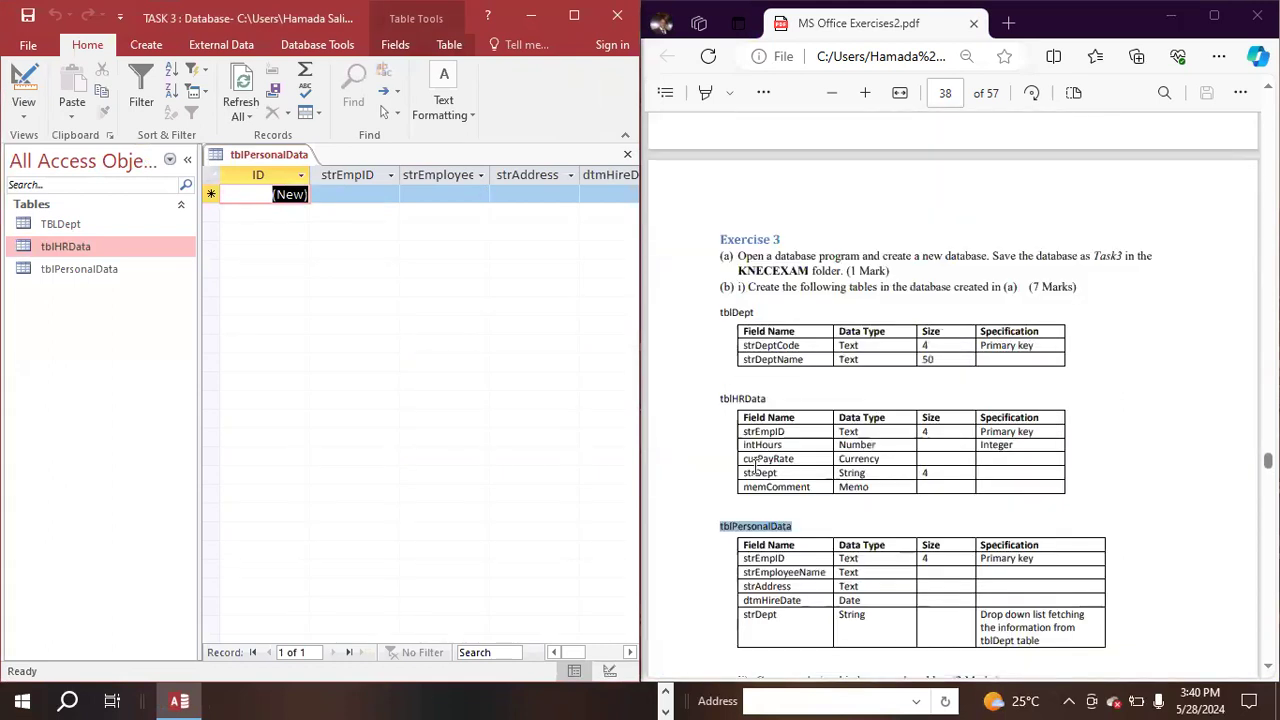
{"action": "scroll", "coordinate": [866, 514], "scroll_direction": "down", "scroll_amount": 3}
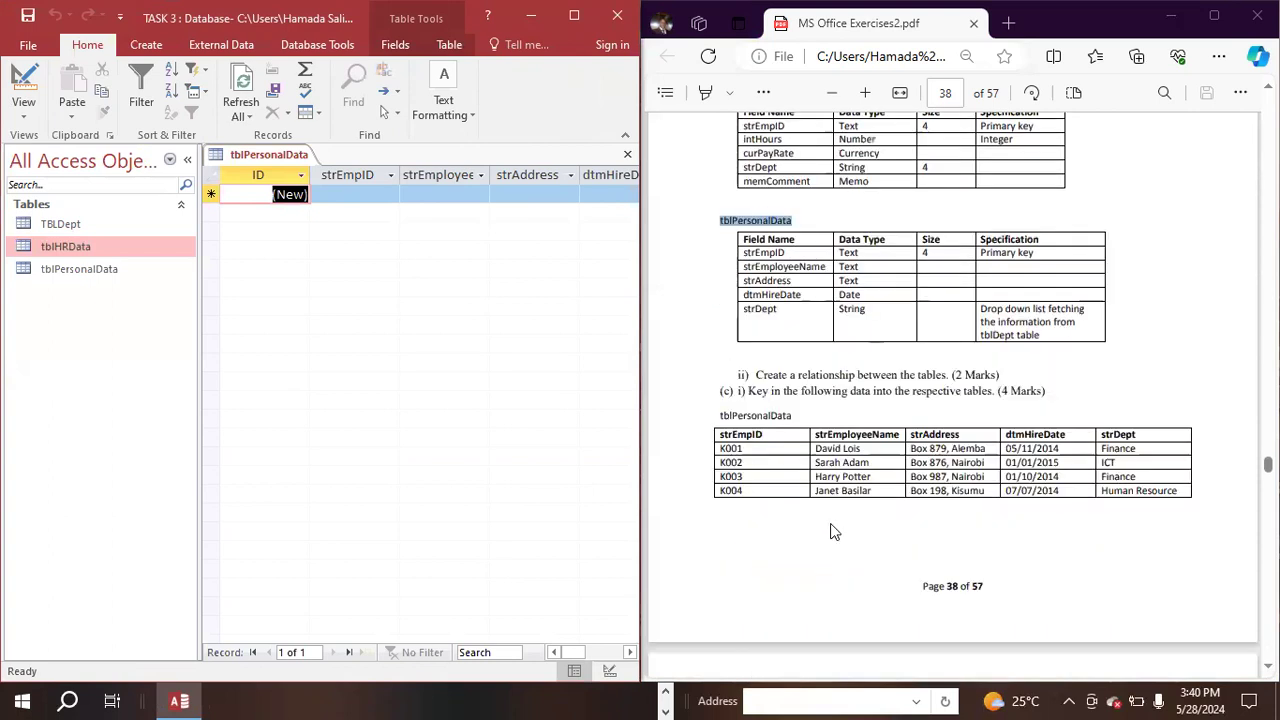
{"action": "scroll", "coordinate": [835, 532], "scroll_direction": "down", "scroll_amount": 1}
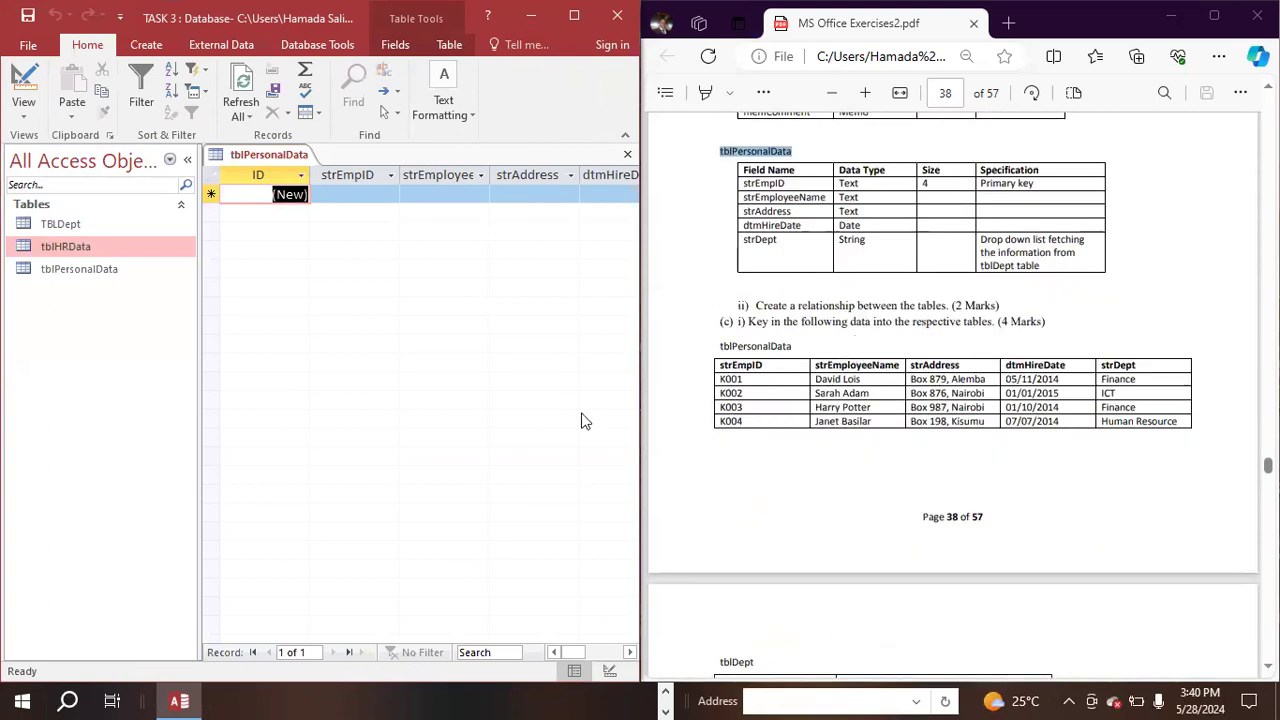
{"action": "left_click", "coordinate": [574, 16]}
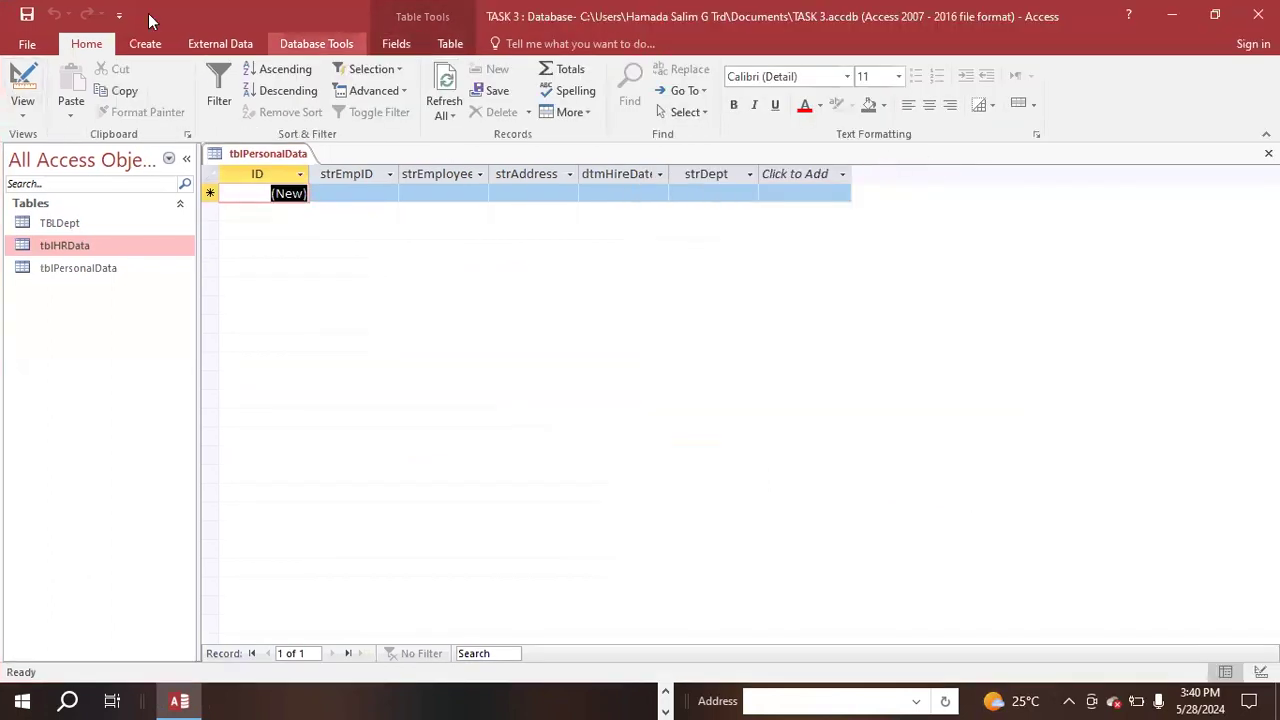
{"action": "left_click", "coordinate": [316, 44]}
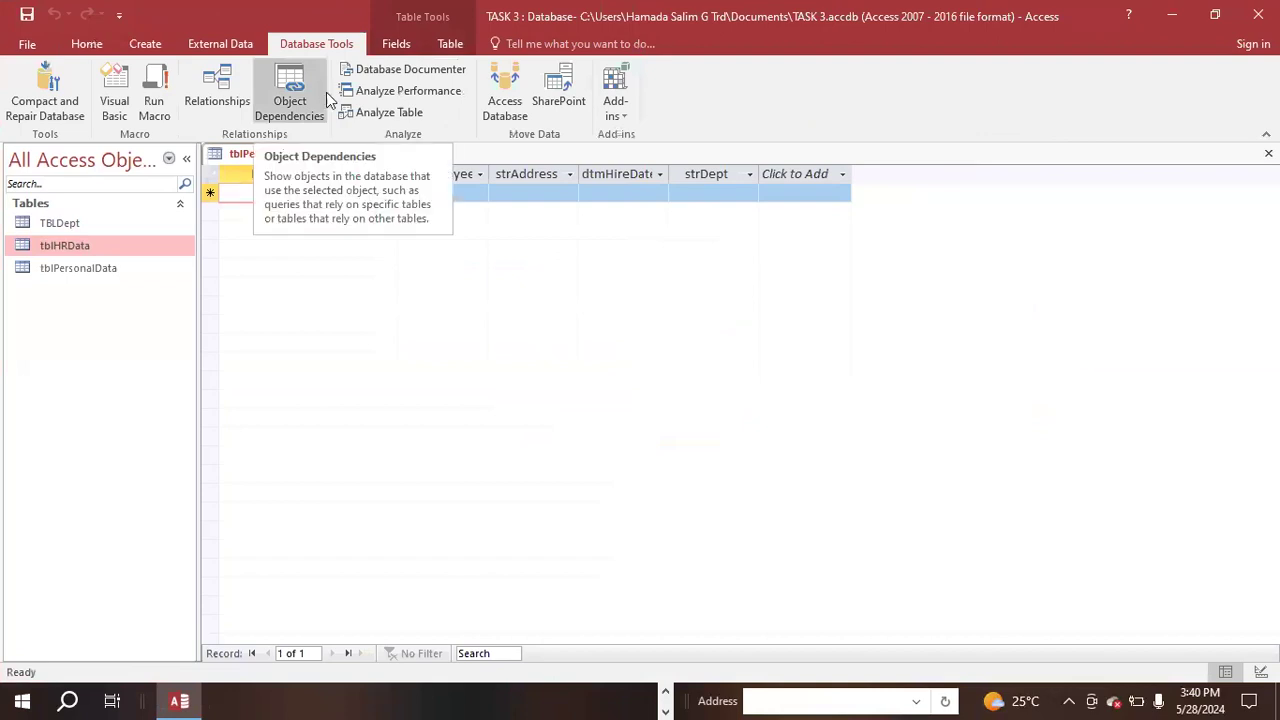
{"action": "right_click", "coordinate": [243, 153]}
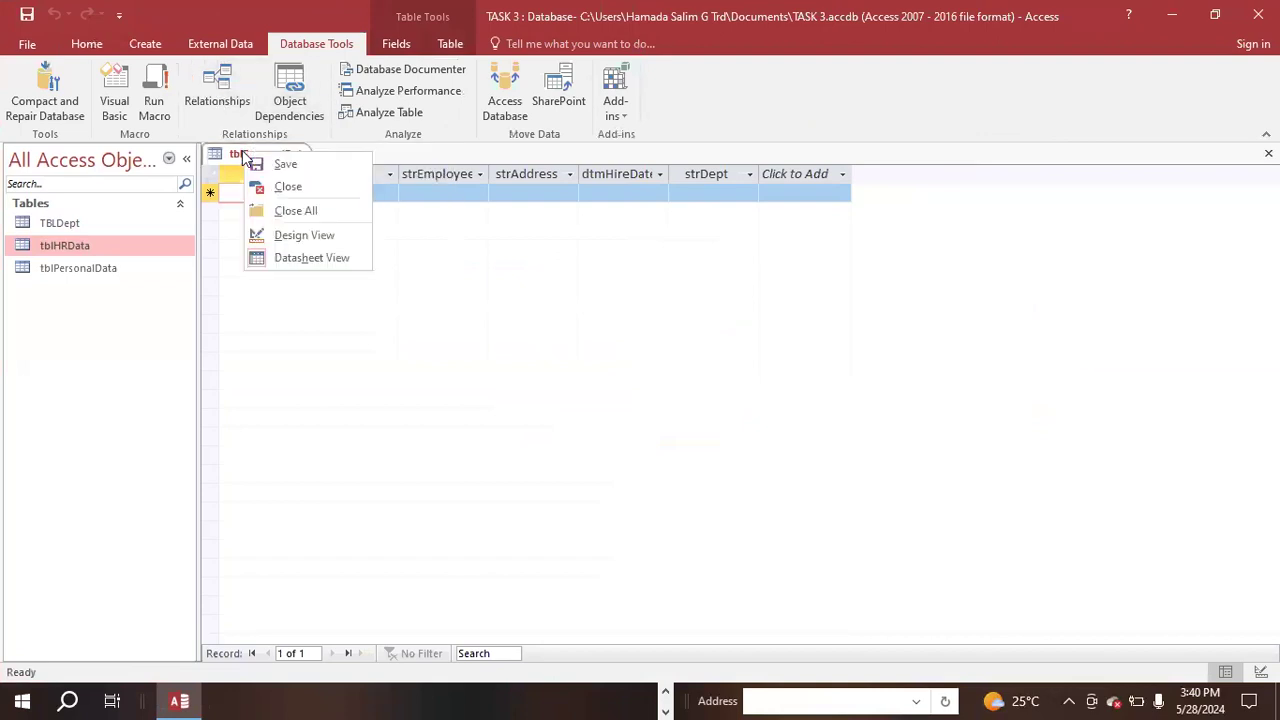
{"action": "left_click", "coordinate": [305, 188]}
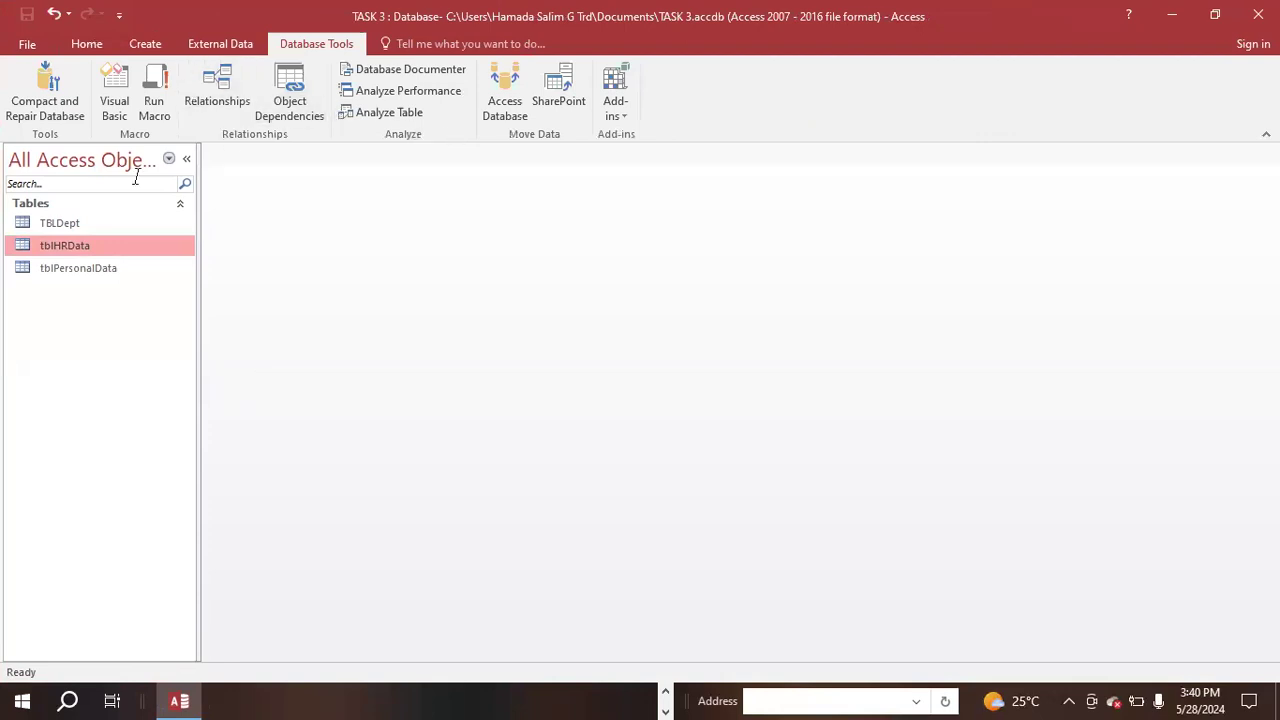
- Add TBLDept, tblHRData and tblPersonalData to the Relationships layout and move tblHRData below and between the other two
{"action": "left_click", "coordinate": [214, 77]}
{"action": "left_click", "coordinate": [551, 159]}
{"action": "left_click", "coordinate": [570, 135], "text": "shift"}
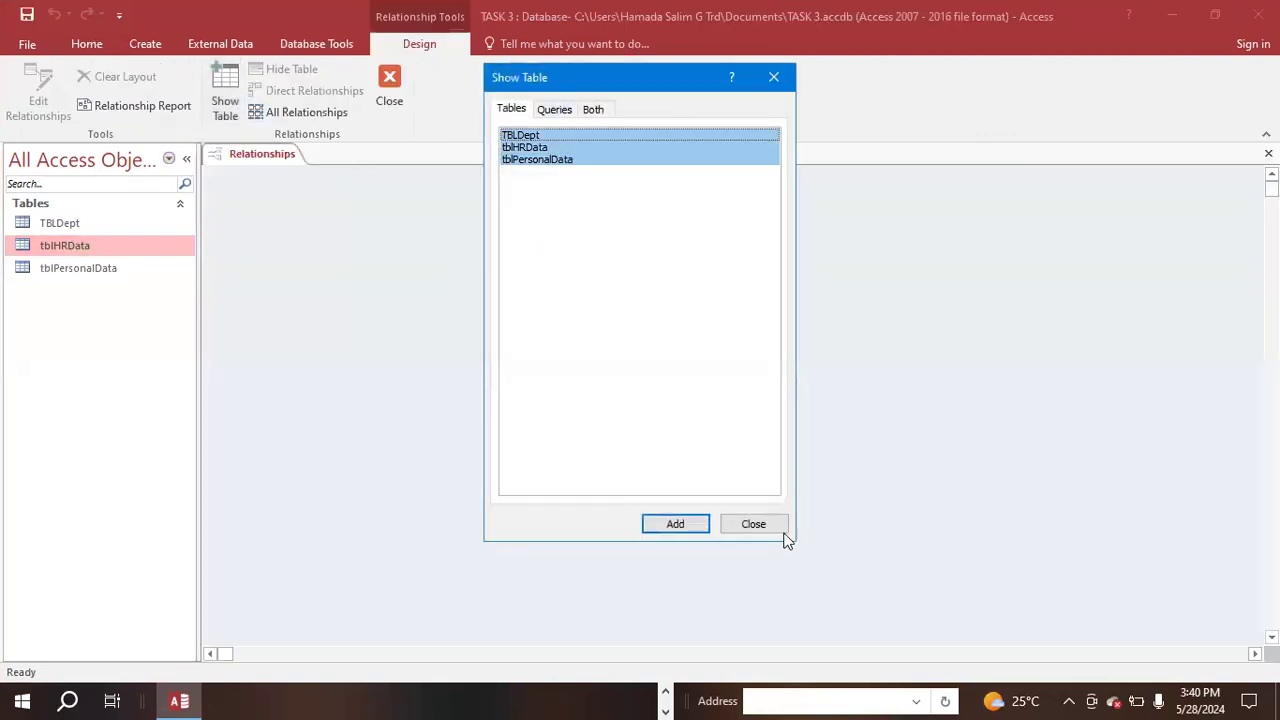
{"action": "left_click", "coordinate": [660, 525]}
{"action": "left_click", "coordinate": [754, 530]}
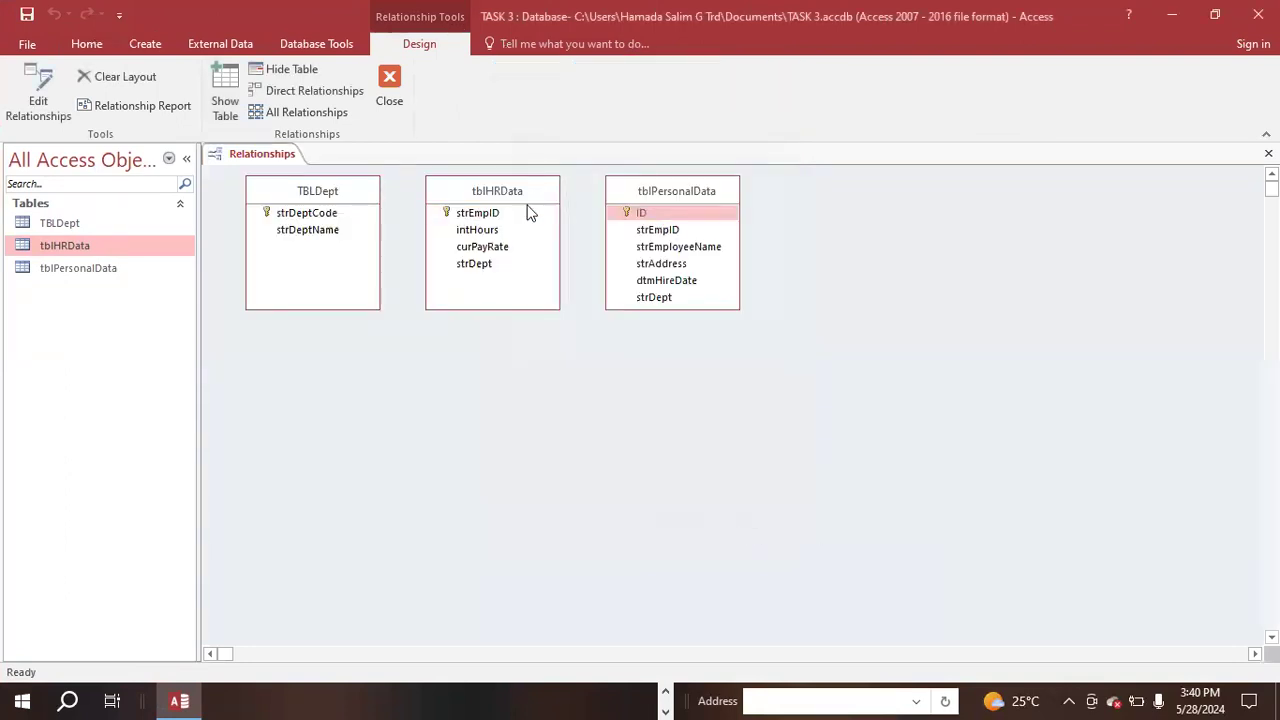
{"action": "left_click", "coordinate": [520, 193]}
{"action": "left_click_drag", "start_coordinate": [520, 193], "coordinate": [502, 444]}
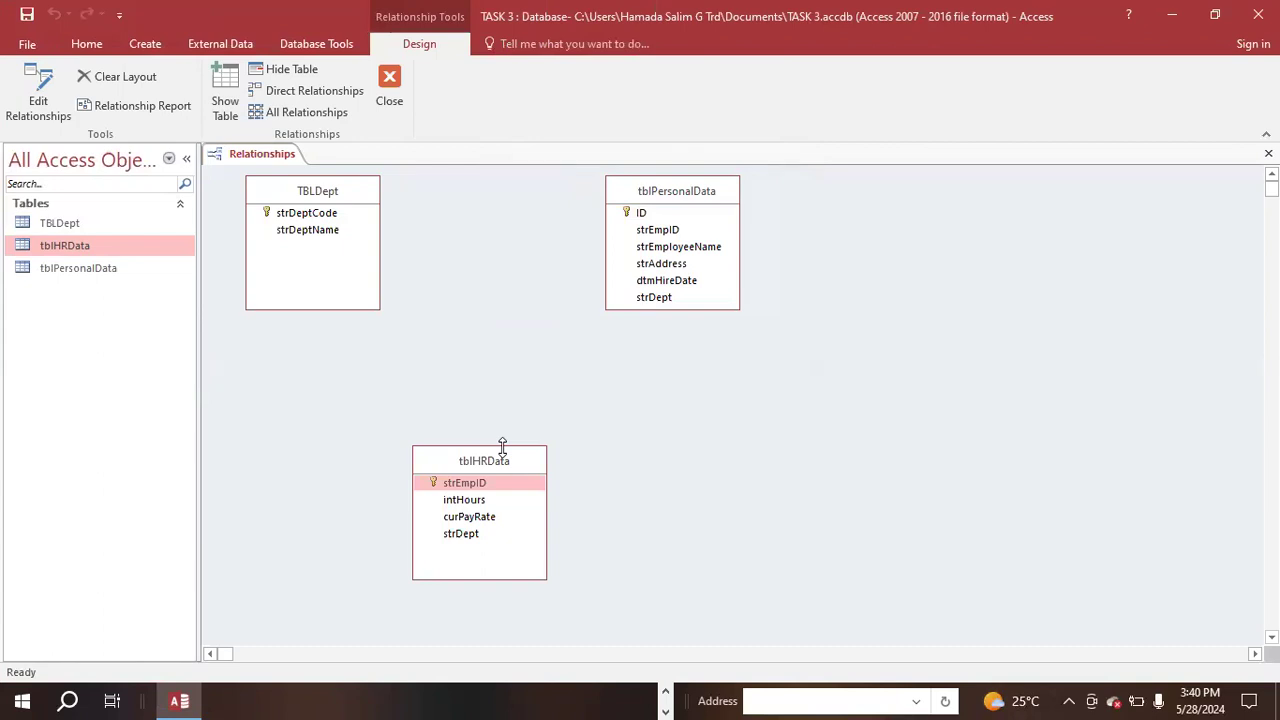
- Check the relationship instruction in the PDF, then create a relationship from strDeptCode in TBLDept to strEmpID in tblHRData
{"action": "left_click", "coordinate": [665, 694]}
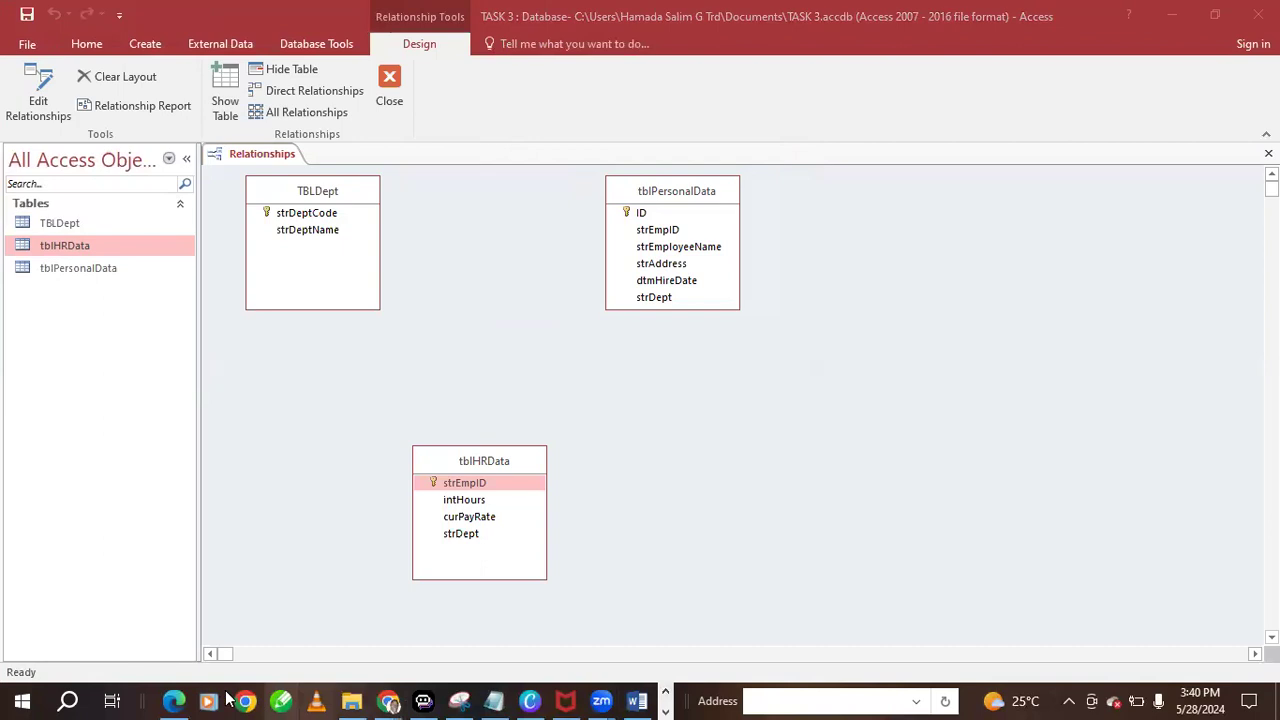
{"action": "left_click", "coordinate": [174, 700]}
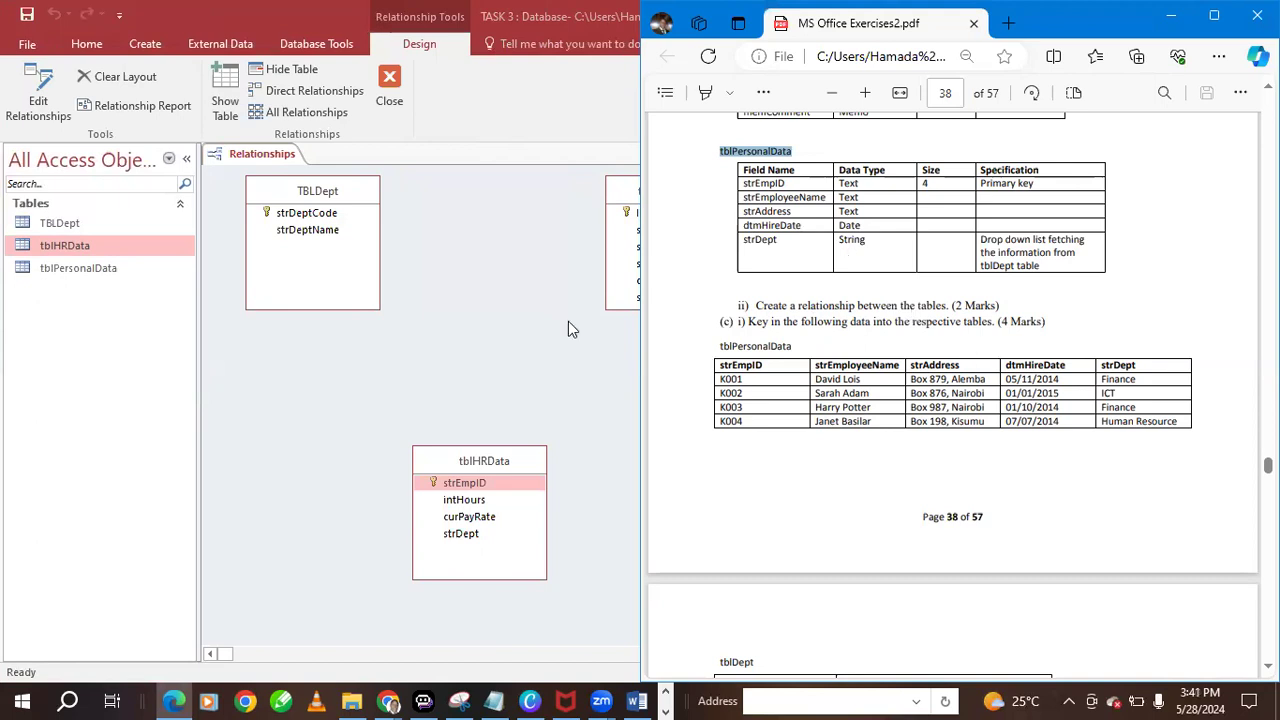
{"action": "left_click", "coordinate": [290, 213]}
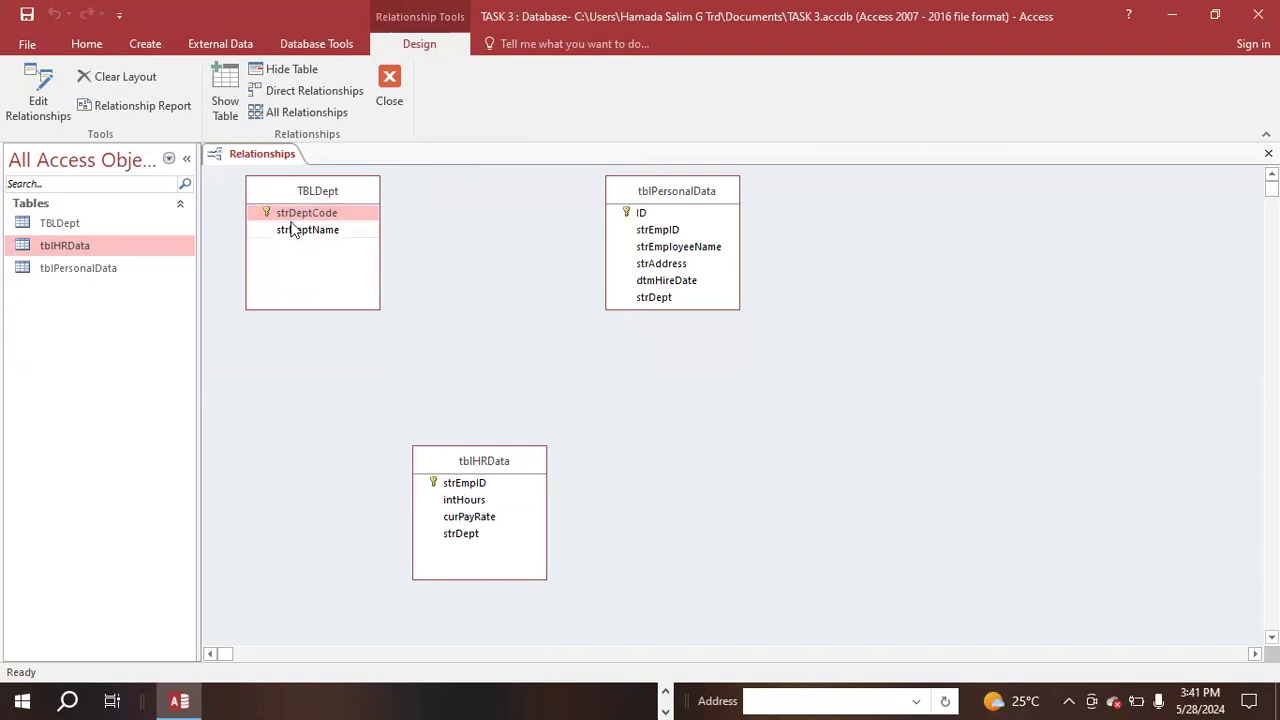
{"action": "left_click_drag", "start_coordinate": [268, 212], "coordinate": [446, 480]}
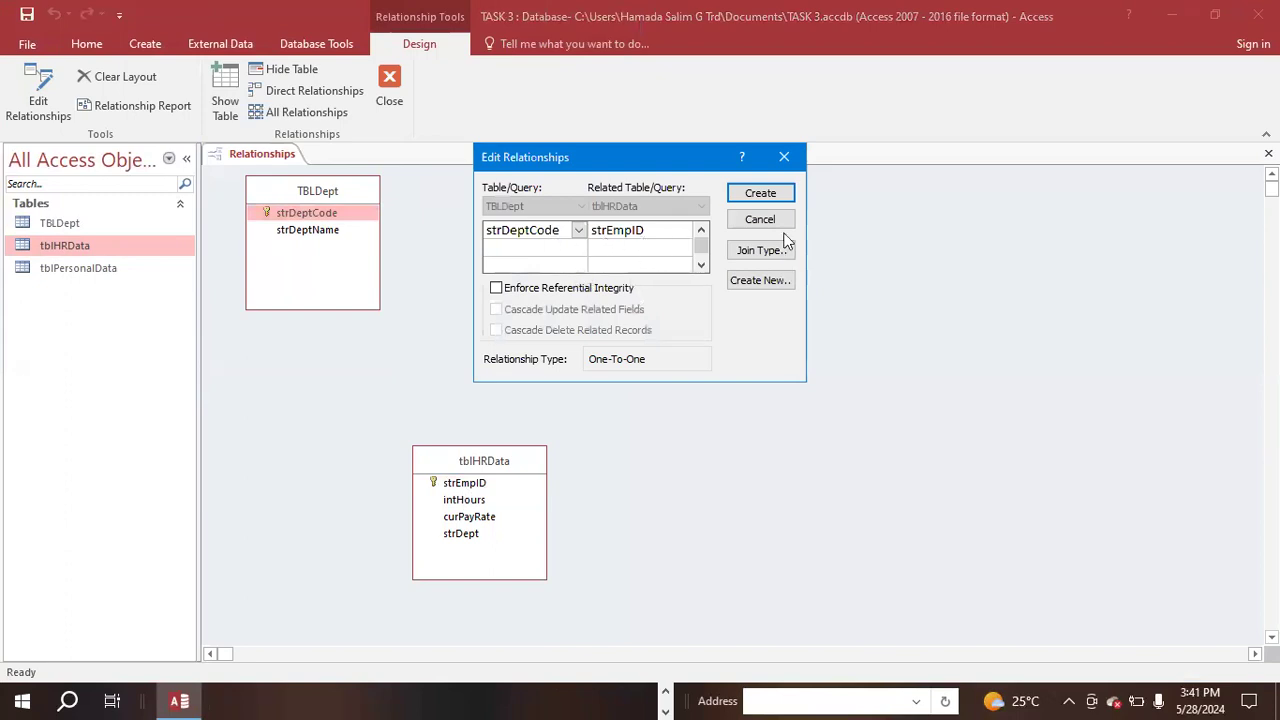
{"action": "left_click", "coordinate": [762, 195]}
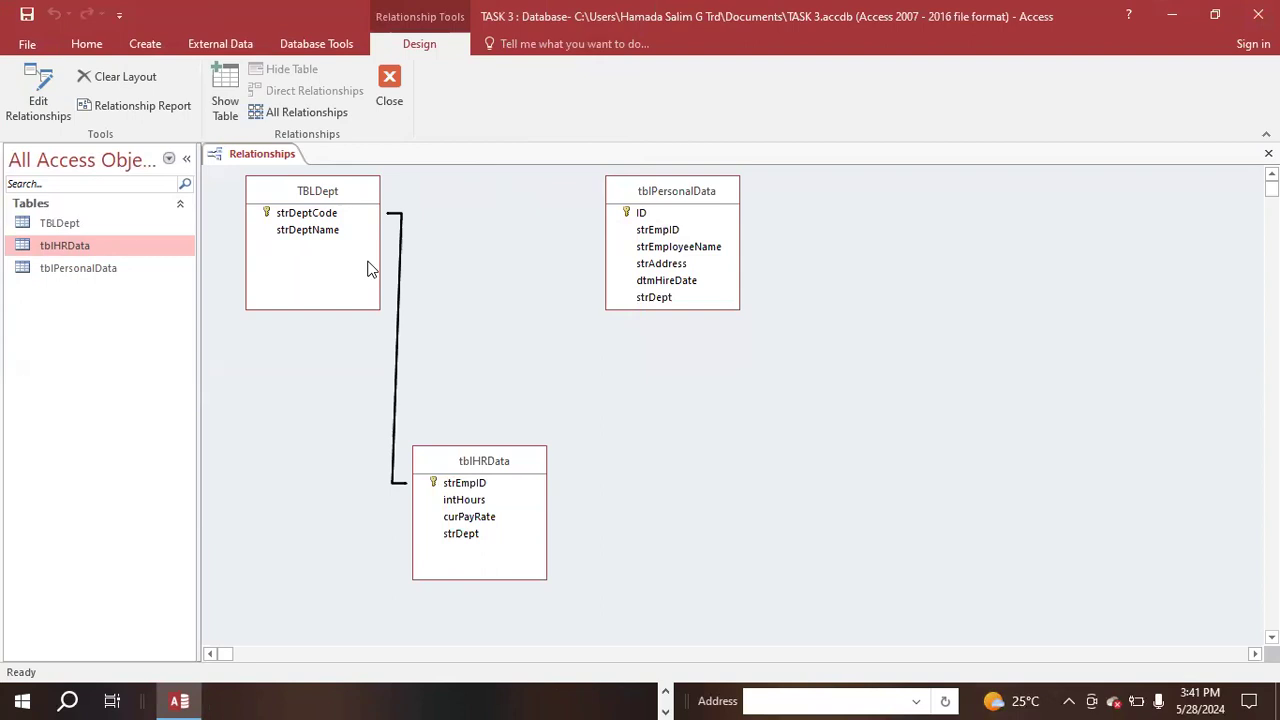
- Start a relationship from tblHRData's strEmpID to tblPersonalData's ID and choose strEmpID as the tblHRData field in the second and third rows
{"action": "left_click_drag", "start_coordinate": [470, 487], "coordinate": [630, 212]}
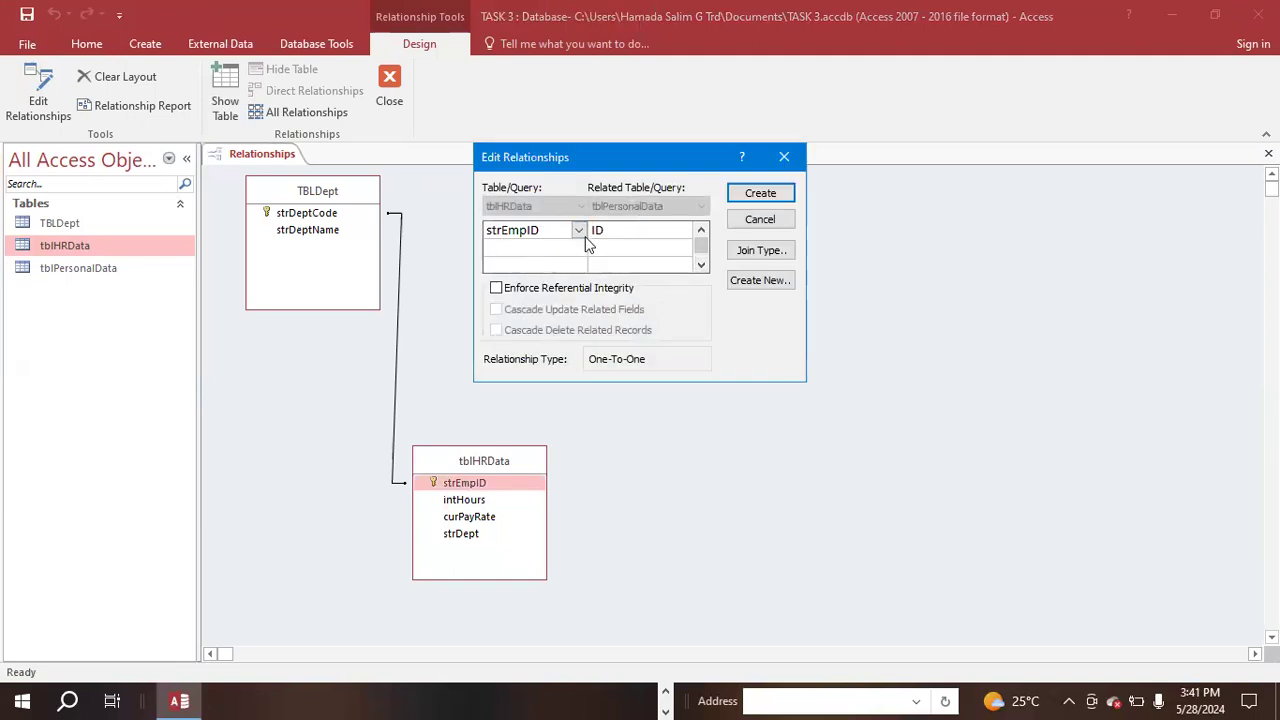
{"action": "left_click", "coordinate": [539, 249]}
{"action": "left_click", "coordinate": [578, 248]}
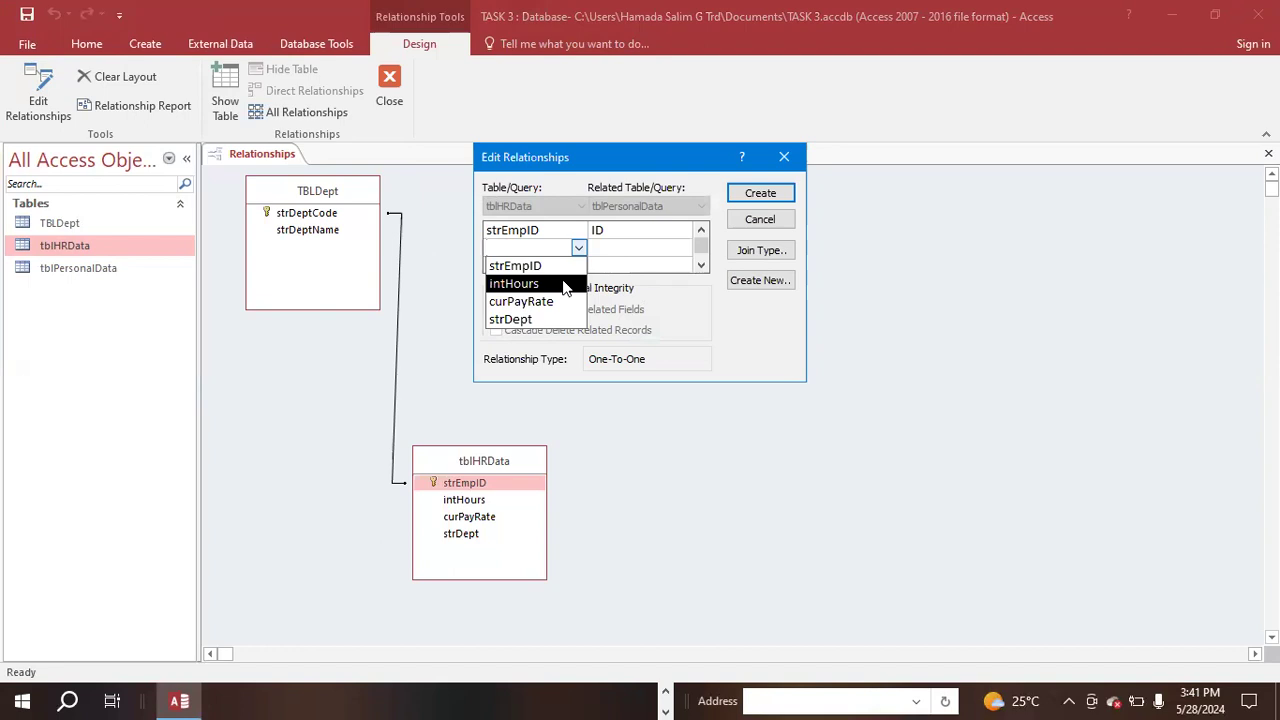
{"action": "left_click", "coordinate": [558, 266]}
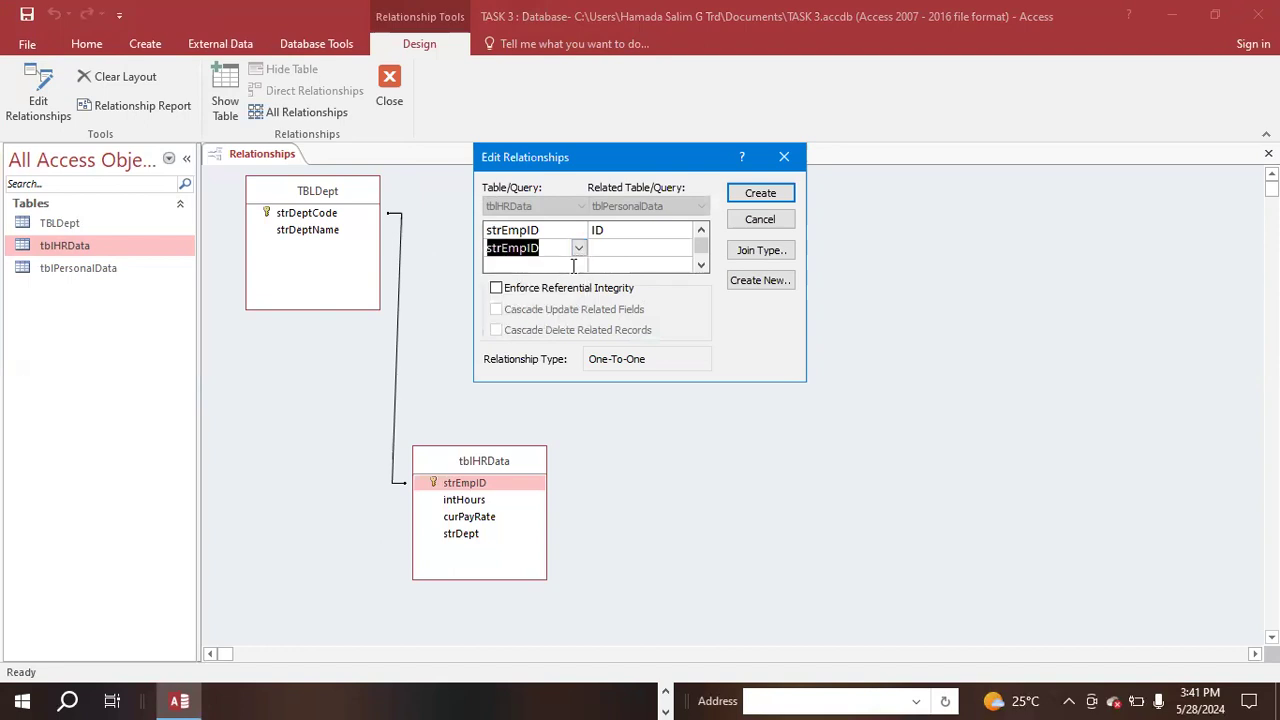
{"action": "left_click", "coordinate": [574, 264]}
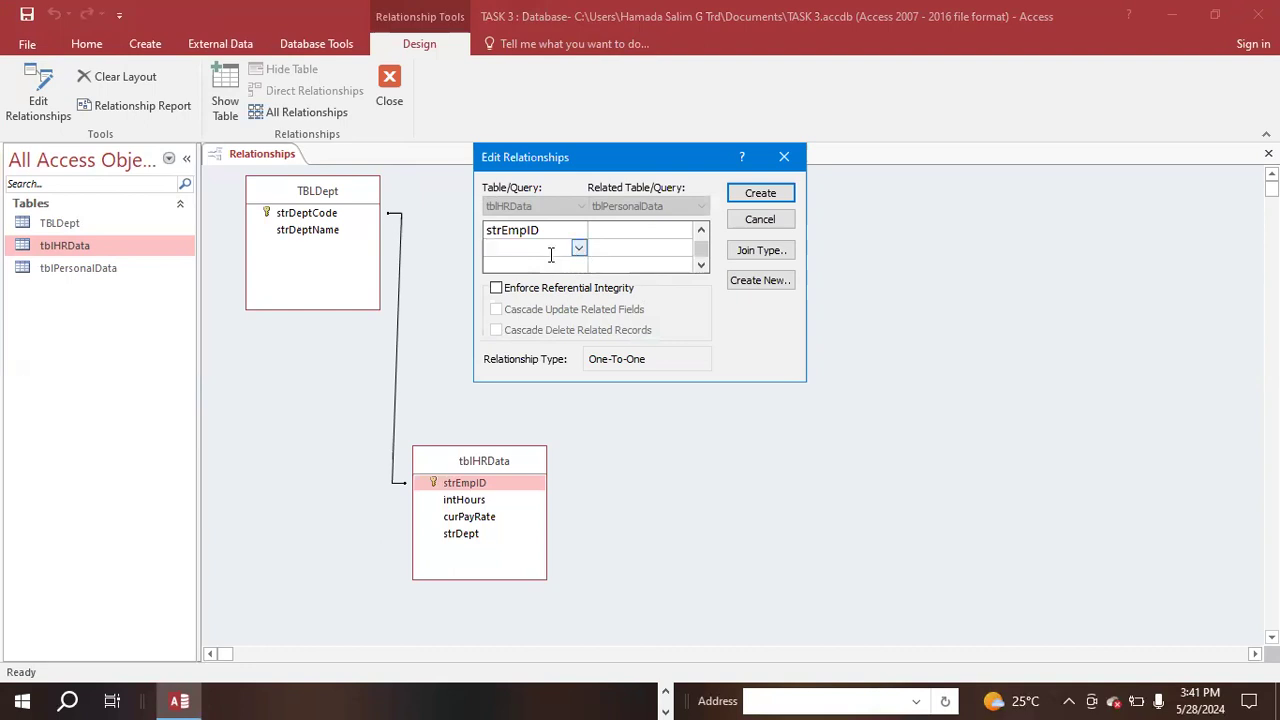
{"action": "left_click", "coordinate": [577, 247]}
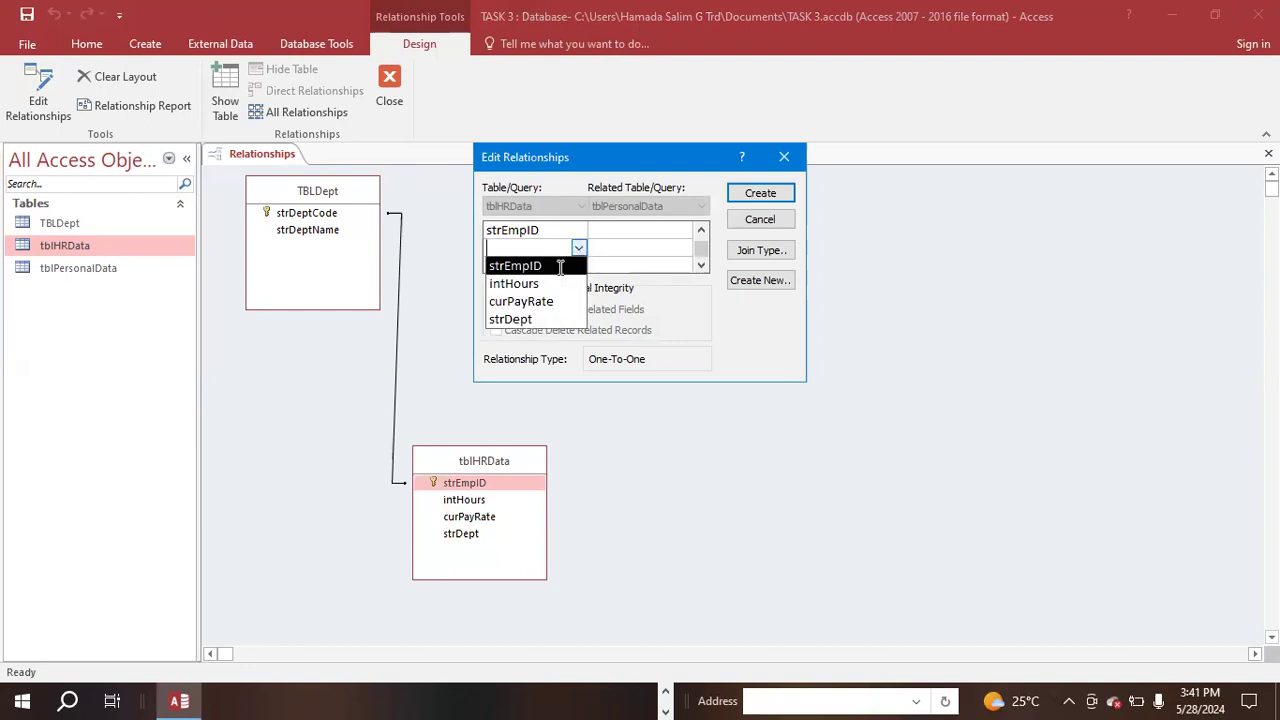
{"action": "left_click", "coordinate": [566, 263]}
- Match the third strEmpID row with the ID field of tblPersonalData
{"action": "left_click", "coordinate": [629, 248]}
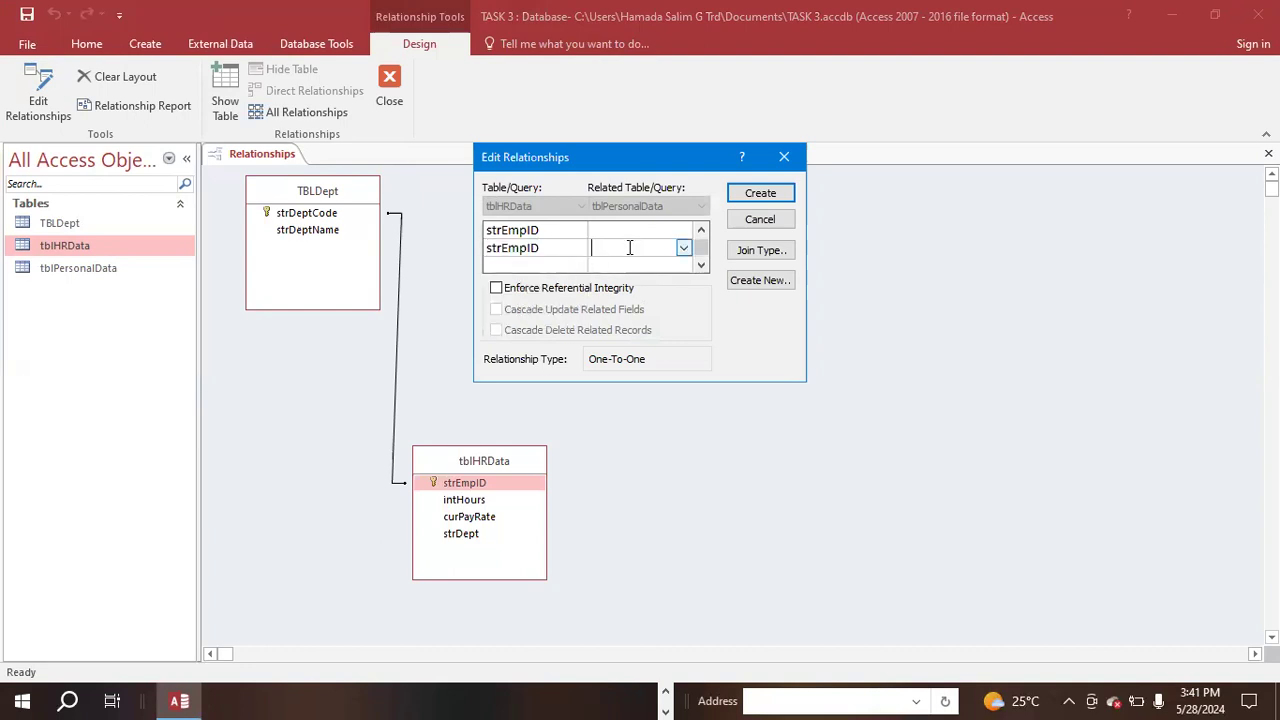
{"action": "left_click", "coordinate": [681, 249]}
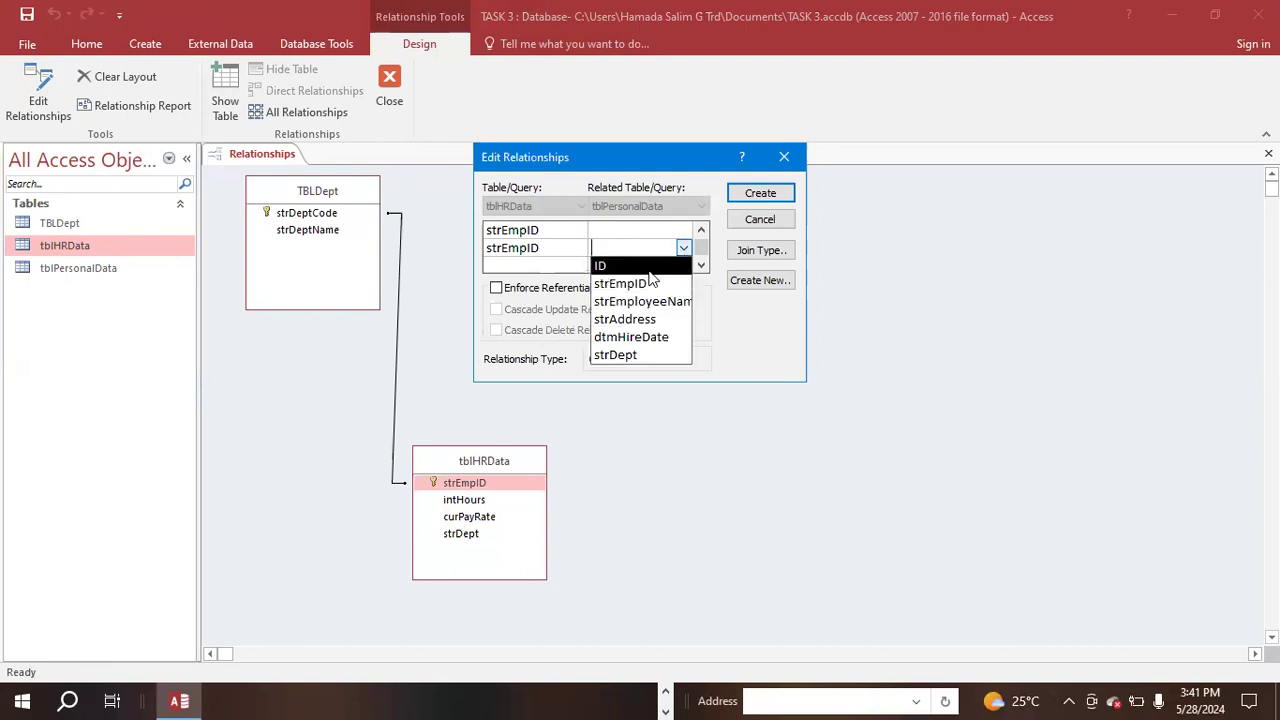
{"action": "left_click", "coordinate": [652, 266]}
{"action": "left_click", "coordinate": [670, 264]}
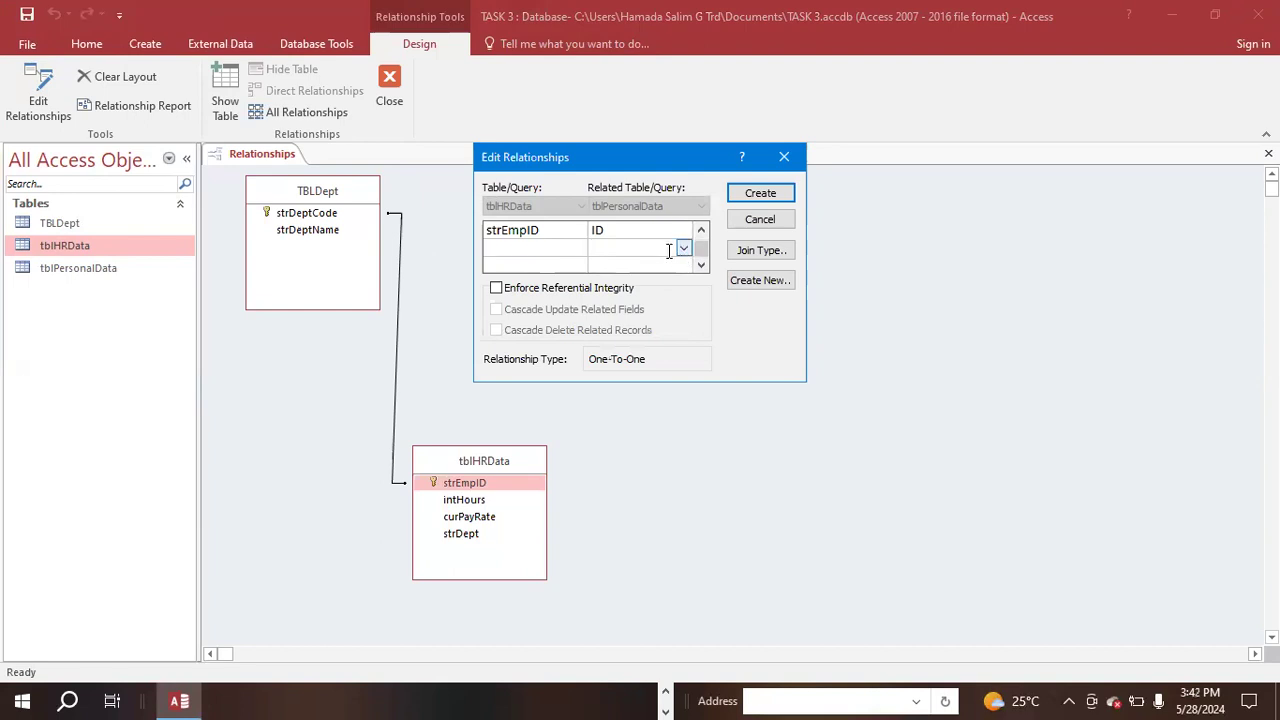
- Set the related tblPersonalData field to strEmployeeName in the third strEmpID row and to ID in the second row
{"action": "left_click", "coordinate": [652, 234]}
{"action": "left_click", "coordinate": [684, 234]}
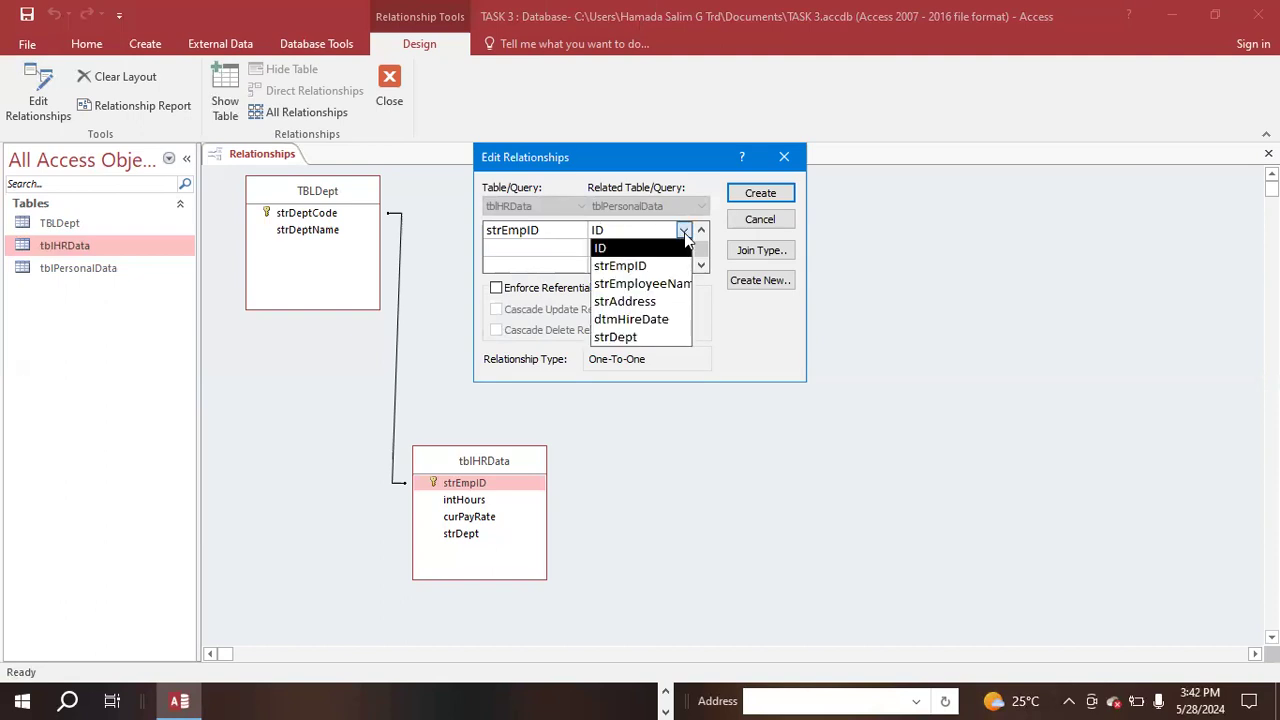
{"action": "left_click", "coordinate": [667, 284]}
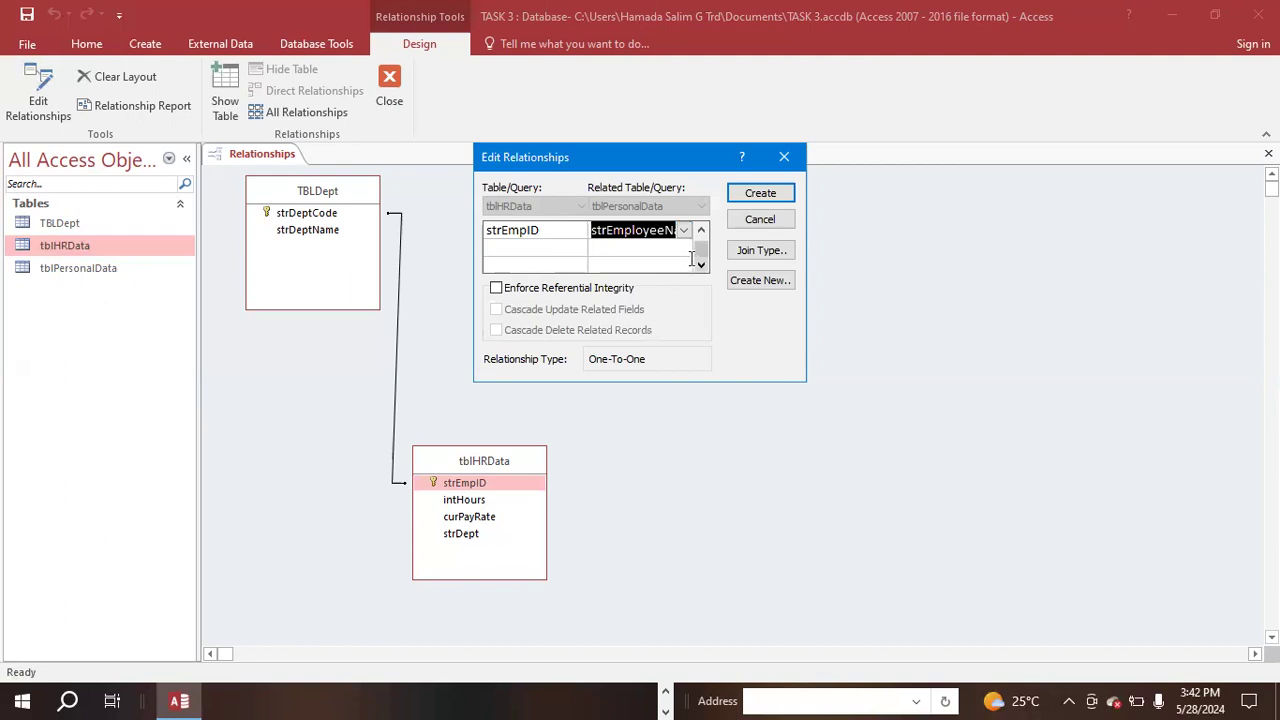
{"action": "left_click", "coordinate": [701, 232]}
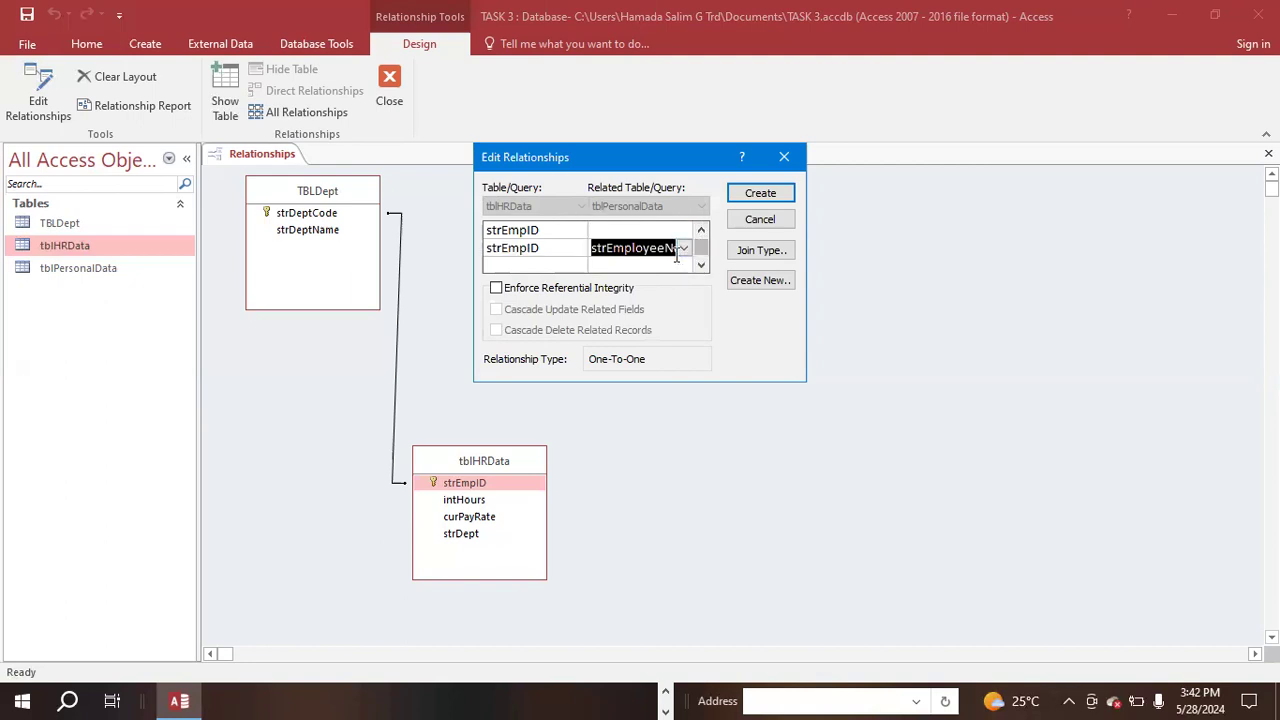
{"action": "left_click", "coordinate": [646, 232]}
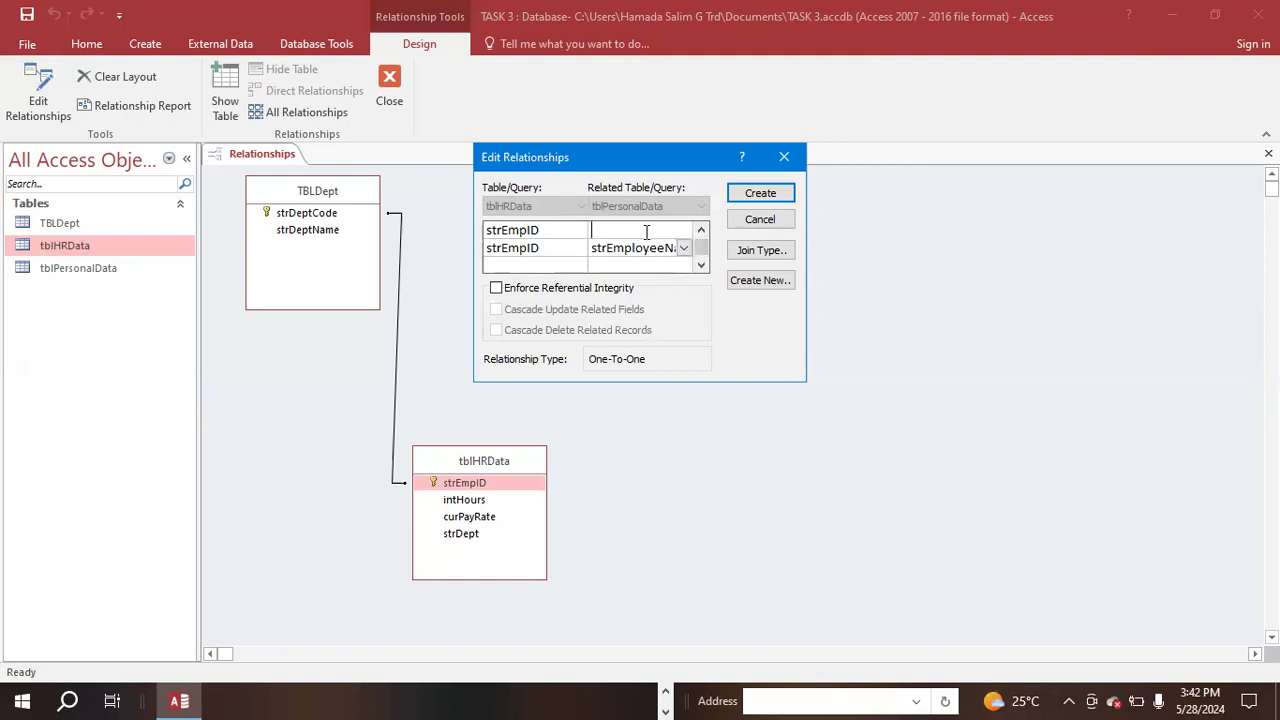
{"action": "left_click", "coordinate": [683, 231]}
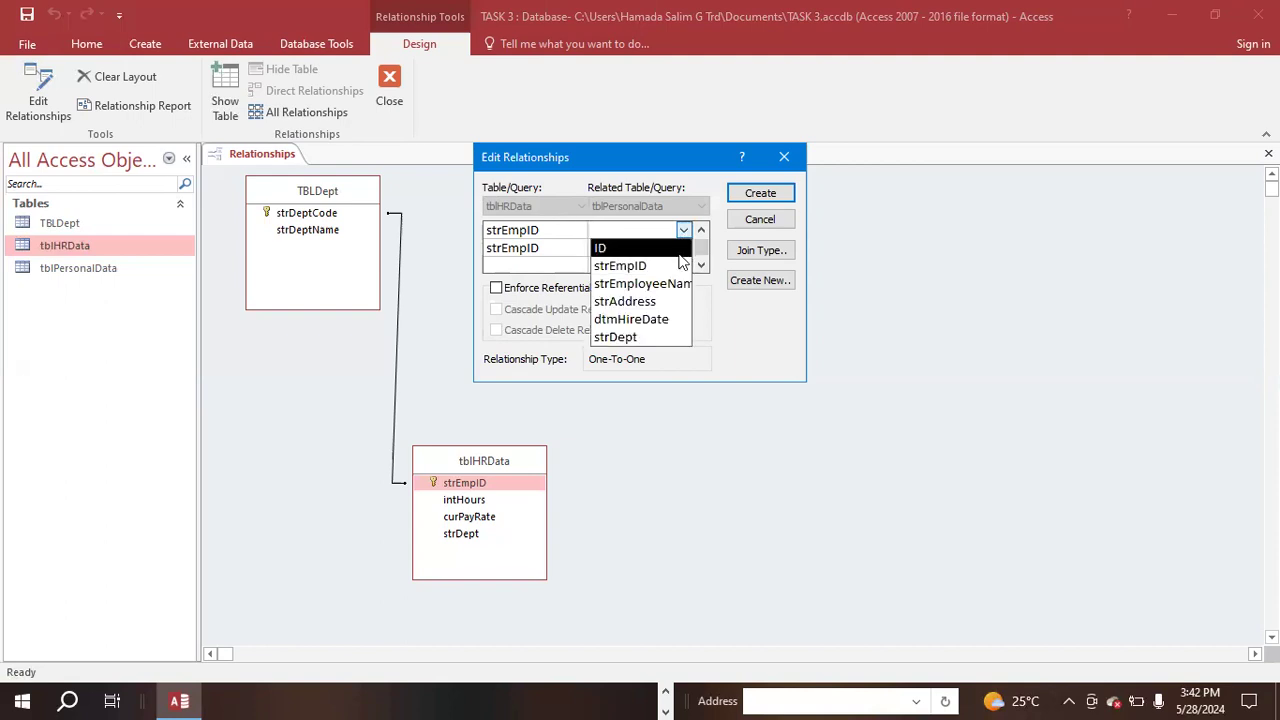
{"action": "left_click", "coordinate": [678, 248]}
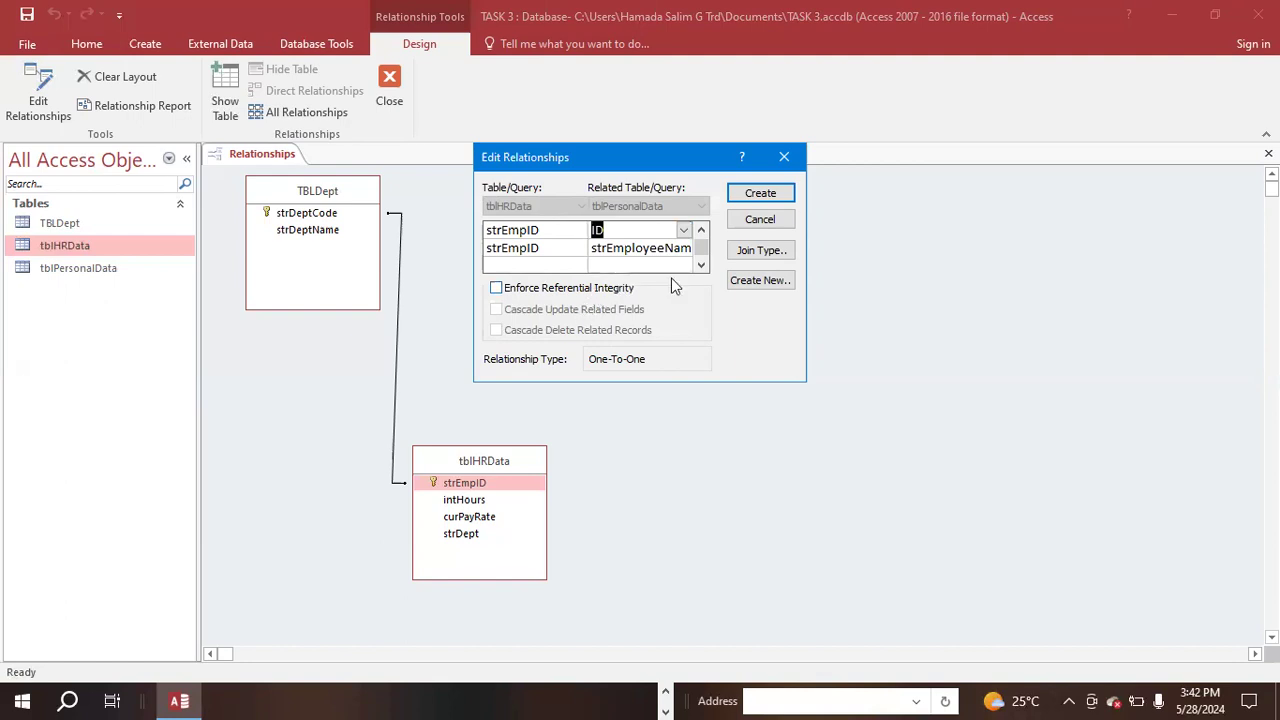
- Add a fourth row pairing strEmpID with dtmHireDate and create the relationship between tblHRData and tblPersonalData
{"action": "left_click", "coordinate": [521, 267]}
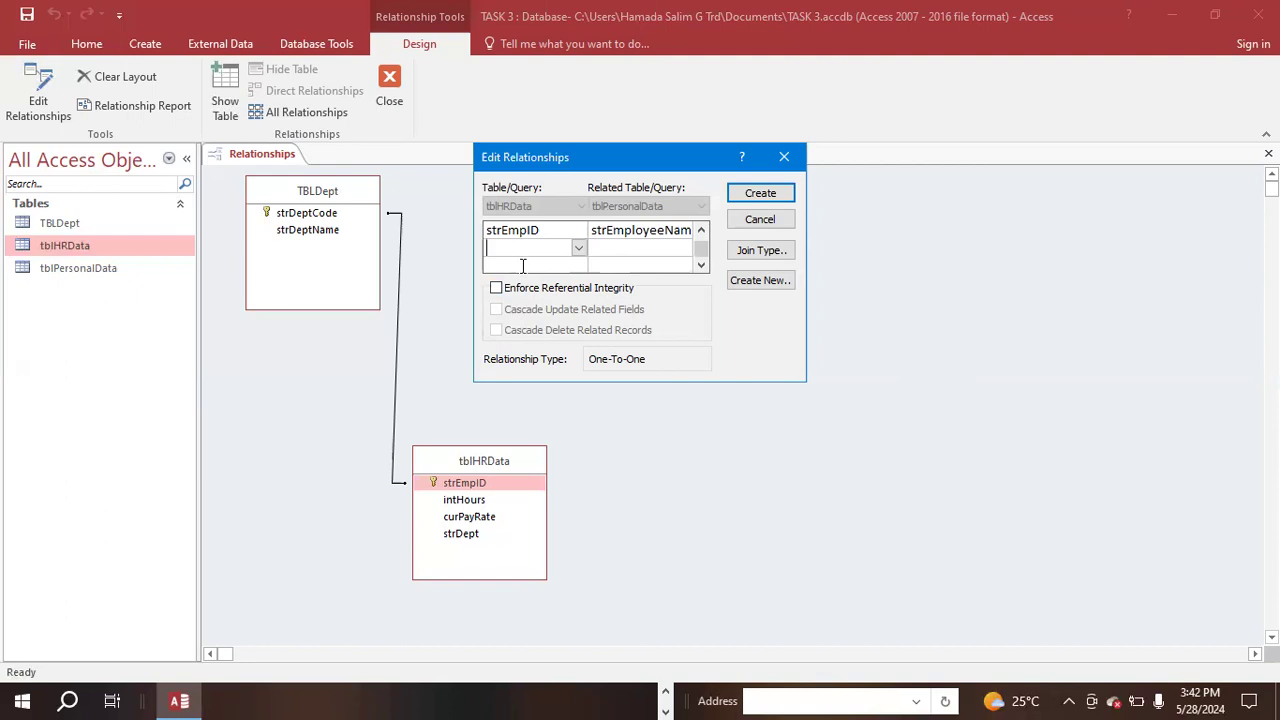
{"action": "left_click", "coordinate": [579, 249]}
{"action": "left_click", "coordinate": [555, 268]}
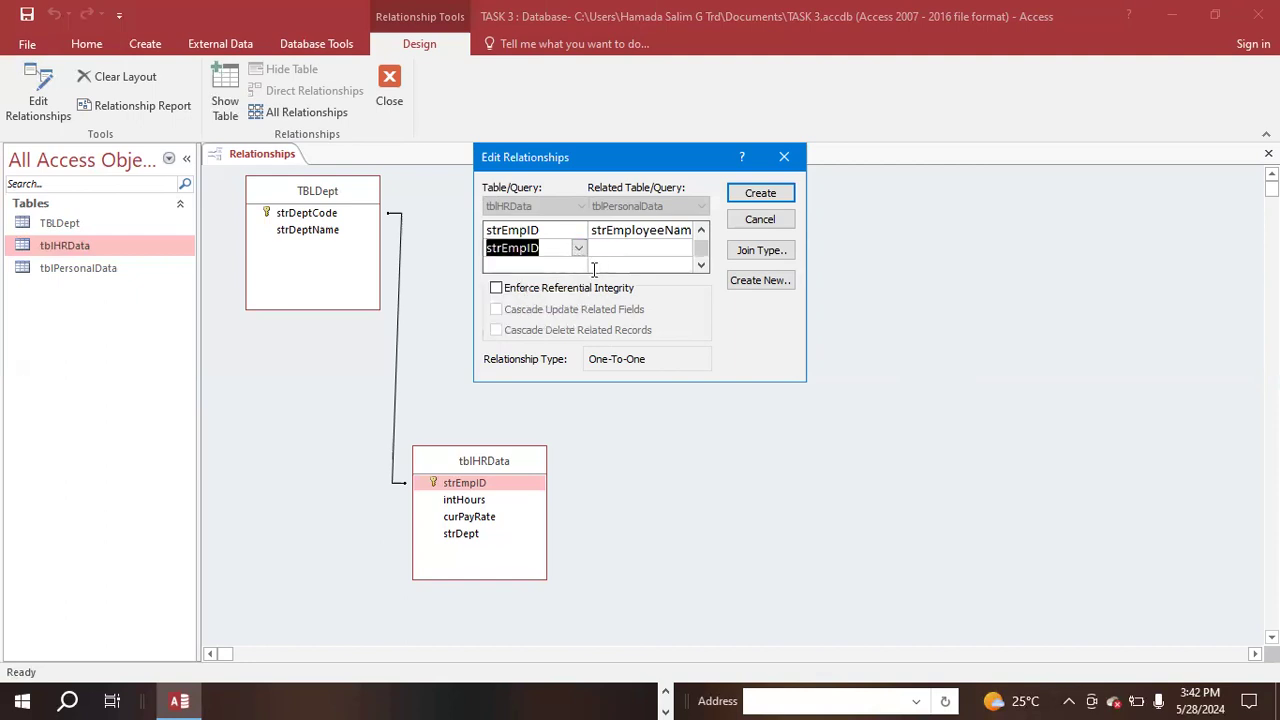
{"action": "left_click", "coordinate": [624, 248]}
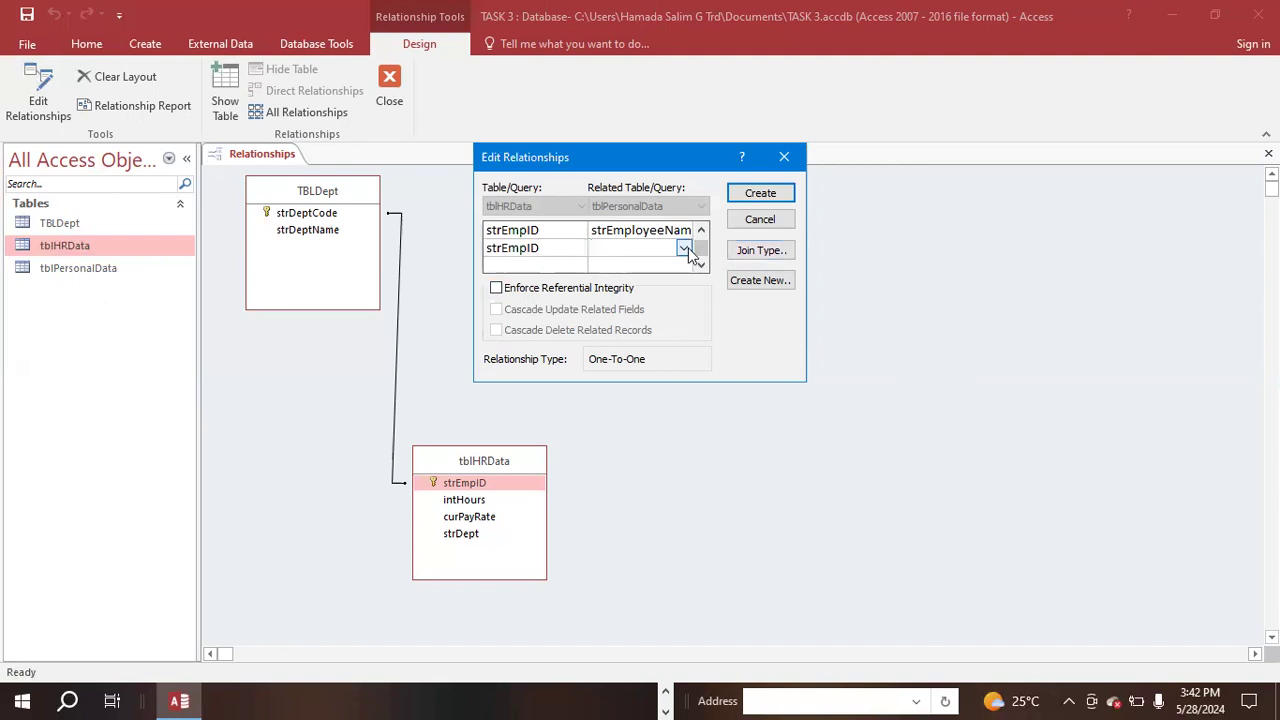
{"action": "left_click", "coordinate": [684, 249]}
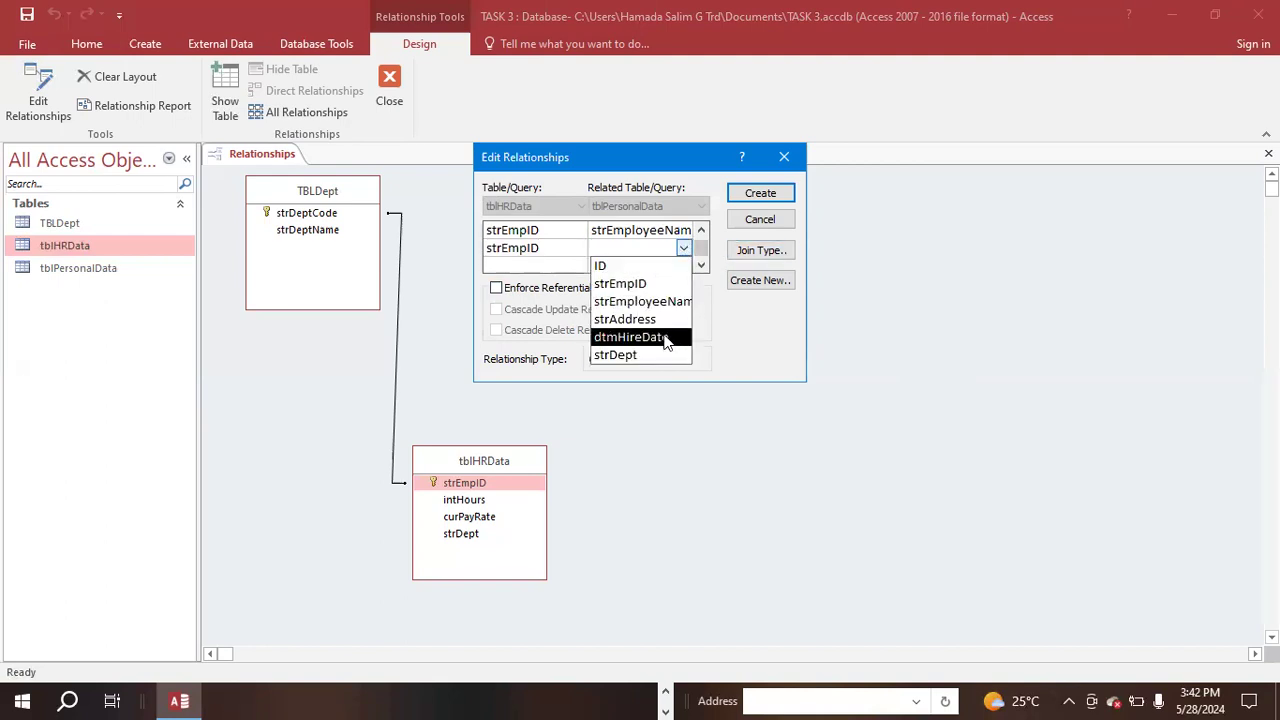
{"action": "left_click", "coordinate": [667, 338]}
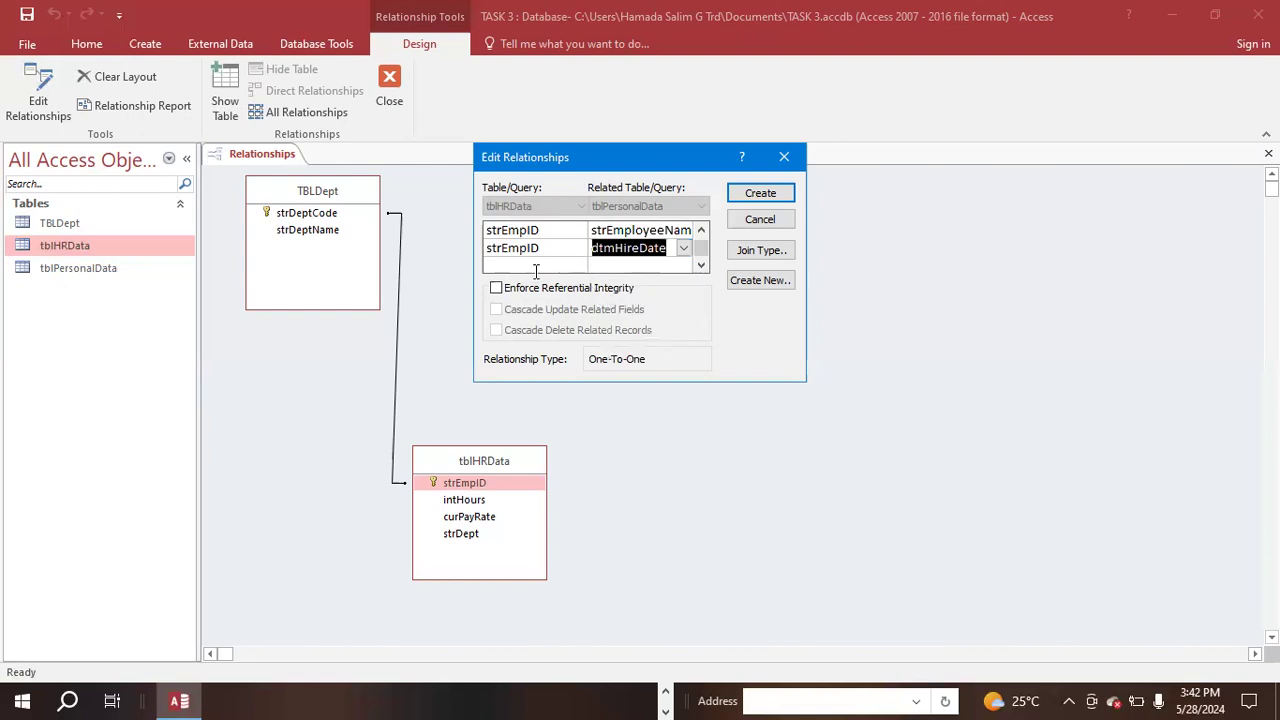
{"action": "left_click", "coordinate": [746, 195]}
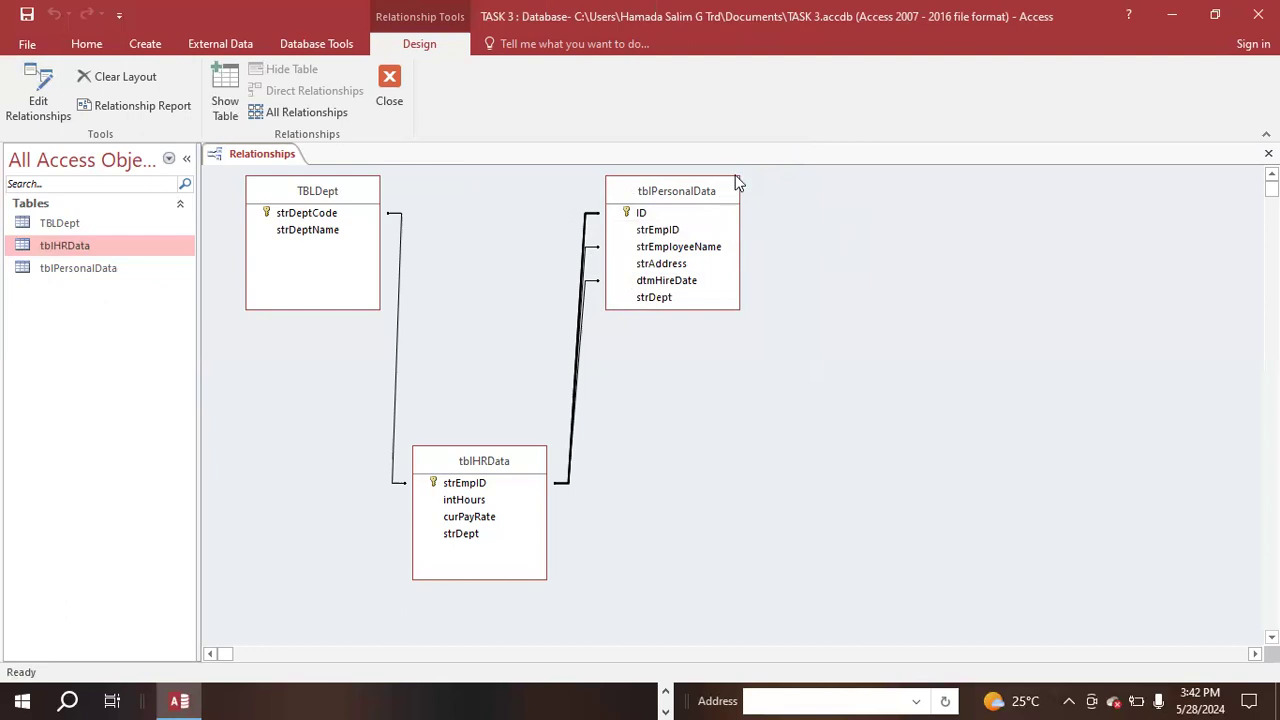
- Move tblPersonalData away from the other tables and start a relationship from its ID field to TBLDept's strDeptCode
{"action": "left_click", "coordinate": [716, 197]}
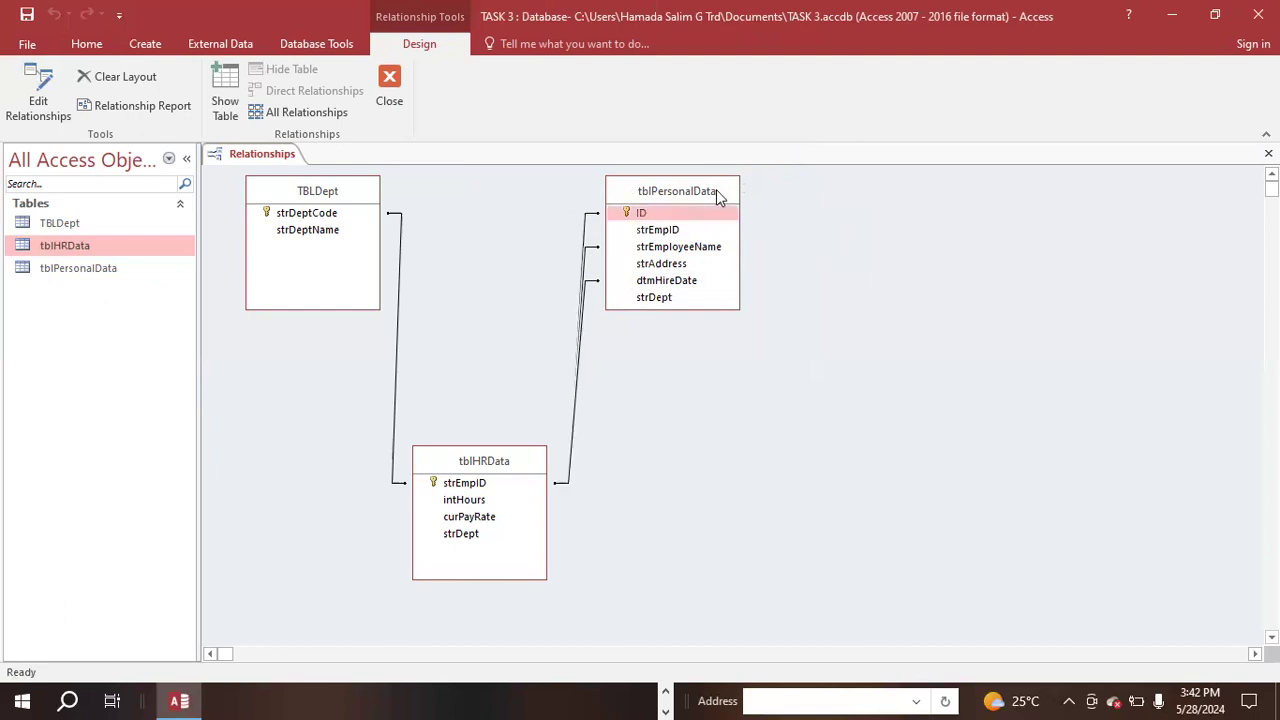
{"action": "left_click_drag", "start_coordinate": [716, 197], "coordinate": [974, 240]}
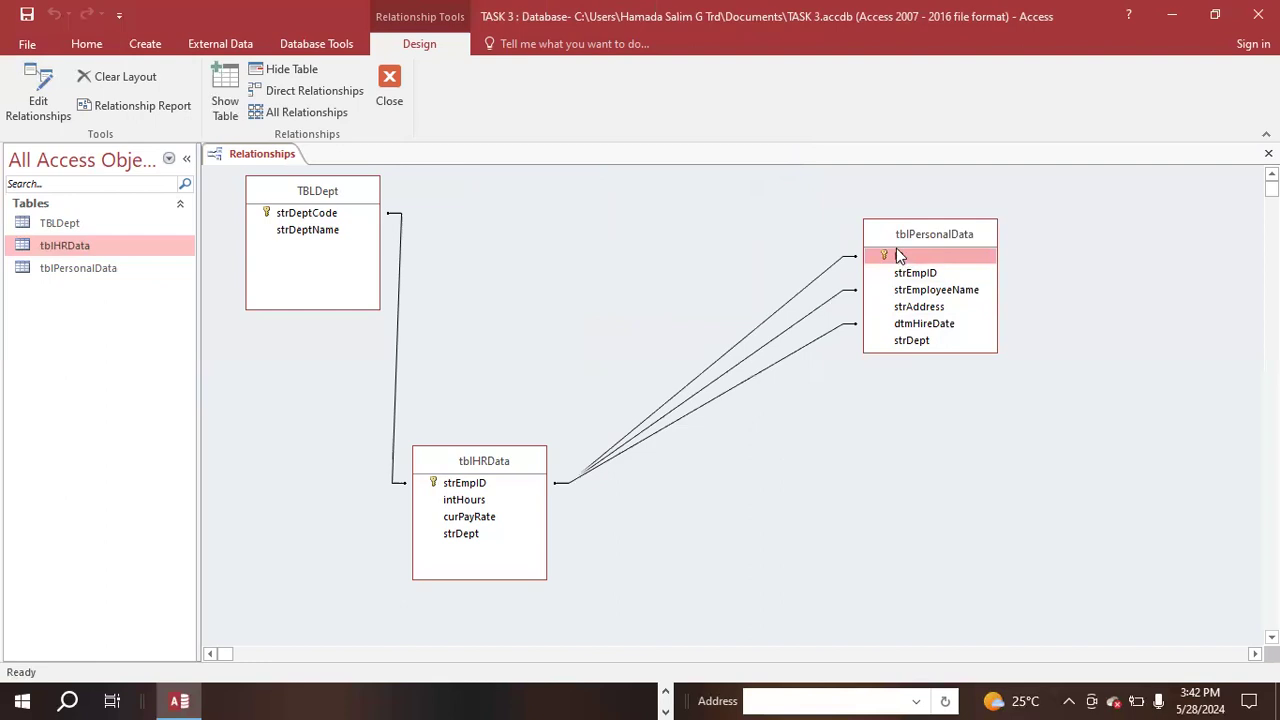
{"action": "left_click_drag", "start_coordinate": [881, 253], "coordinate": [340, 216]}
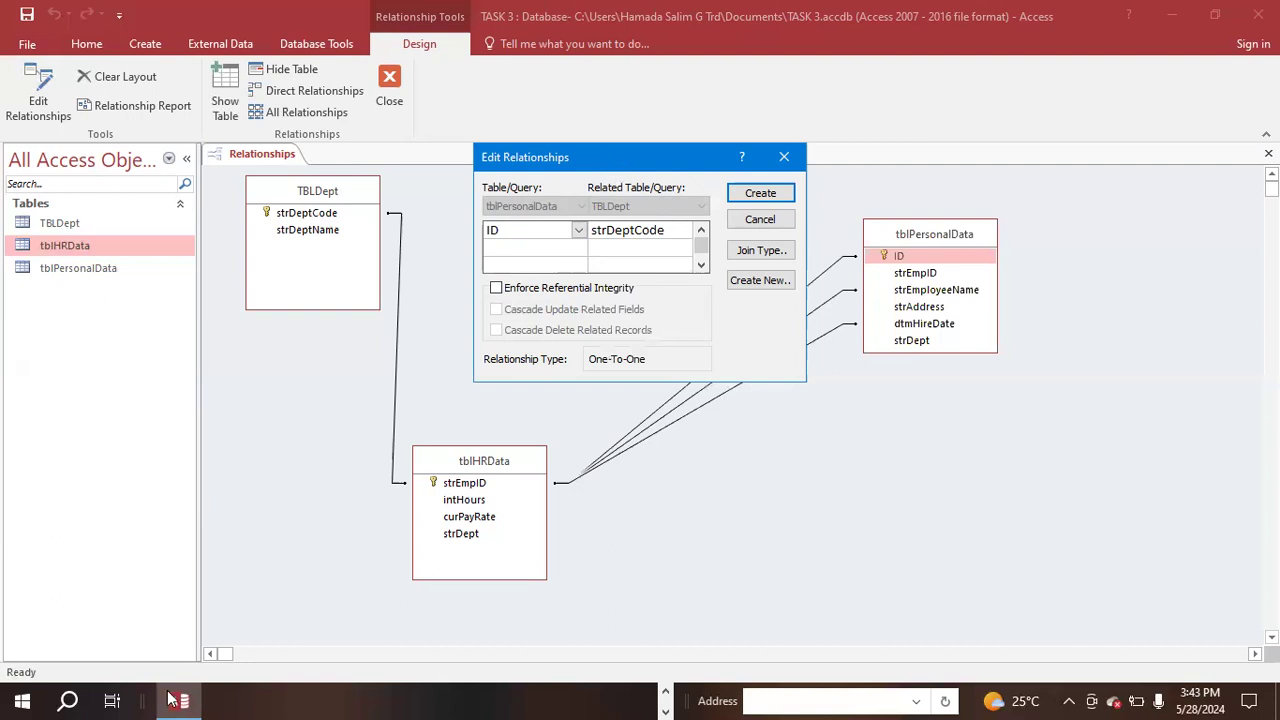
- Pair strEmpID of tblPersonalData with strDeptName of TBLDept in the second row of the relationship
{"action": "left_click", "coordinate": [514, 250]}
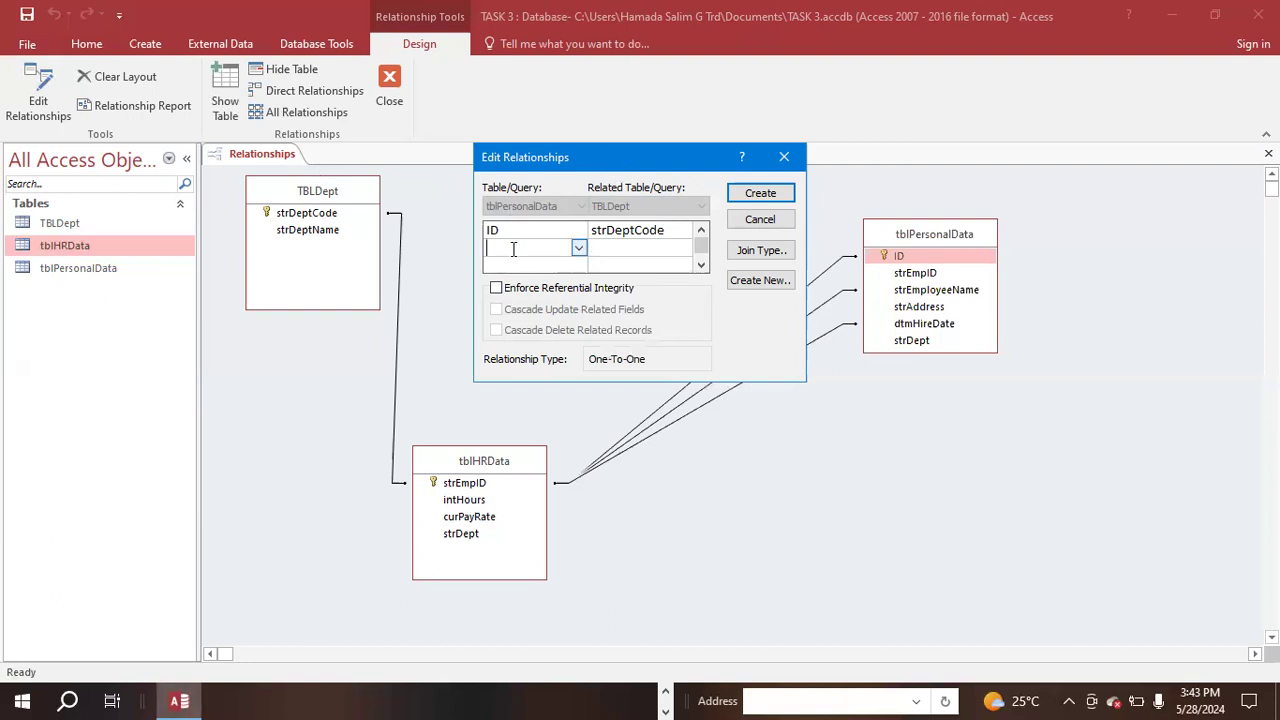
{"action": "left_click", "coordinate": [579, 249]}
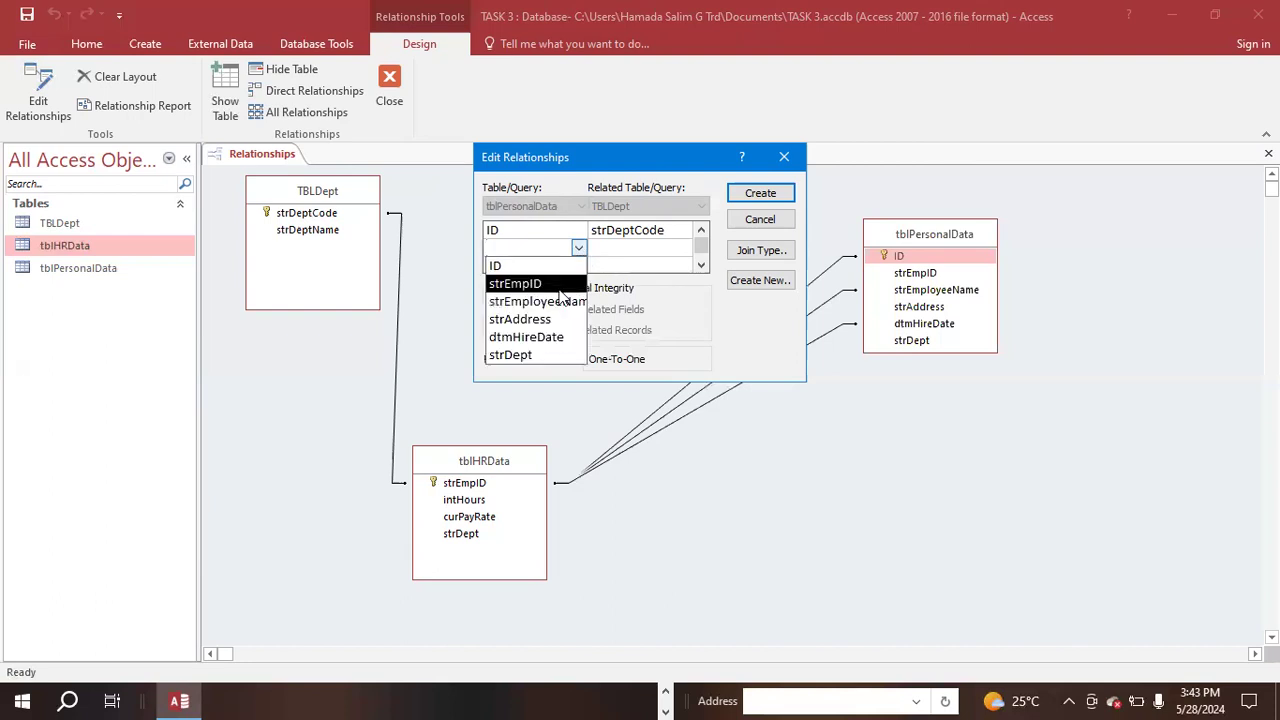
{"action": "left_click", "coordinate": [560, 288]}
{"action": "left_click", "coordinate": [629, 250]}
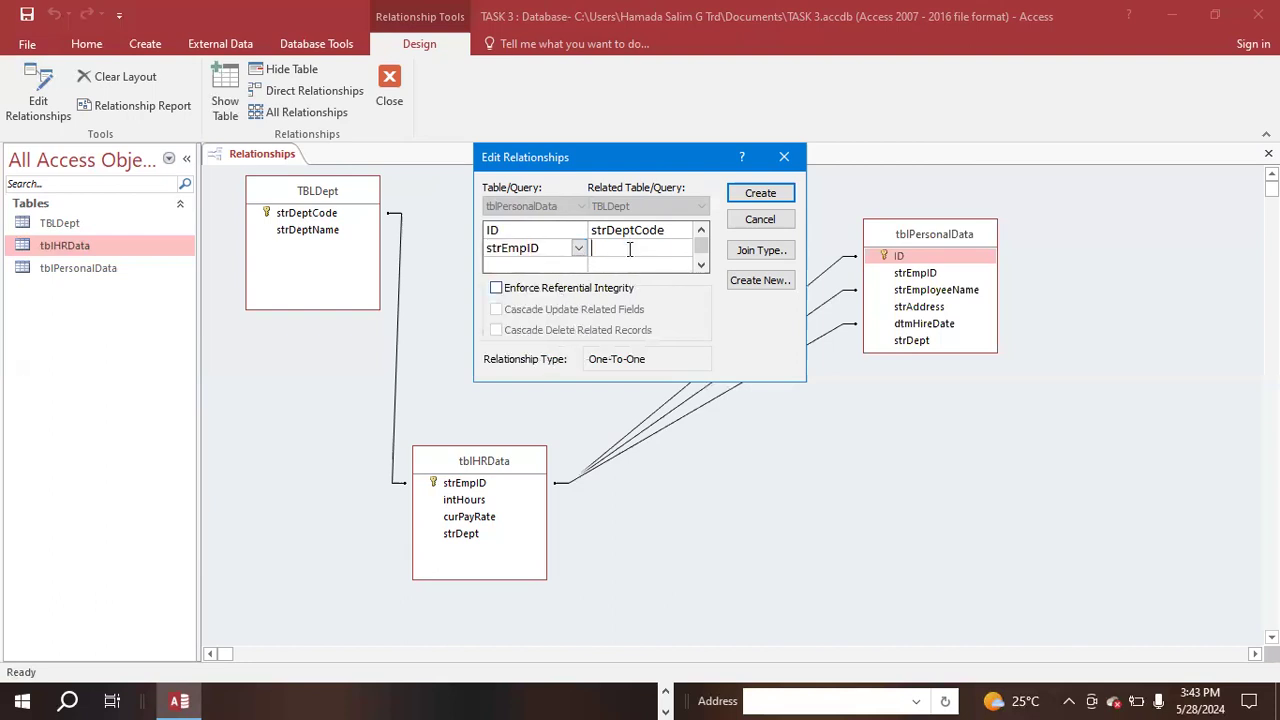
{"action": "left_click", "coordinate": [684, 250]}
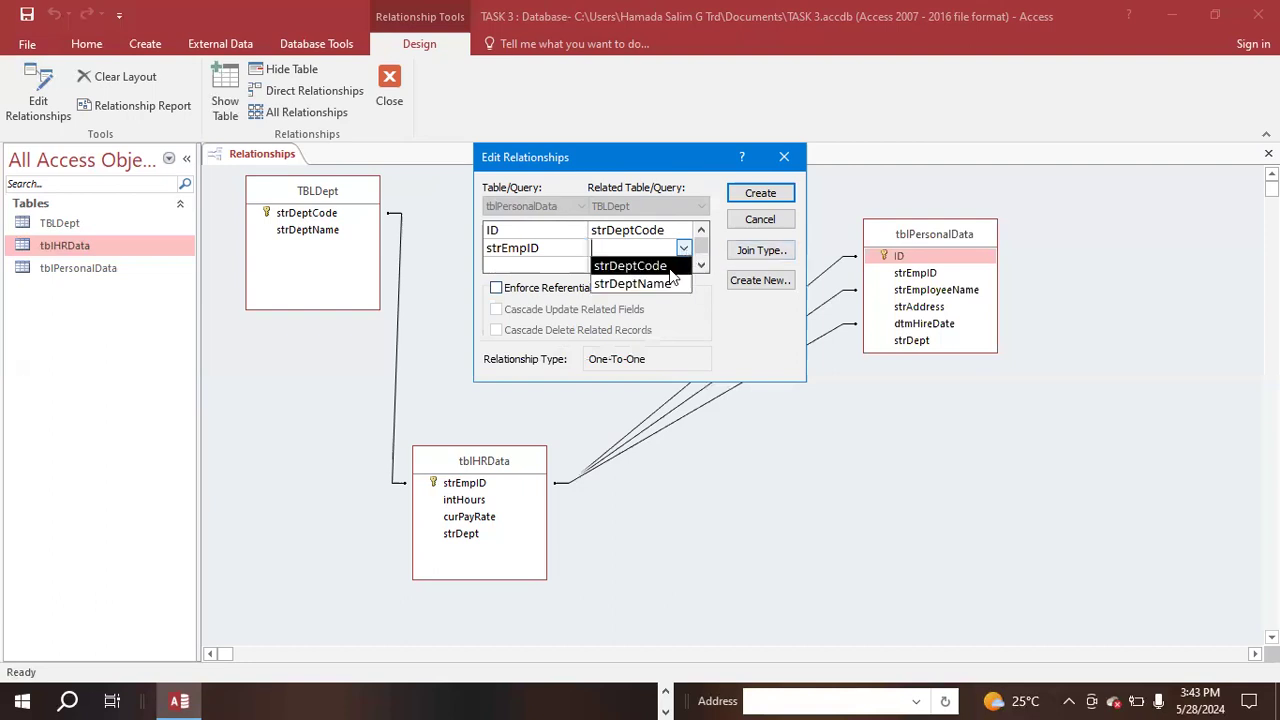
{"action": "left_click", "coordinate": [640, 284]}
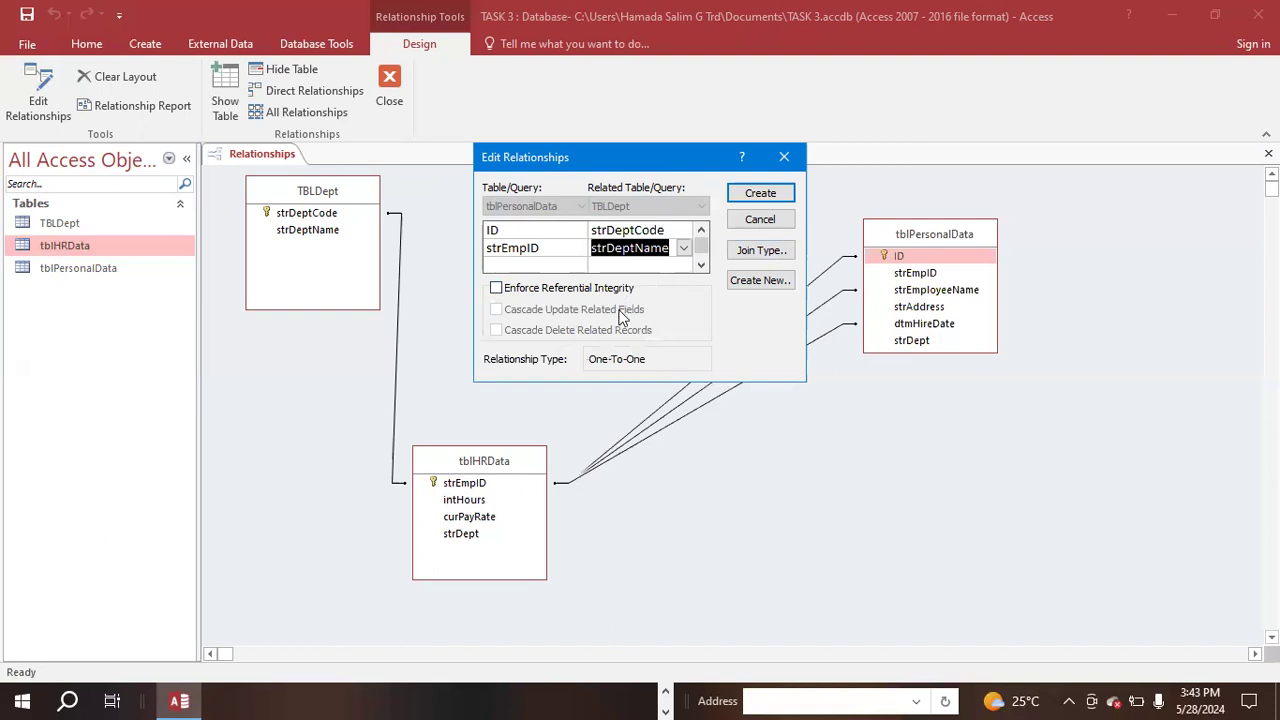
- Choose strEmpID as the tblPersonalData field in the third and fourth rows and match the fourth with strDeptName
{"action": "left_click", "coordinate": [543, 266]}
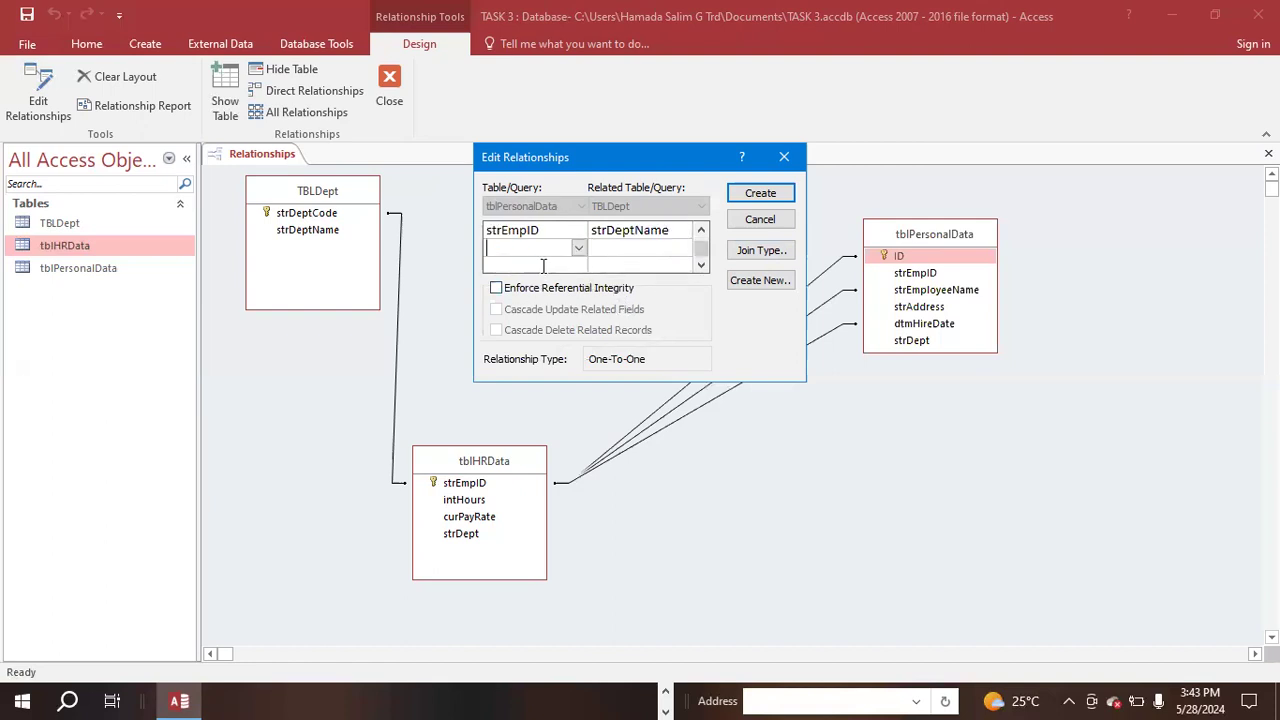
{"action": "left_click", "coordinate": [578, 251]}
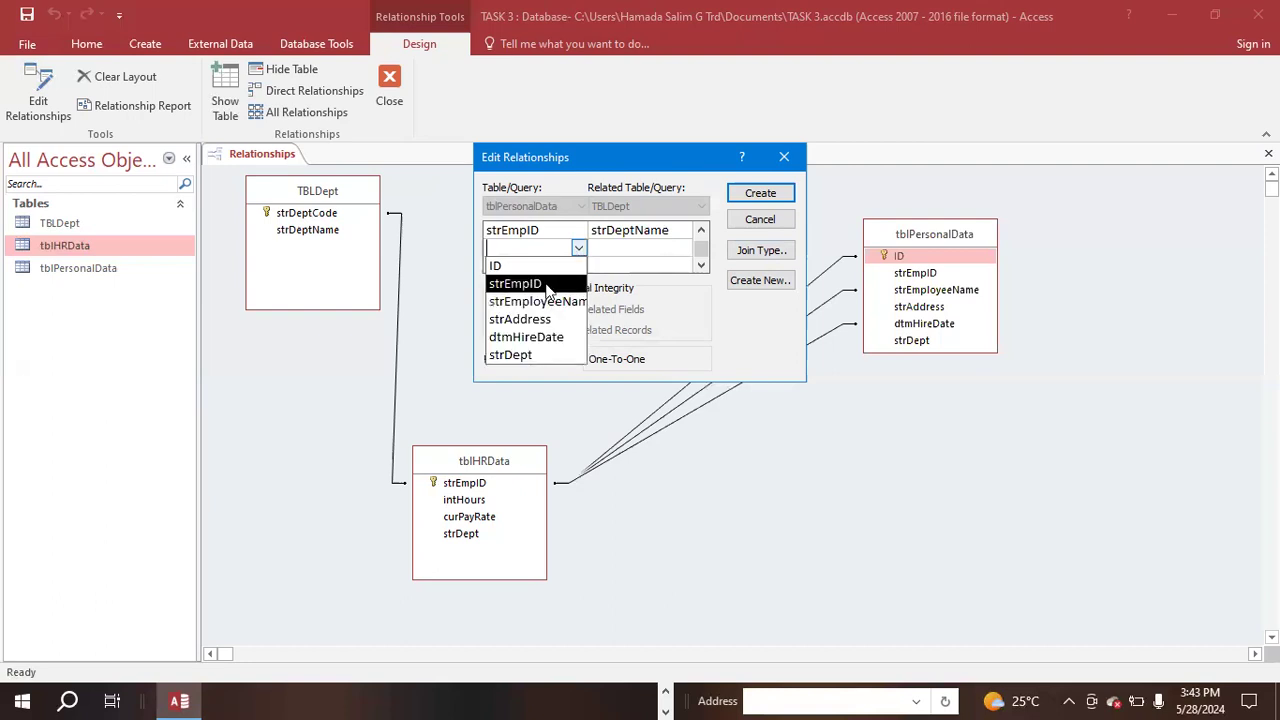
{"action": "left_click", "coordinate": [548, 283]}
{"action": "key", "text": "BackSpace"}
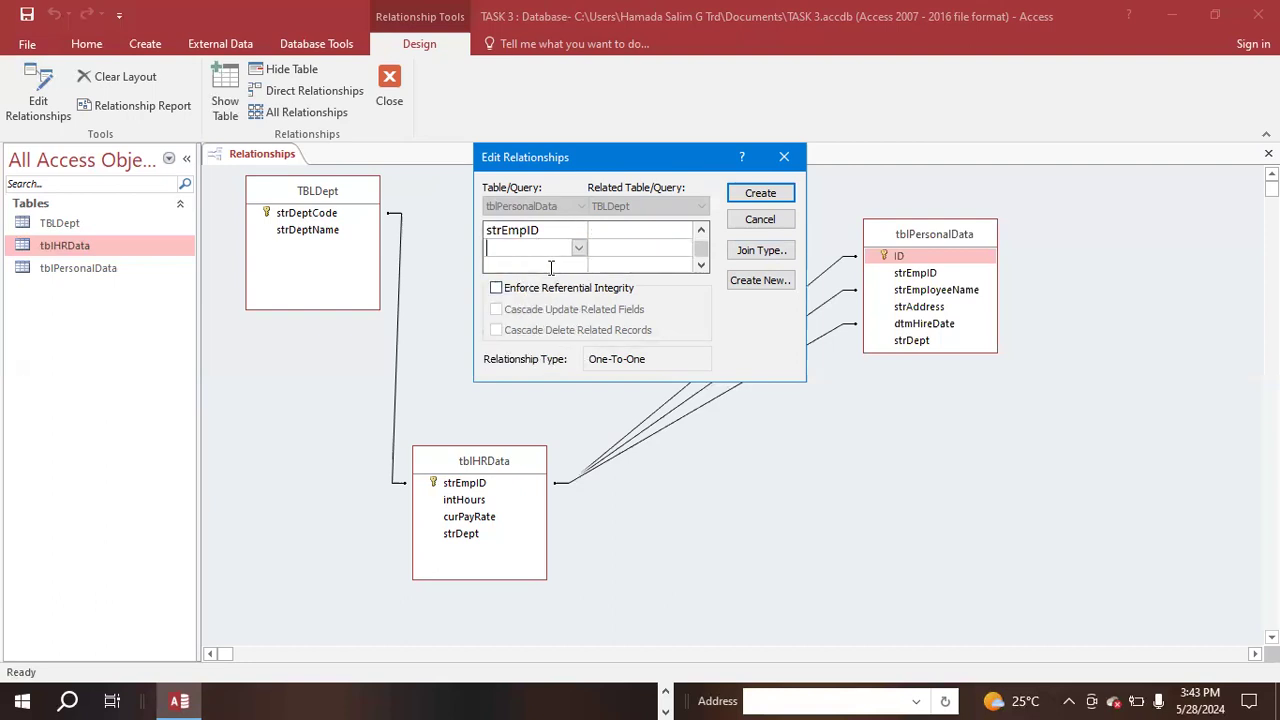
{"action": "left_click", "coordinate": [578, 248]}
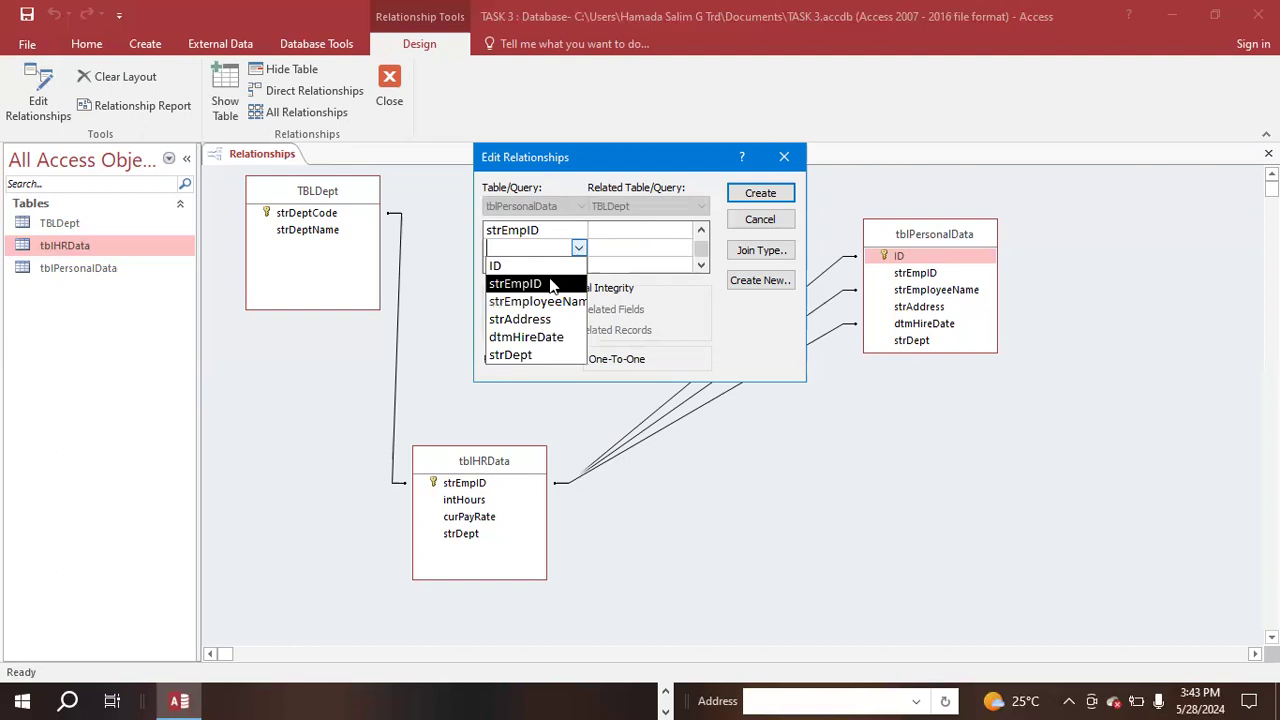
{"action": "left_click", "coordinate": [548, 283]}
{"action": "left_click", "coordinate": [616, 250]}
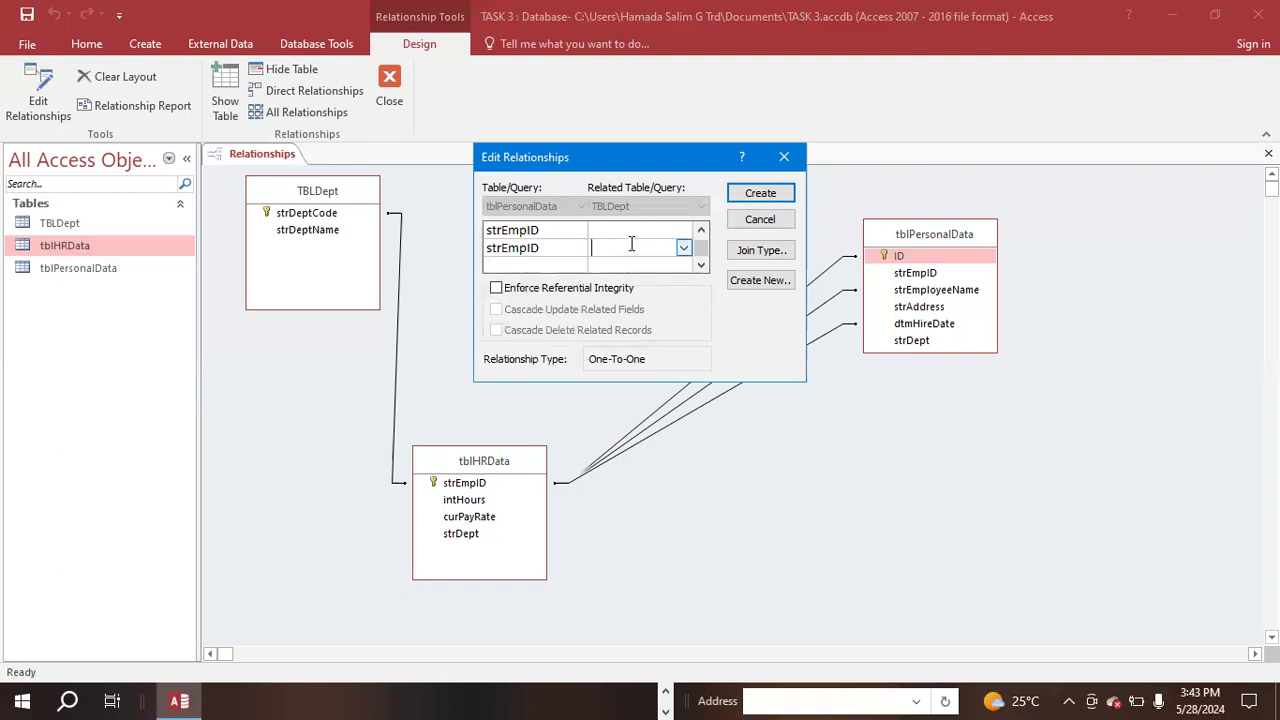
{"action": "left_click", "coordinate": [684, 249]}
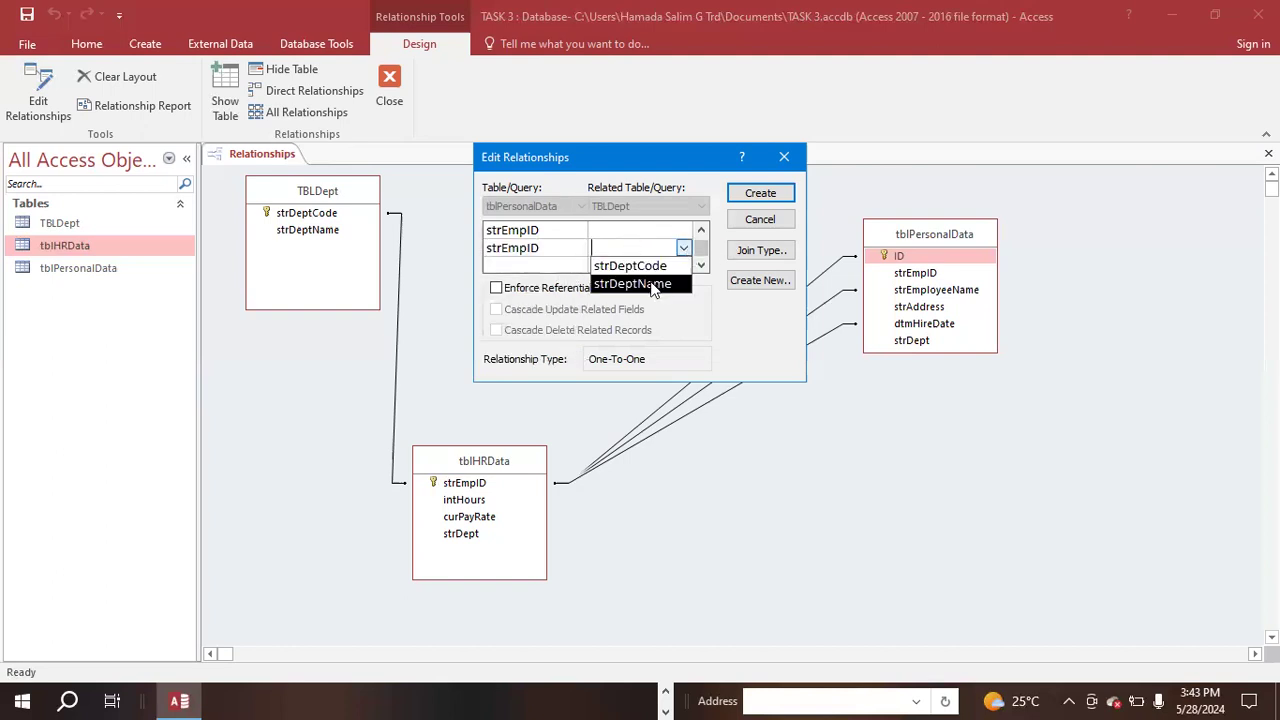
{"action": "left_click", "coordinate": [658, 284]}
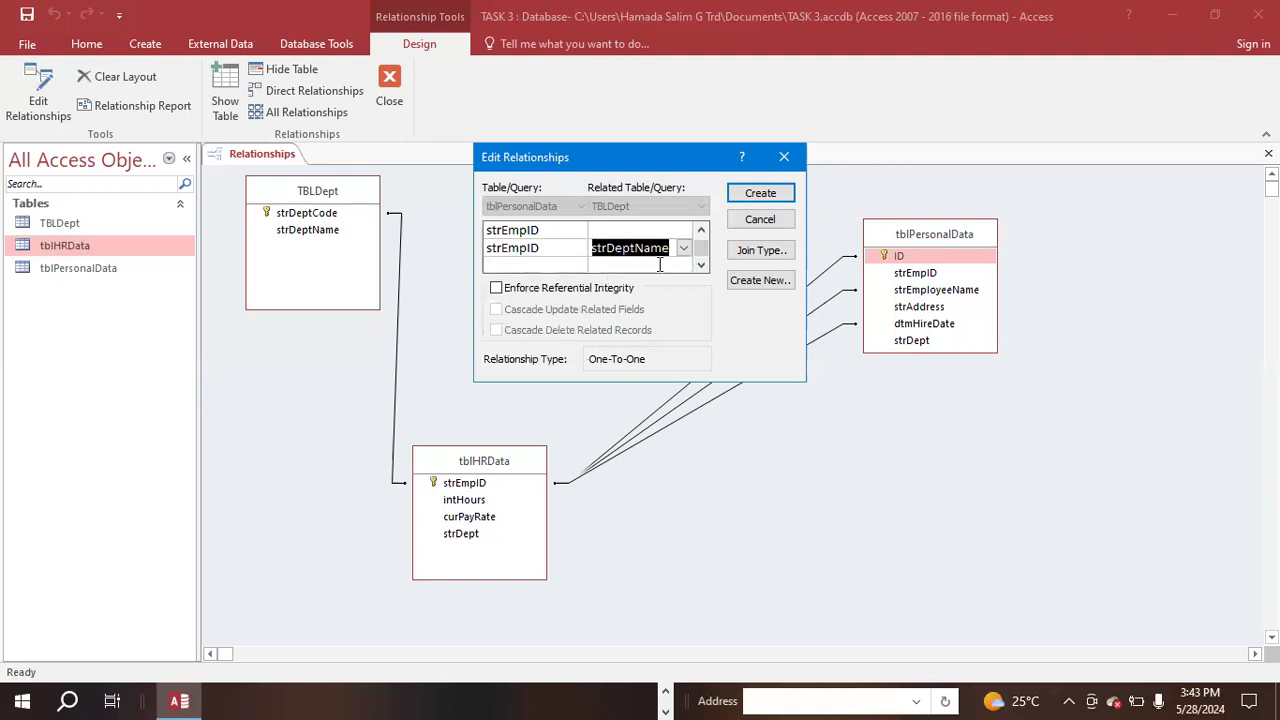
- Match the third strEmpID row with strDeptCode and create the relationship between tblPersonalData and TBLDept
{"action": "left_click", "coordinate": [616, 231]}
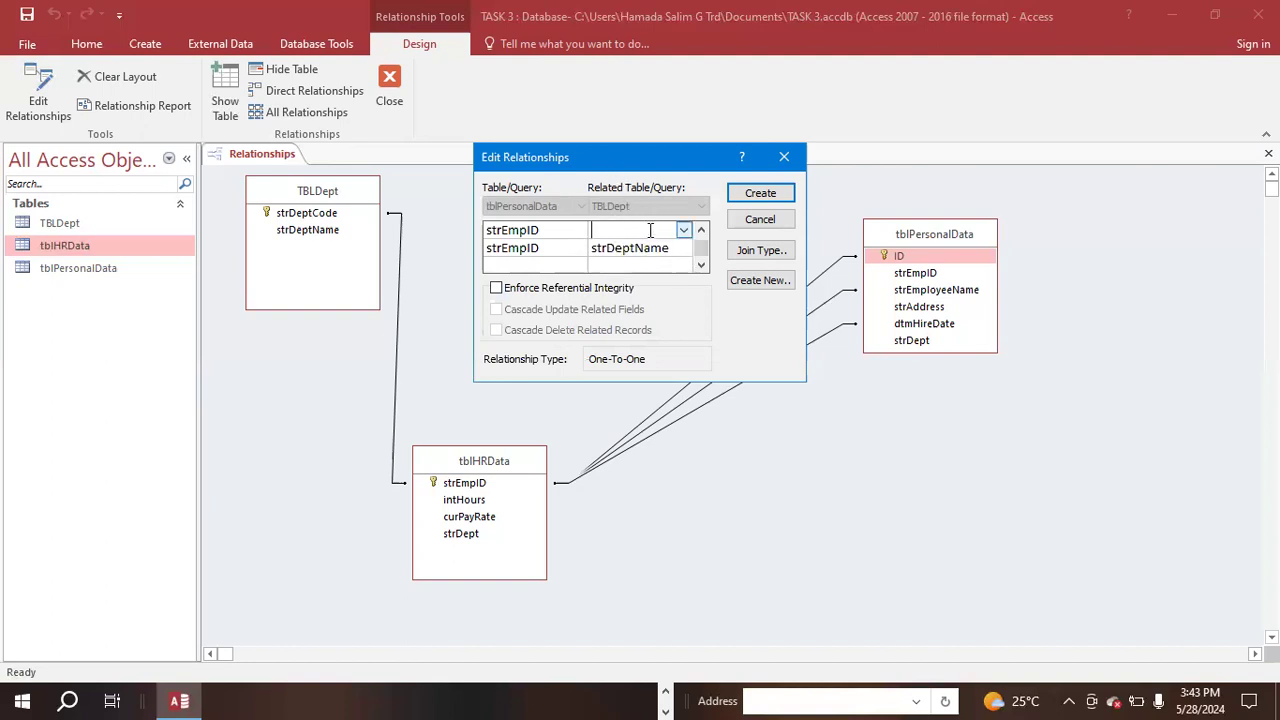
{"action": "left_click", "coordinate": [682, 231]}
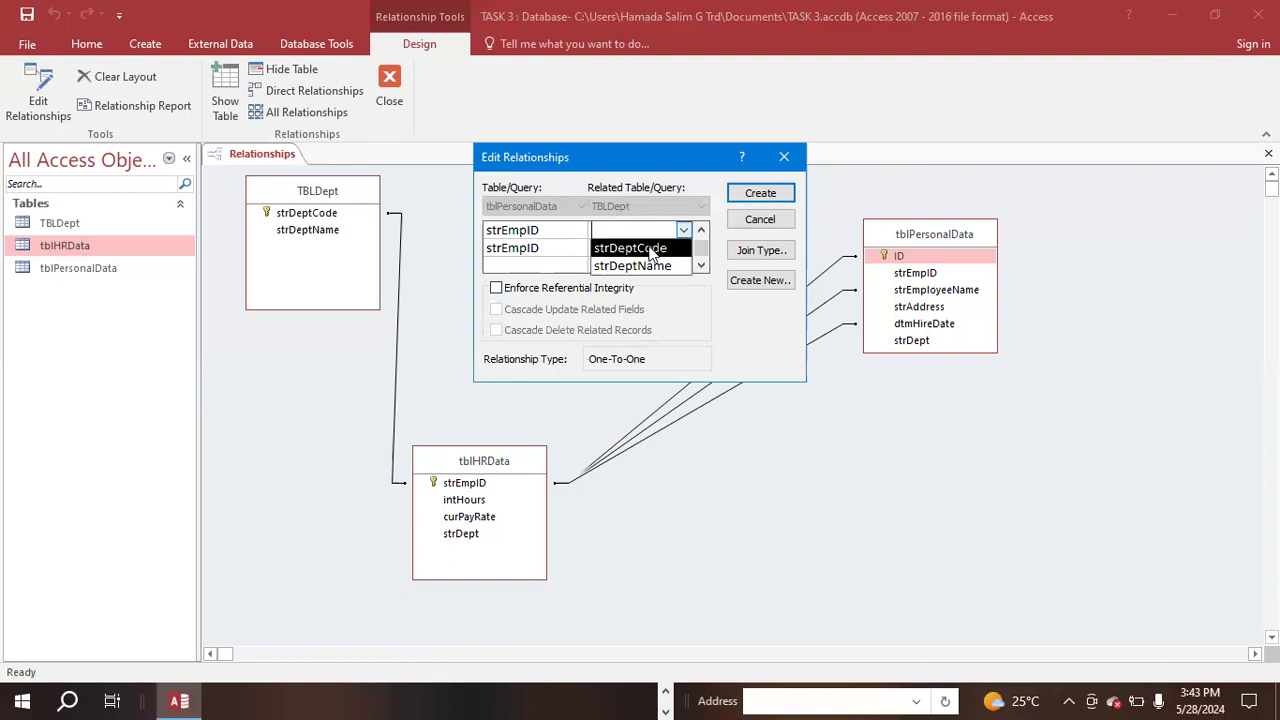
{"action": "left_click", "coordinate": [649, 250]}
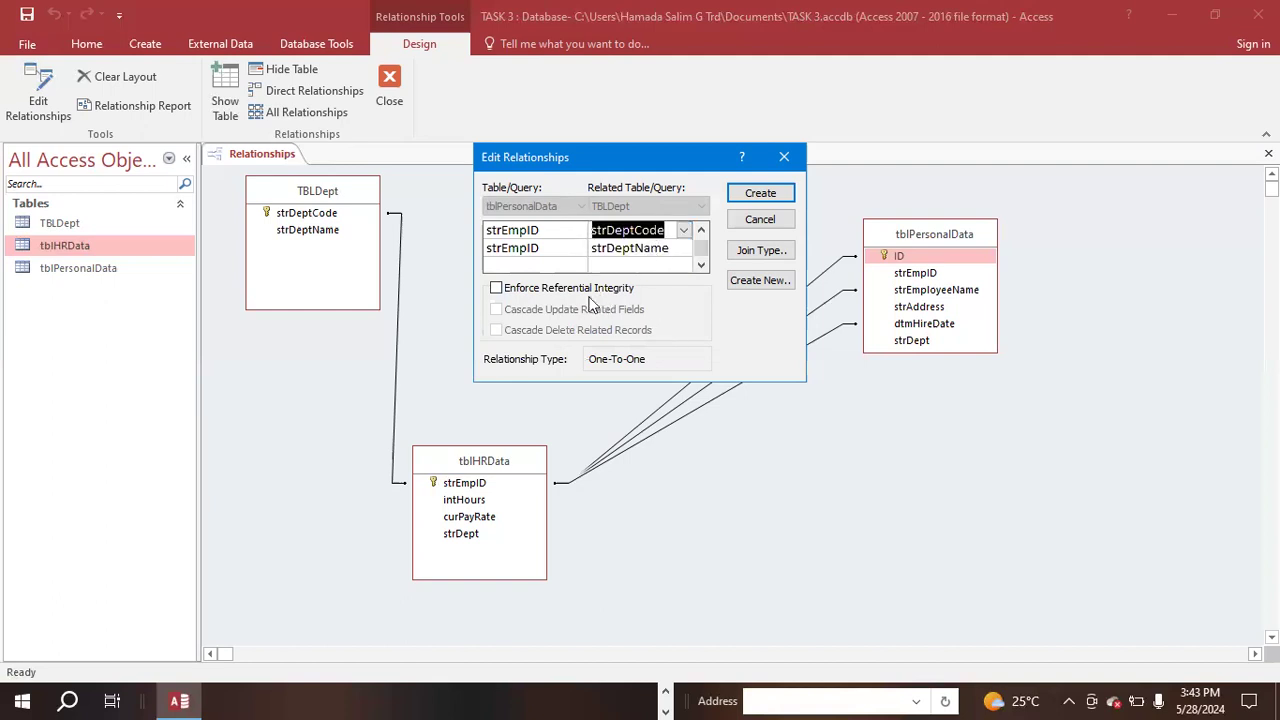
{"action": "left_click", "coordinate": [762, 200]}
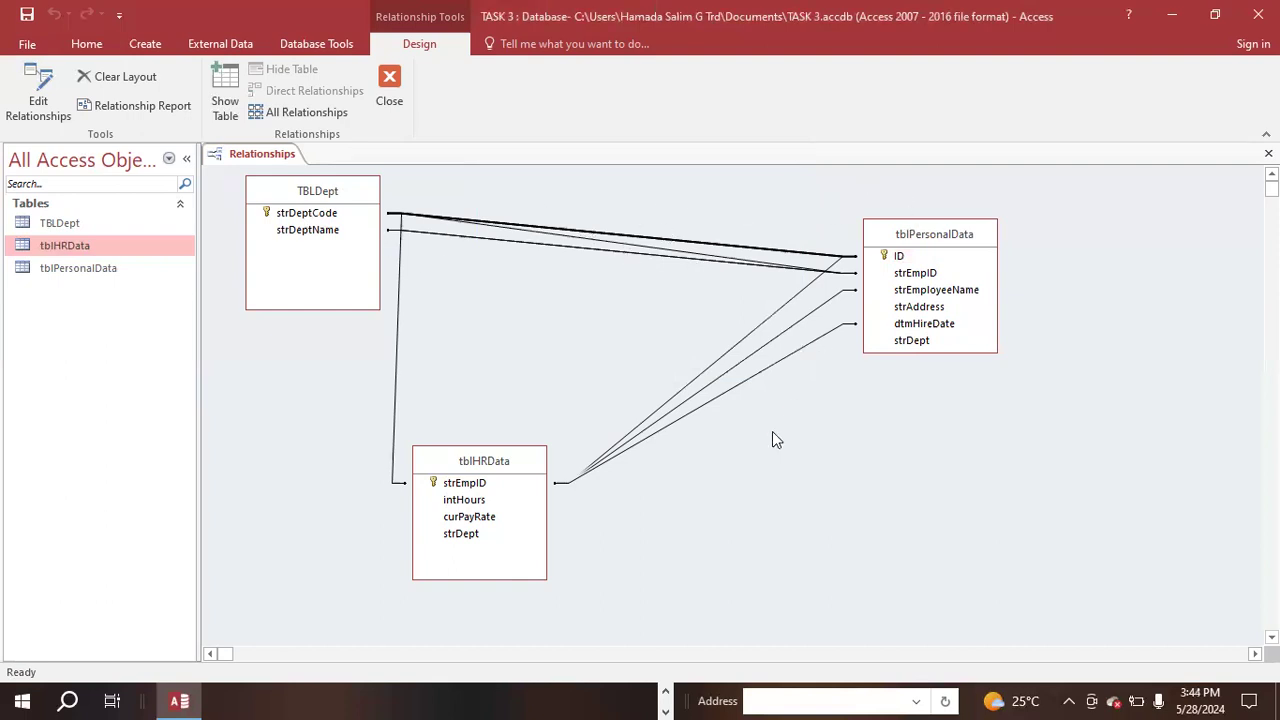
- Close the relationships layout with its changes saved and place the database window beside the exercise PDF
{"action": "left_click", "coordinate": [397, 77]}
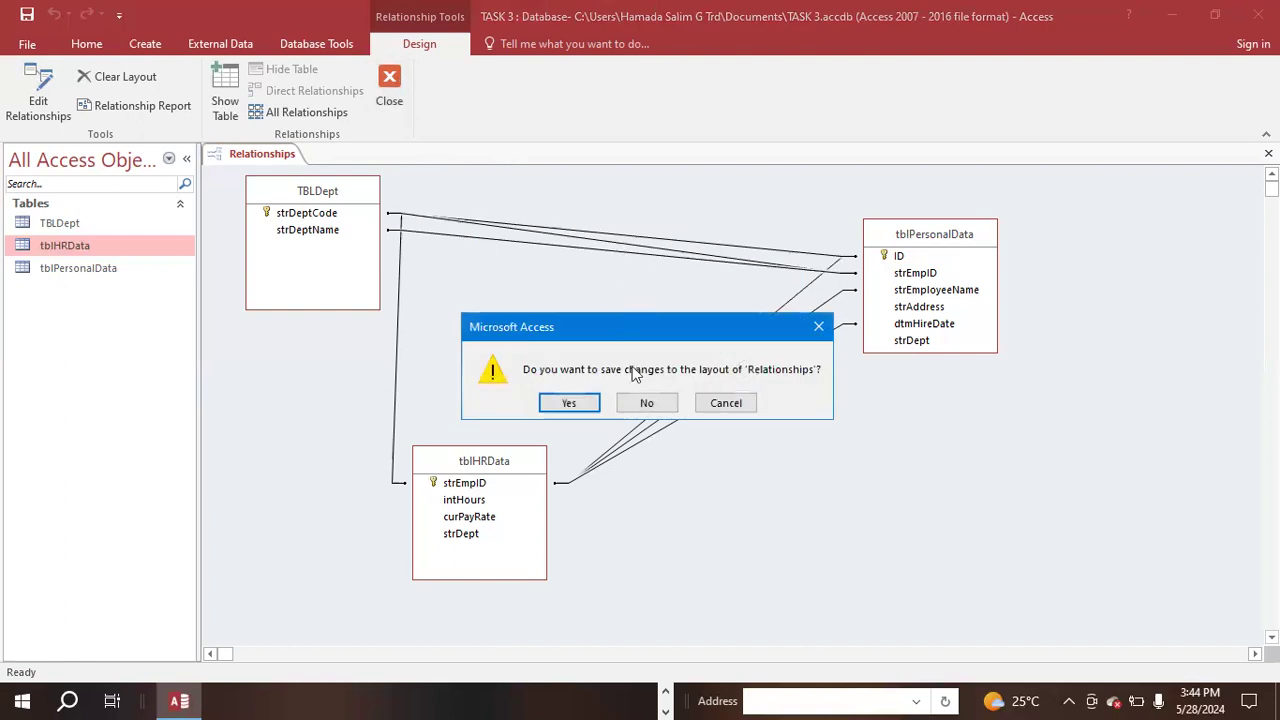
{"action": "left_click", "coordinate": [568, 403]}
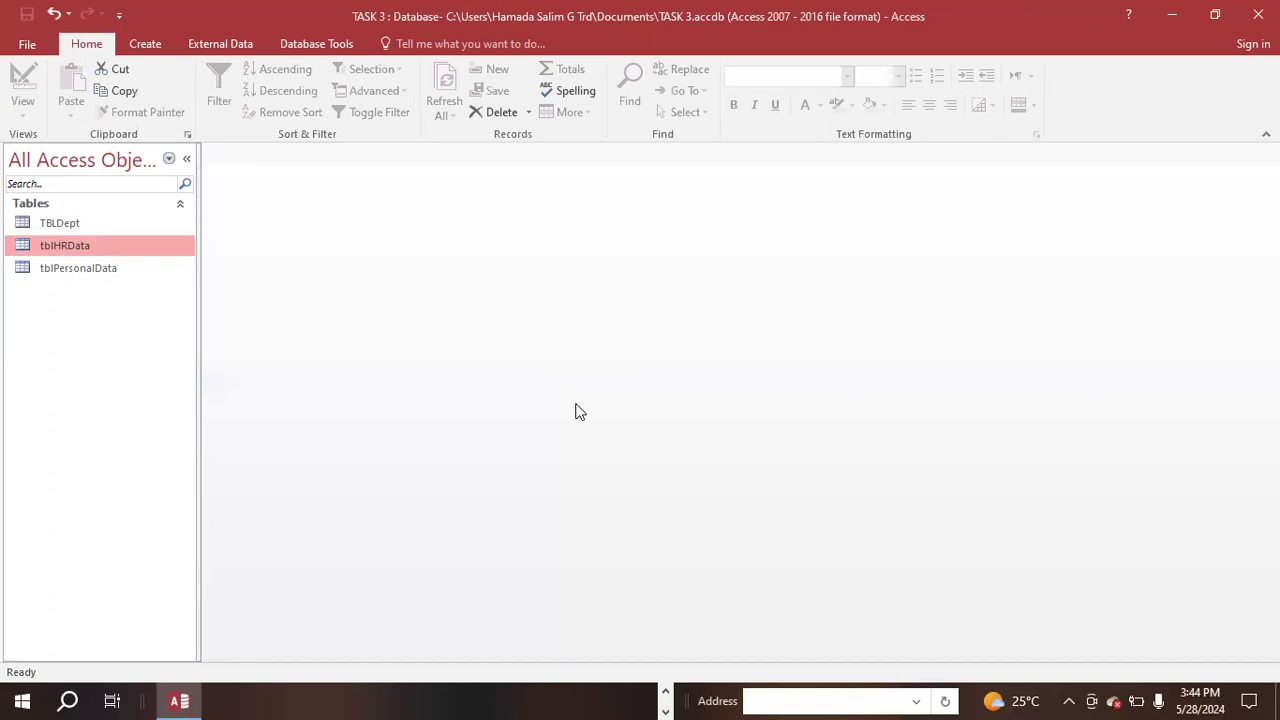
{"action": "key", "text": "super+Left"}
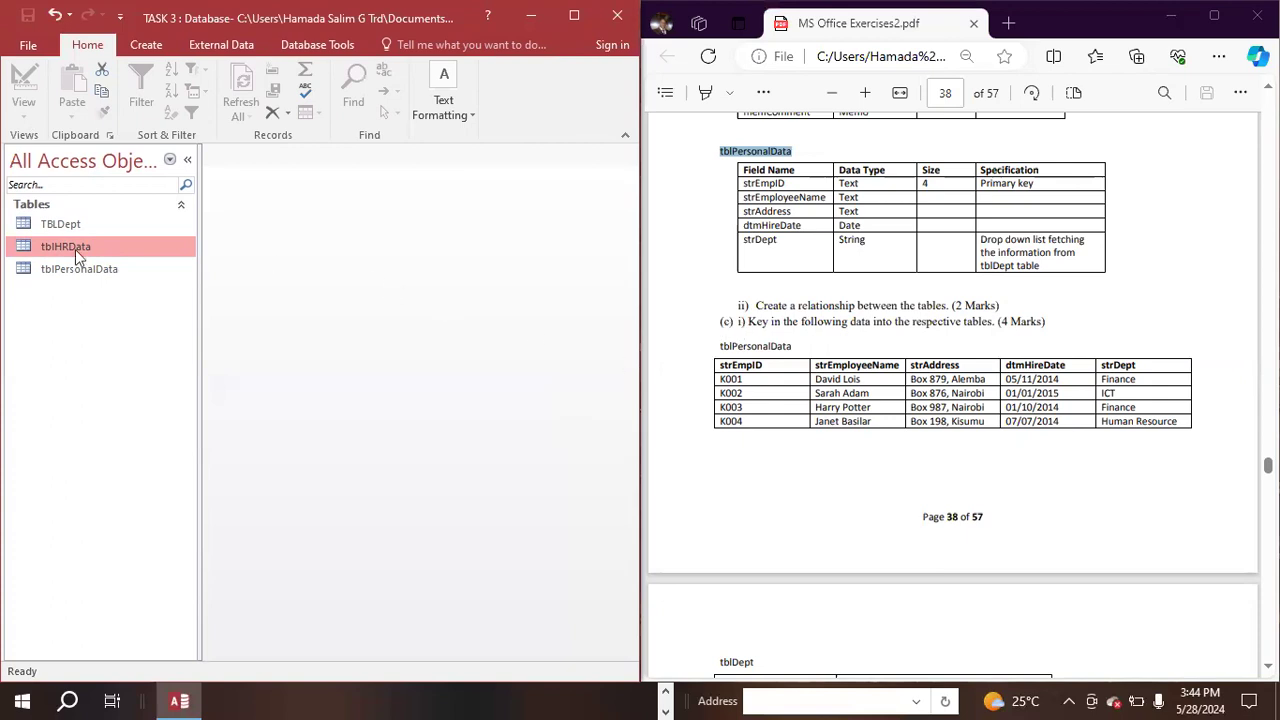
- Open the tblPersonalData table for data entry
{"action": "left_click_drag", "start_coordinate": [88, 268], "coordinate": [92, 280]}
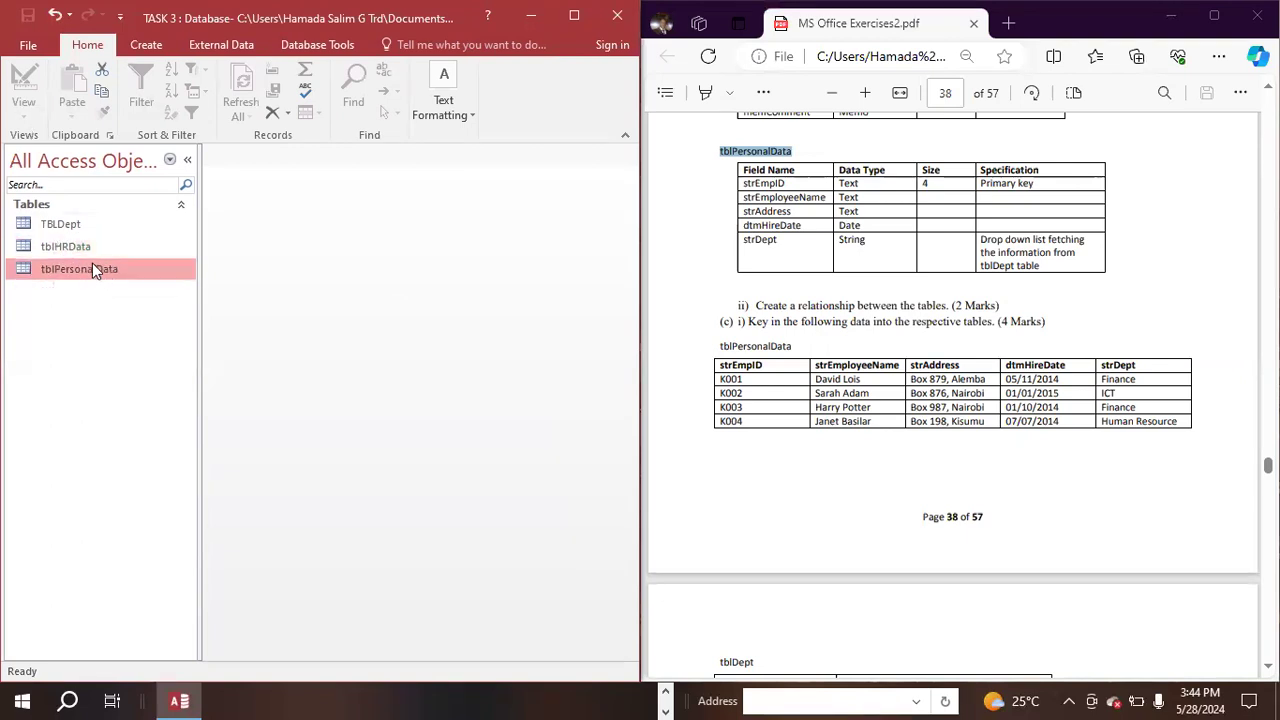
{"action": "right_click", "coordinate": [82, 264]}
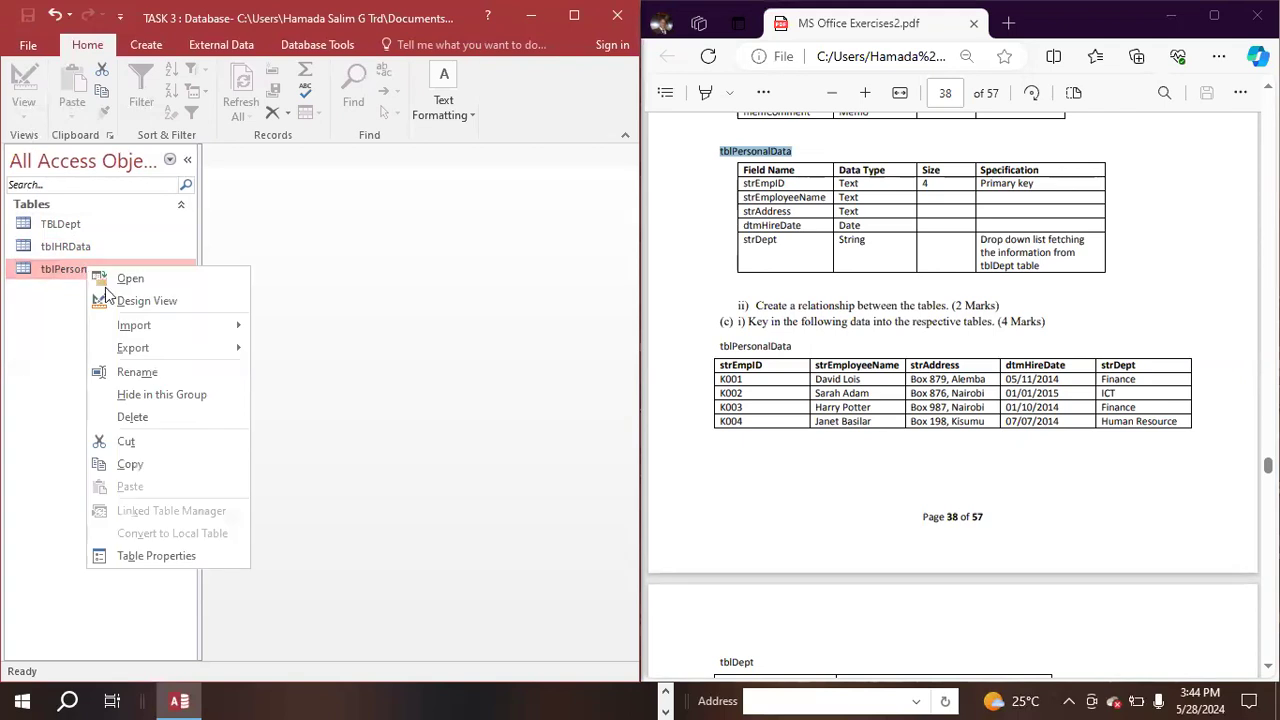
{"action": "left_click", "coordinate": [124, 282]}
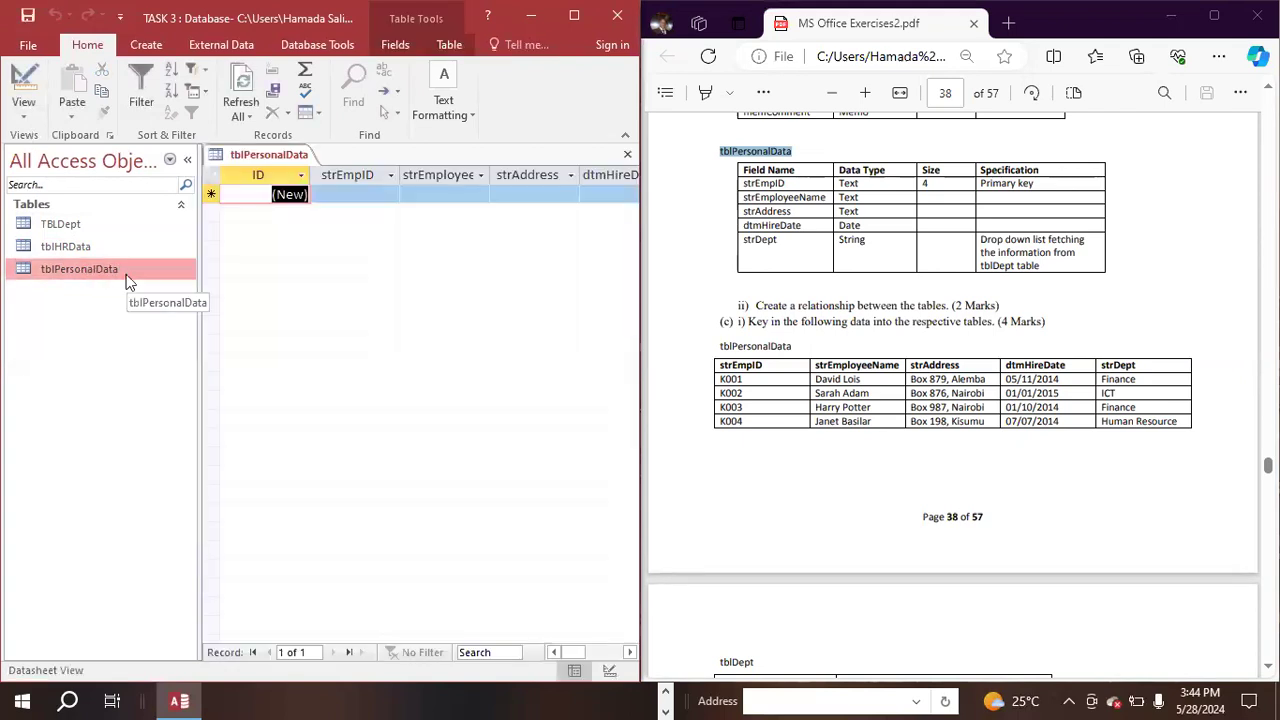